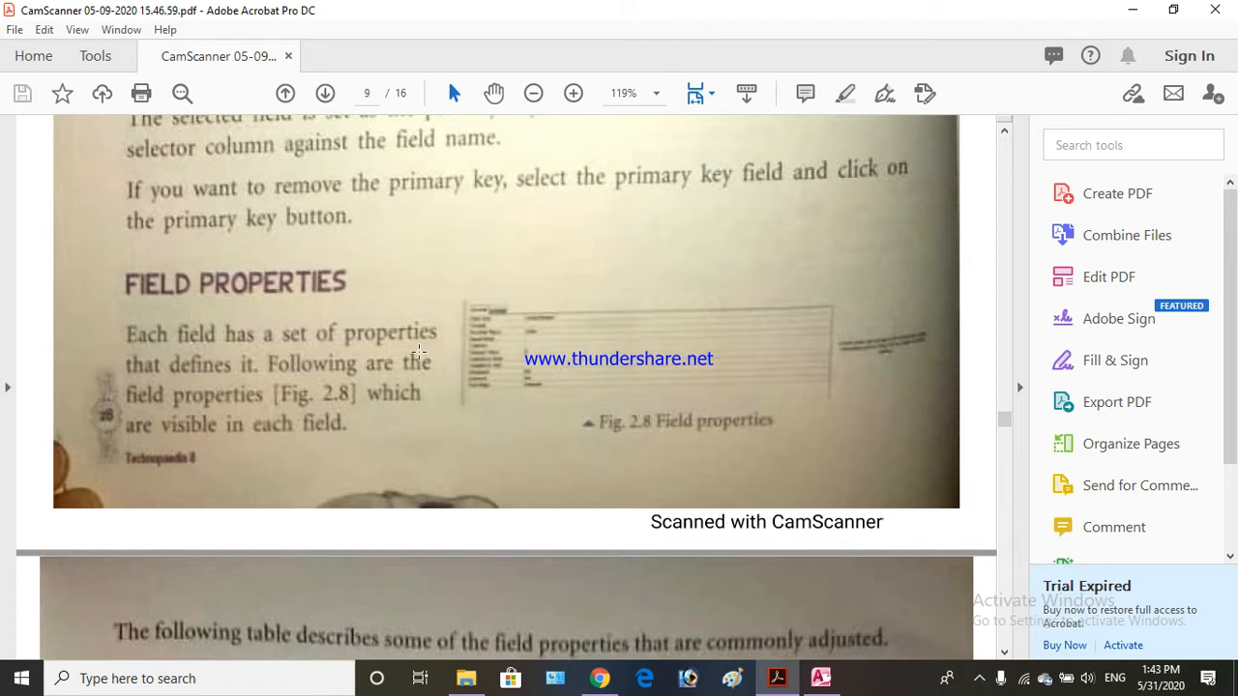
# Read the Field Properties section, its property description table and the Lab Activity below it in the scanned textbook
pyautogui.scroll(-1, 409, 354)
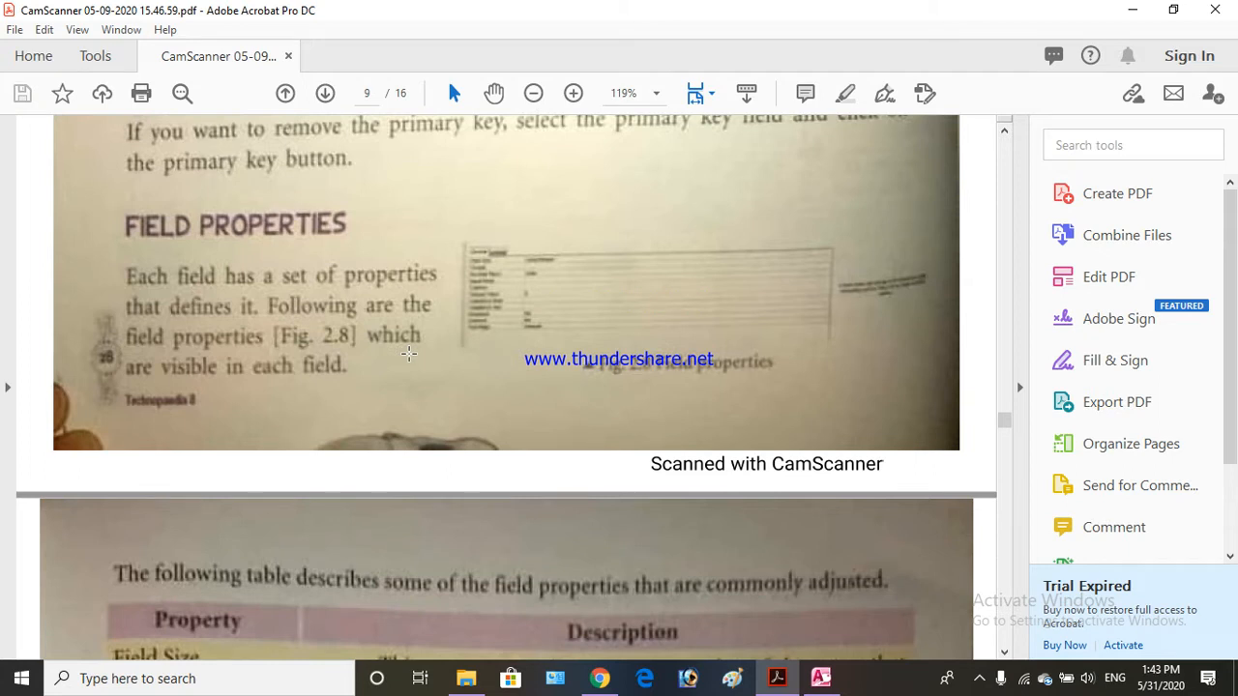
pyautogui.scroll(-2, 409, 354)
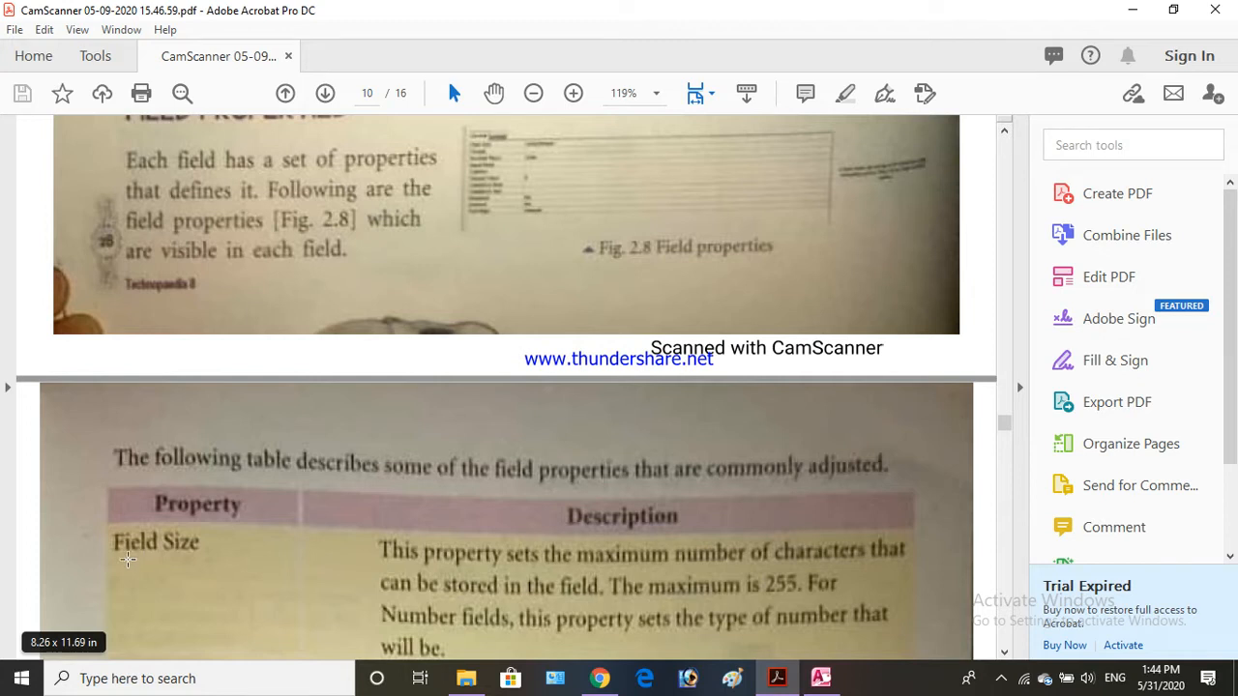
pyautogui.scroll(-1, 205, 534)
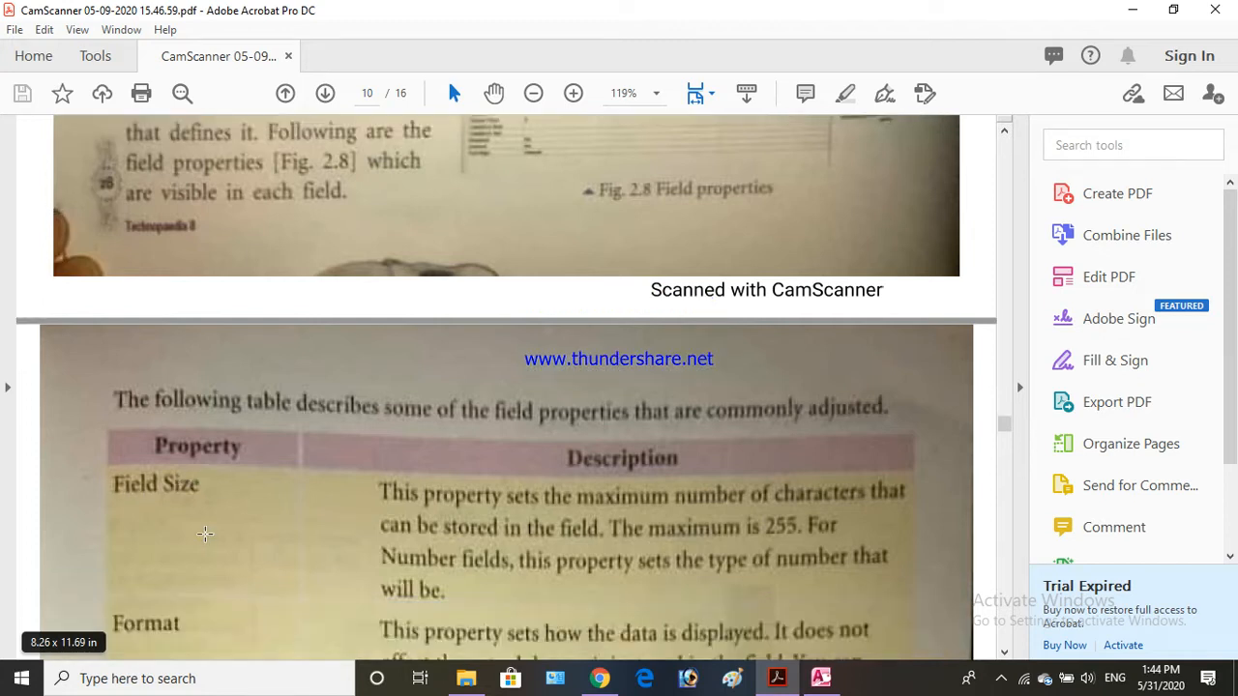
pyautogui.scroll(-2, 205, 534)
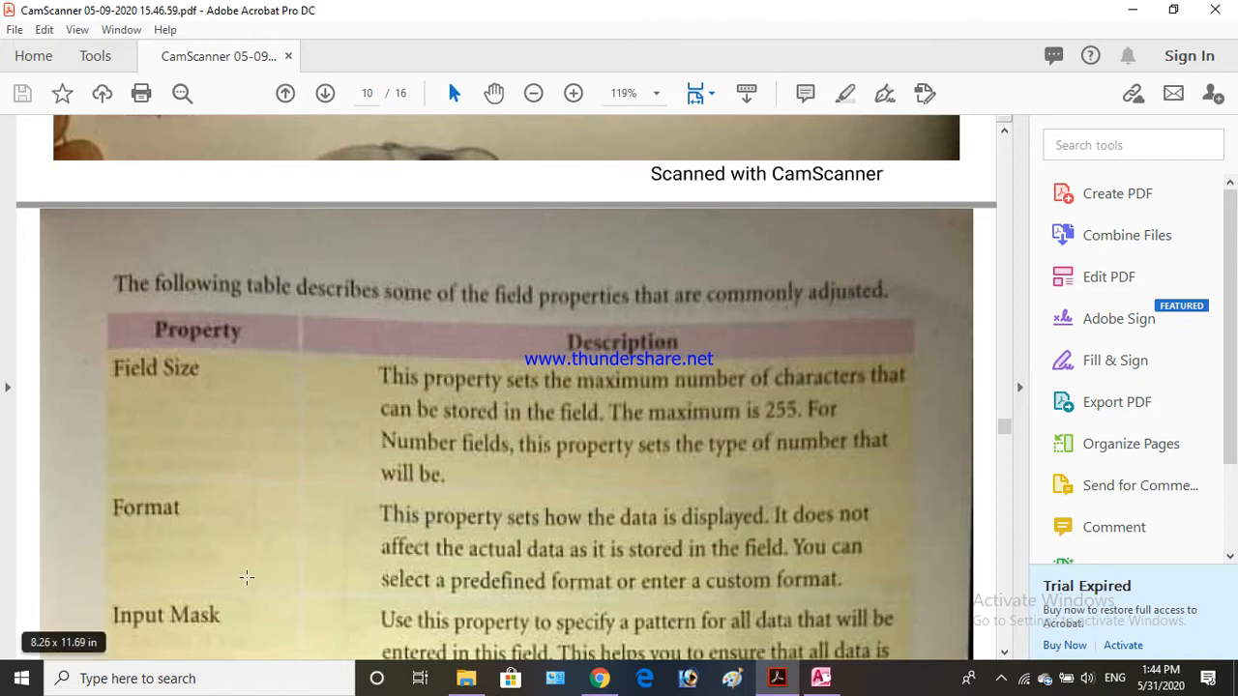
pyautogui.scroll(-1, 246, 577)
pyautogui.scroll(-4, 247, 577)
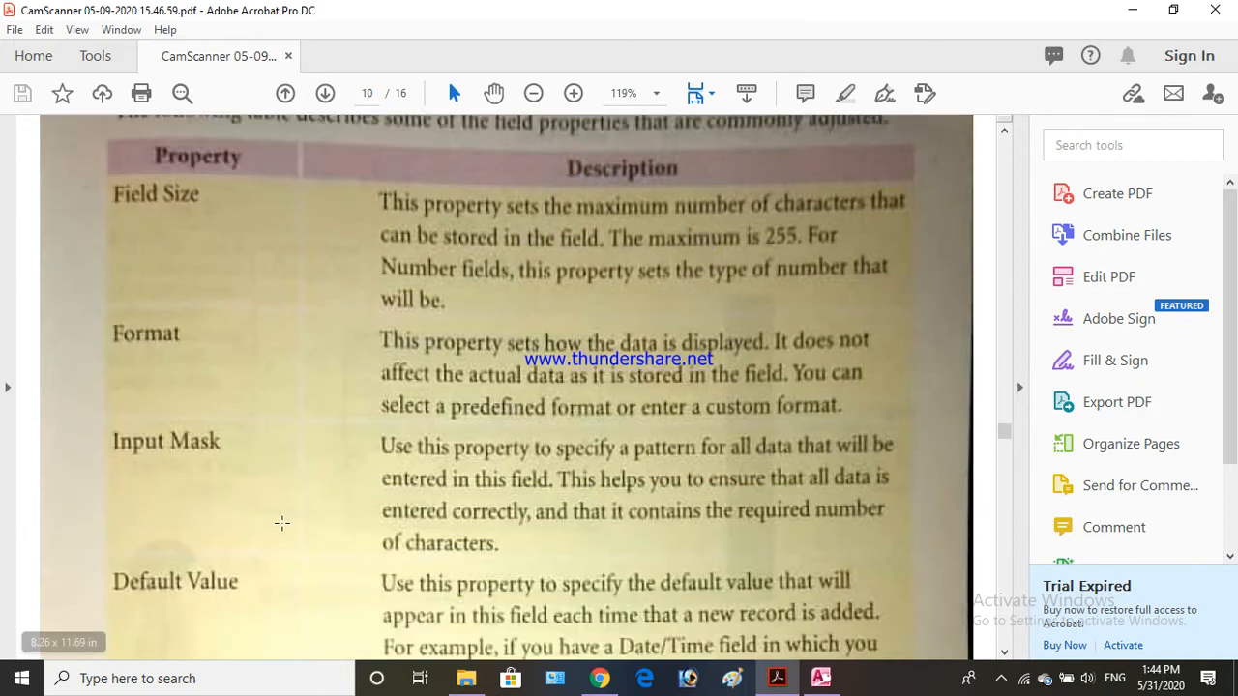
pyautogui.scroll(-2, 281, 523)
pyautogui.scroll(-2, 282, 523)
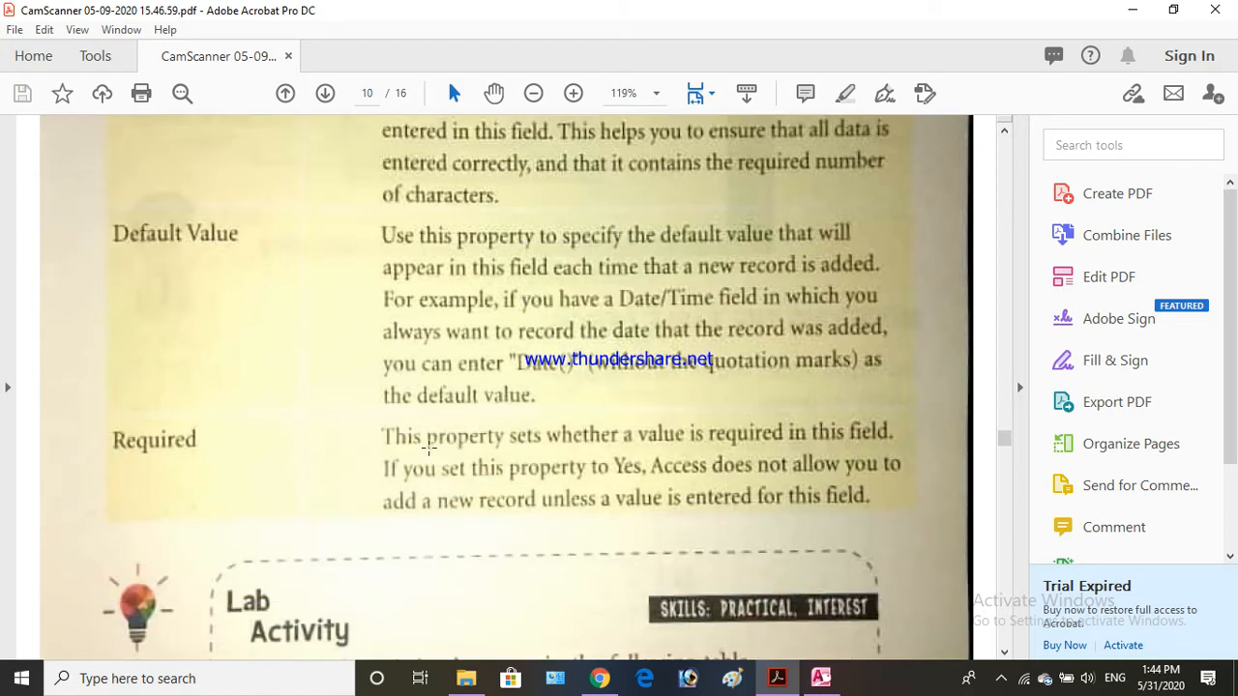
pyautogui.scroll(10, 425, 449)
pyautogui.scroll(-4, 425, 449)
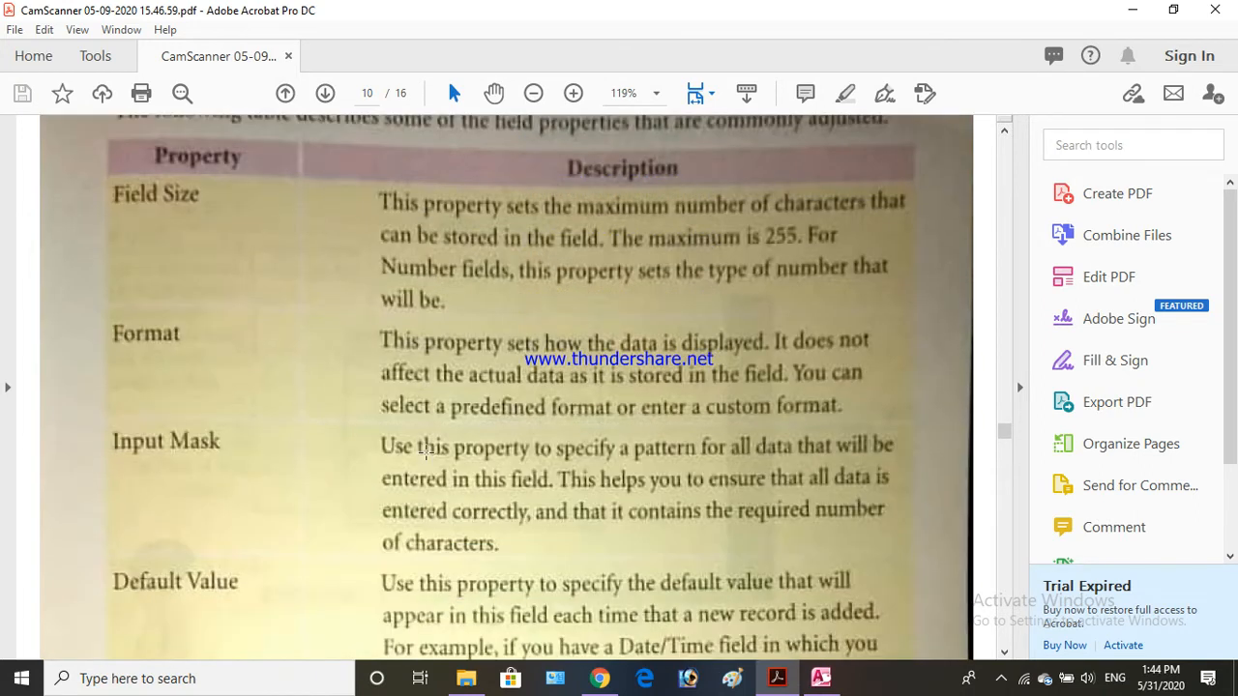
pyautogui.scroll(6, 425, 453)
pyautogui.scroll(3, 426, 454)
pyautogui.scroll(-18, 425, 460)
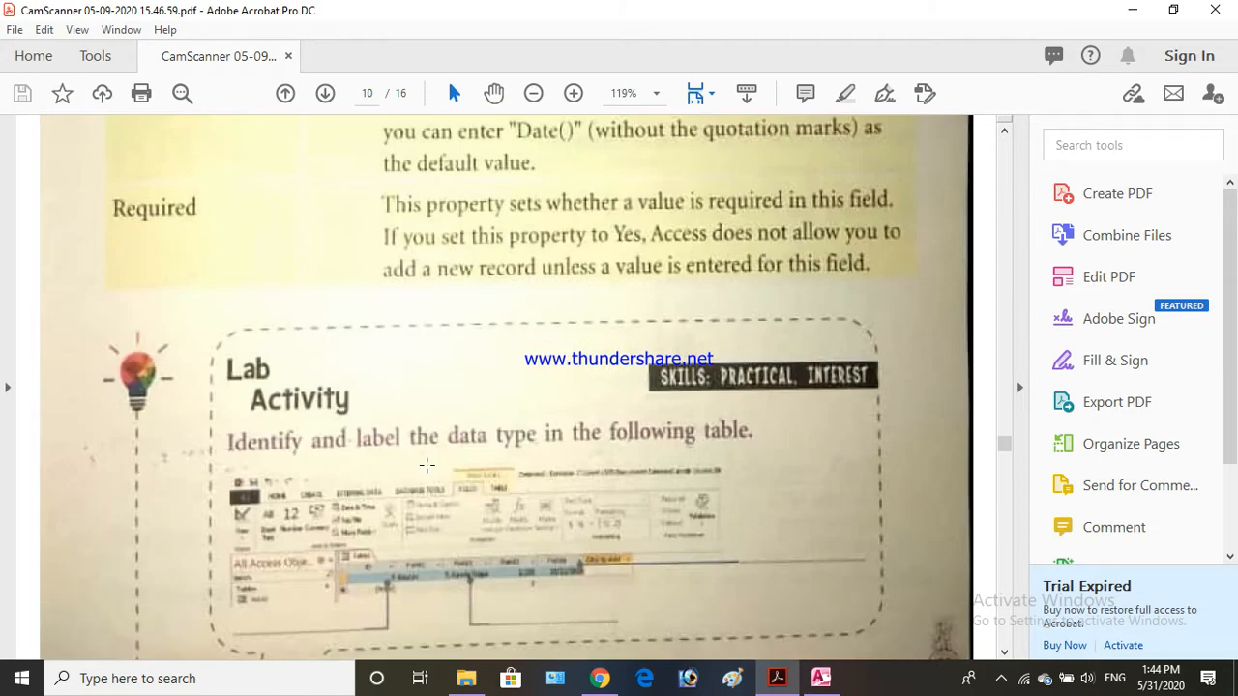
pyautogui.scroll(-1, 427, 465)
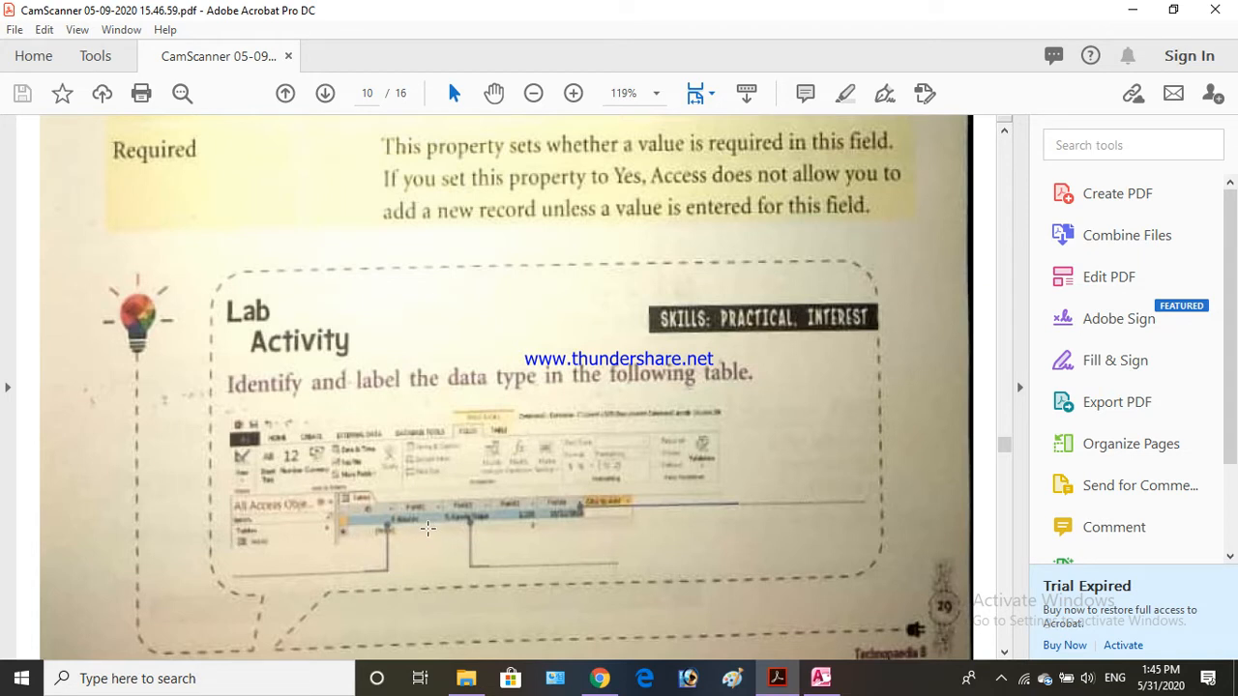
# Switch to Access and list the available data types for the ID field in Table1
pyautogui.click(820, 678)
pyautogui.click(289, 174)
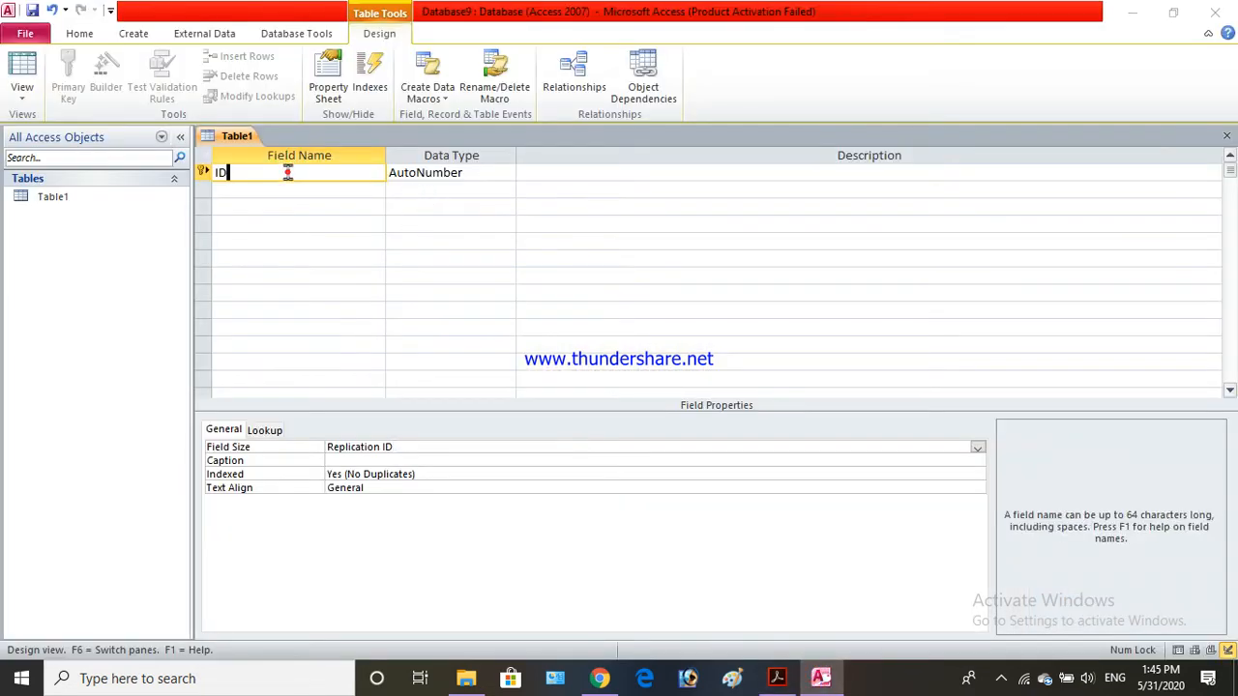
pyautogui.click(476, 172)
pyautogui.click(506, 172)
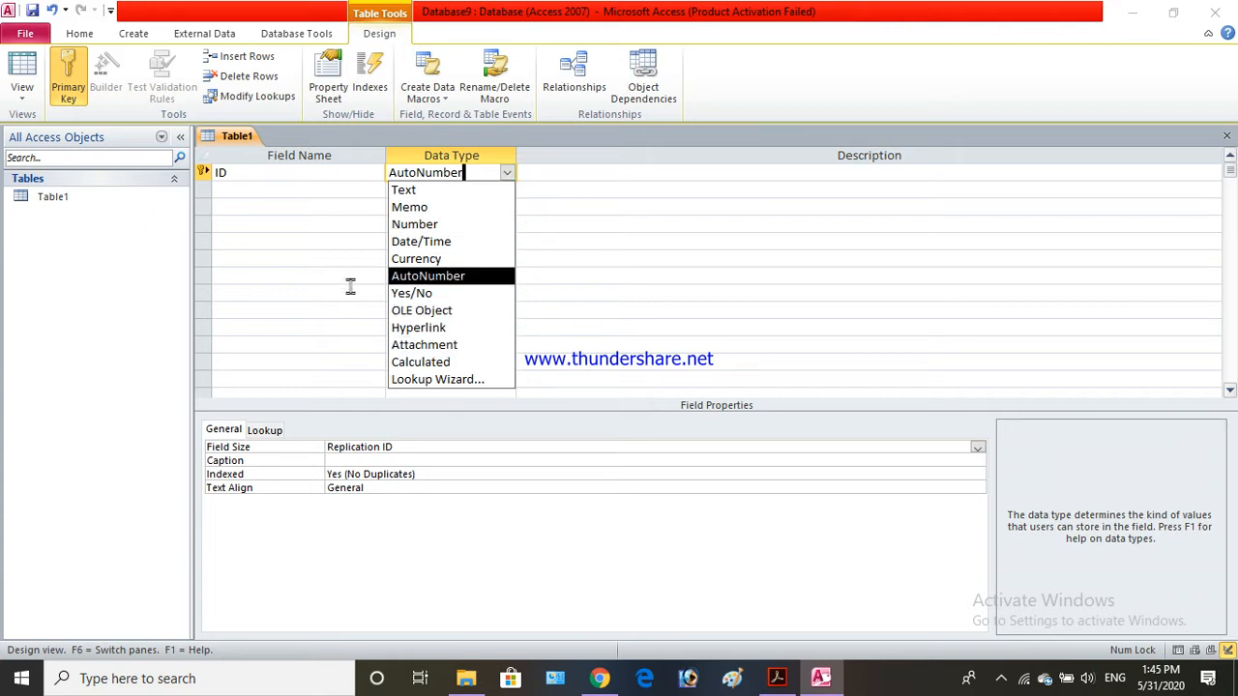
# Add a field called name below the ID field in Table1 and move on to its data type
pyautogui.click(280, 191)
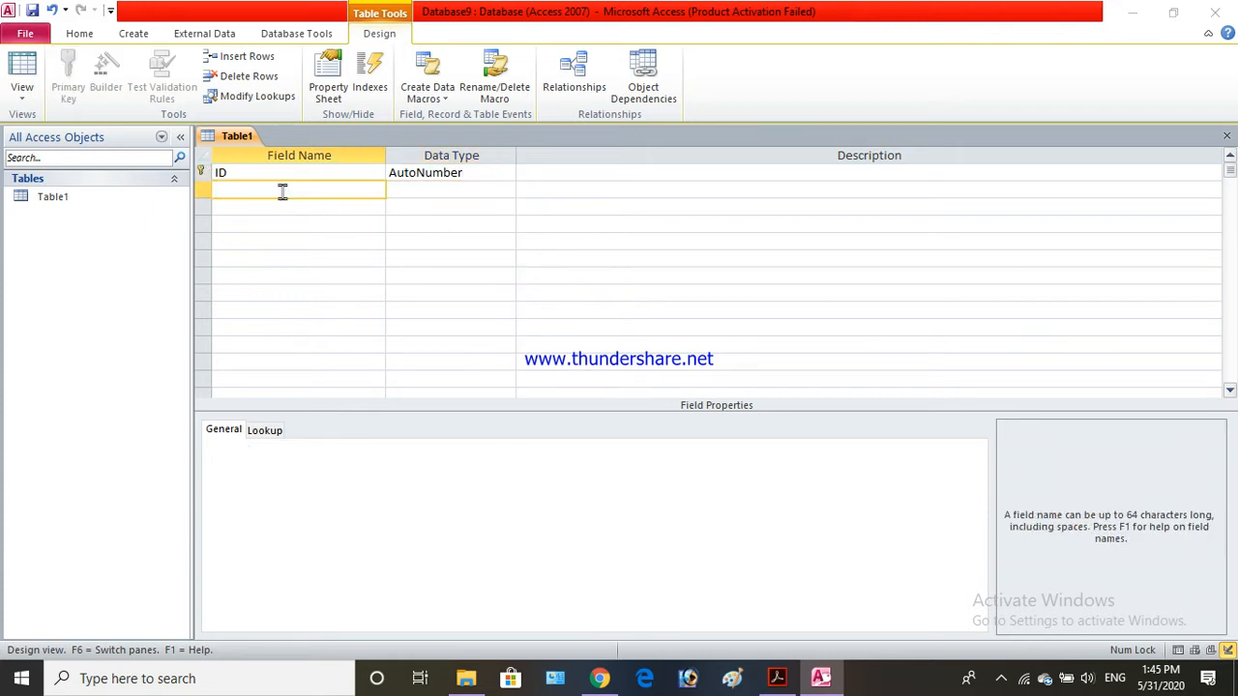
pyautogui.write('name')
pyautogui.click(414, 191)
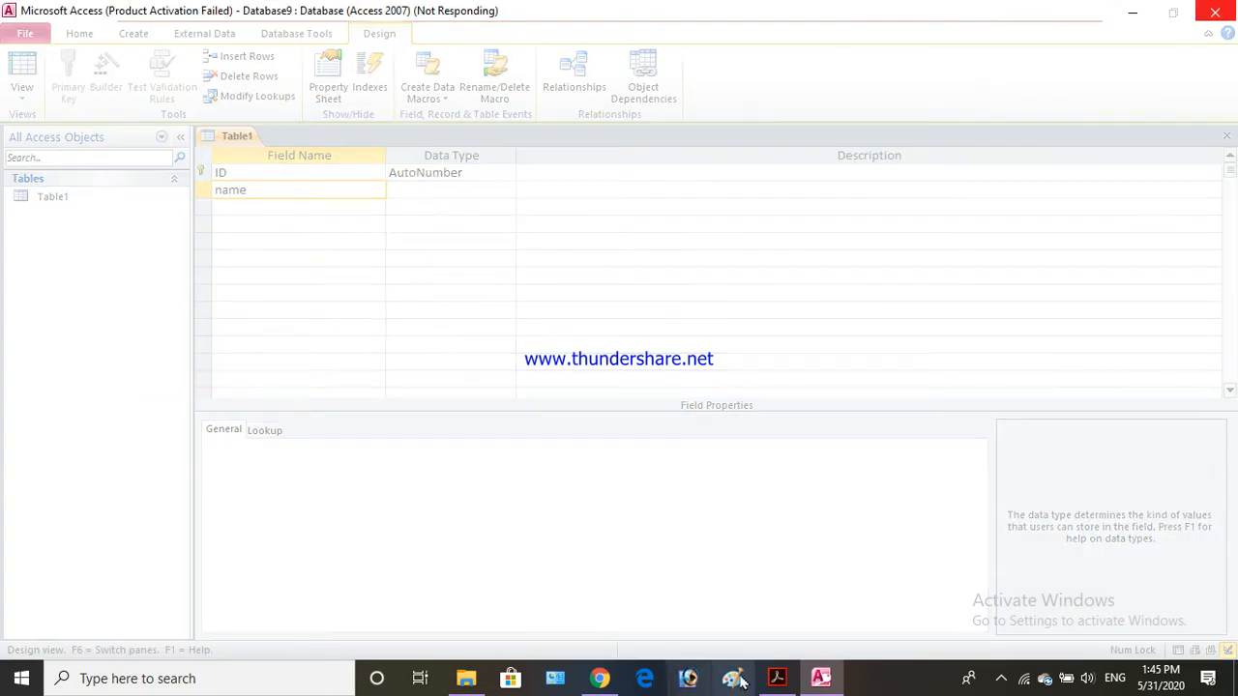
# Switch to Acrobat and read from the Lab Activity on to the Opening an Existing Database section
pyautogui.click(777, 680)
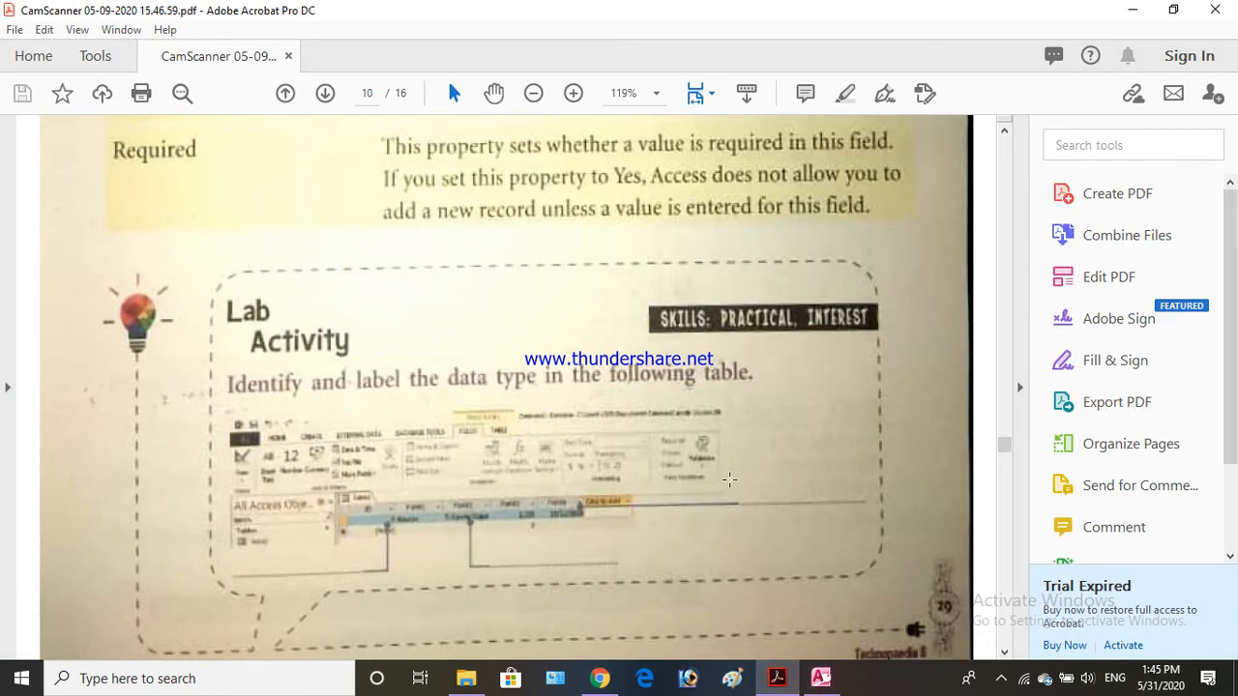
pyautogui.scroll(-3, 492, 488)
pyautogui.scroll(-3, 492, 489)
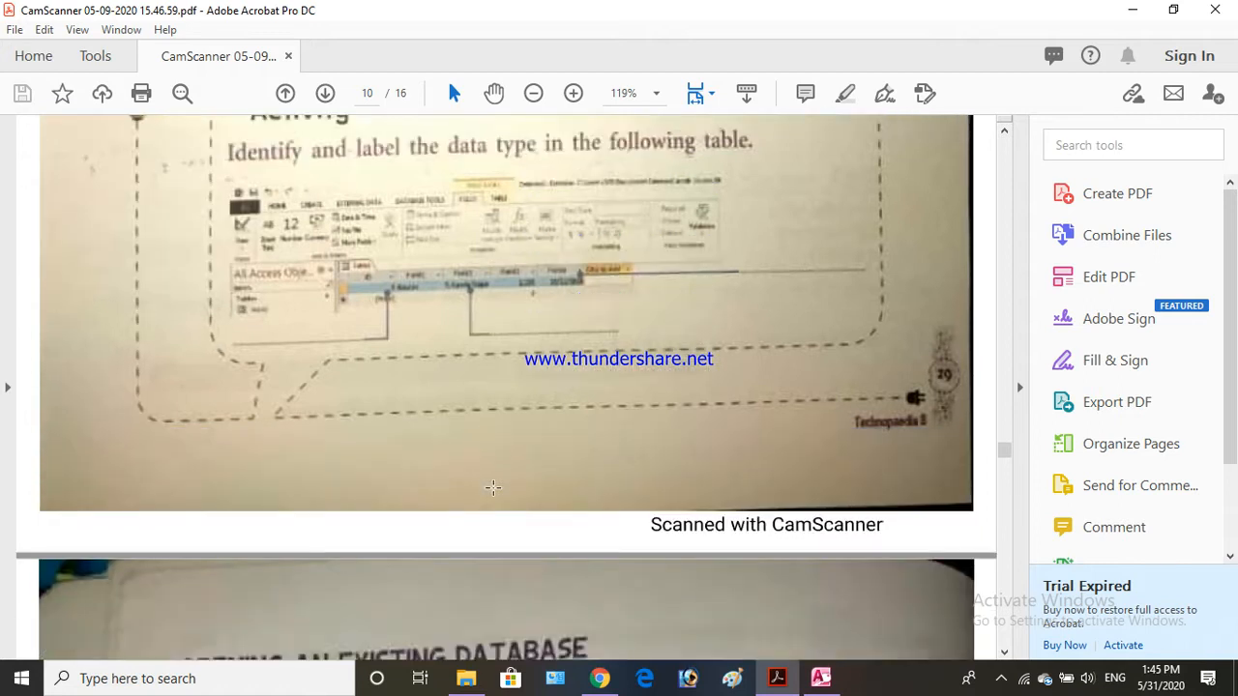
pyautogui.scroll(4, 492, 488)
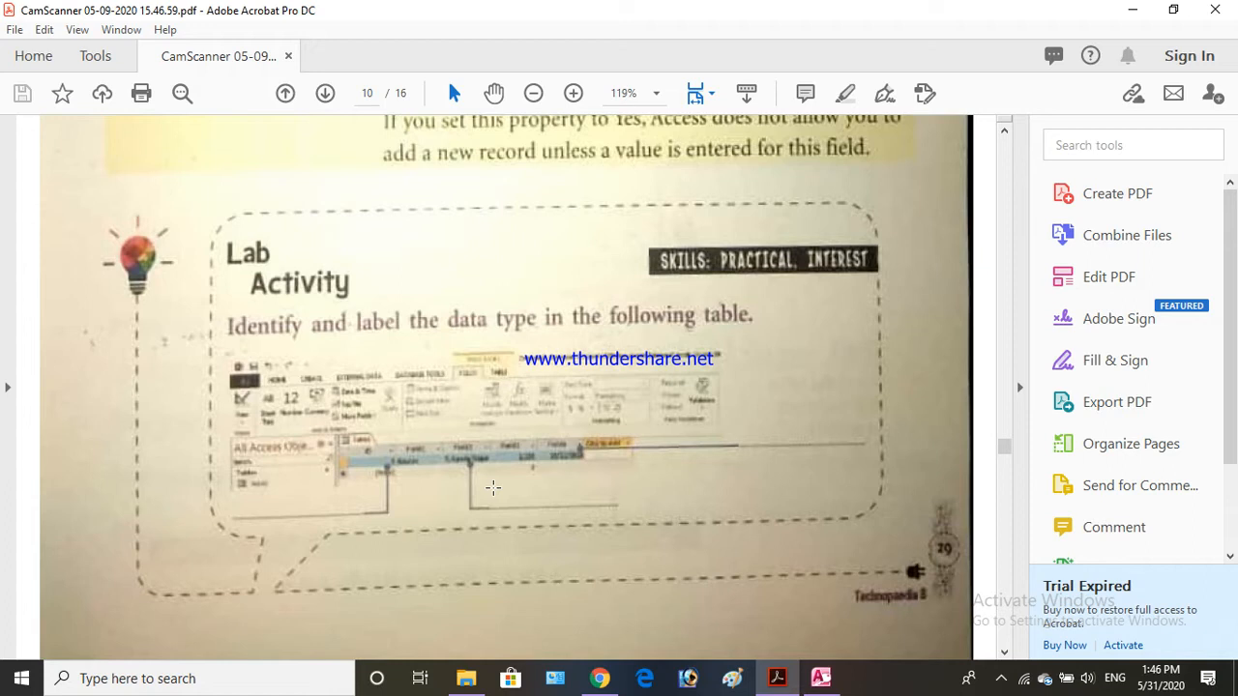
pyautogui.scroll(-1, 492, 488)
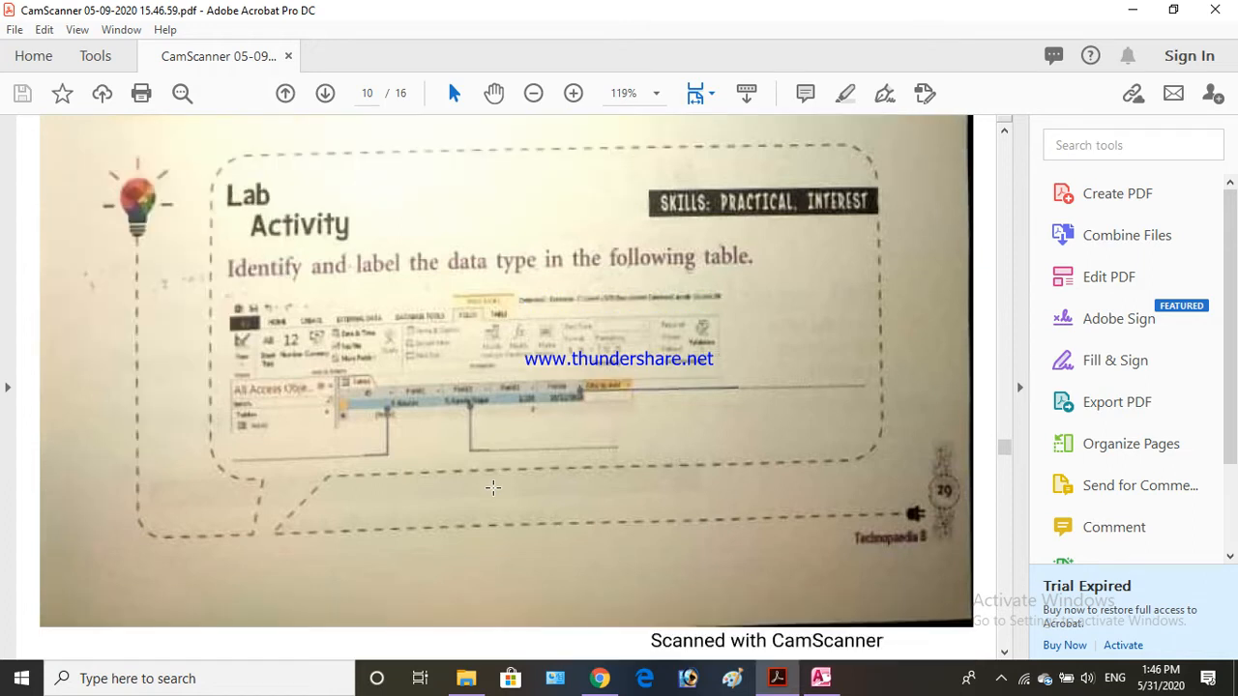
pyautogui.scroll(-5, 492, 488)
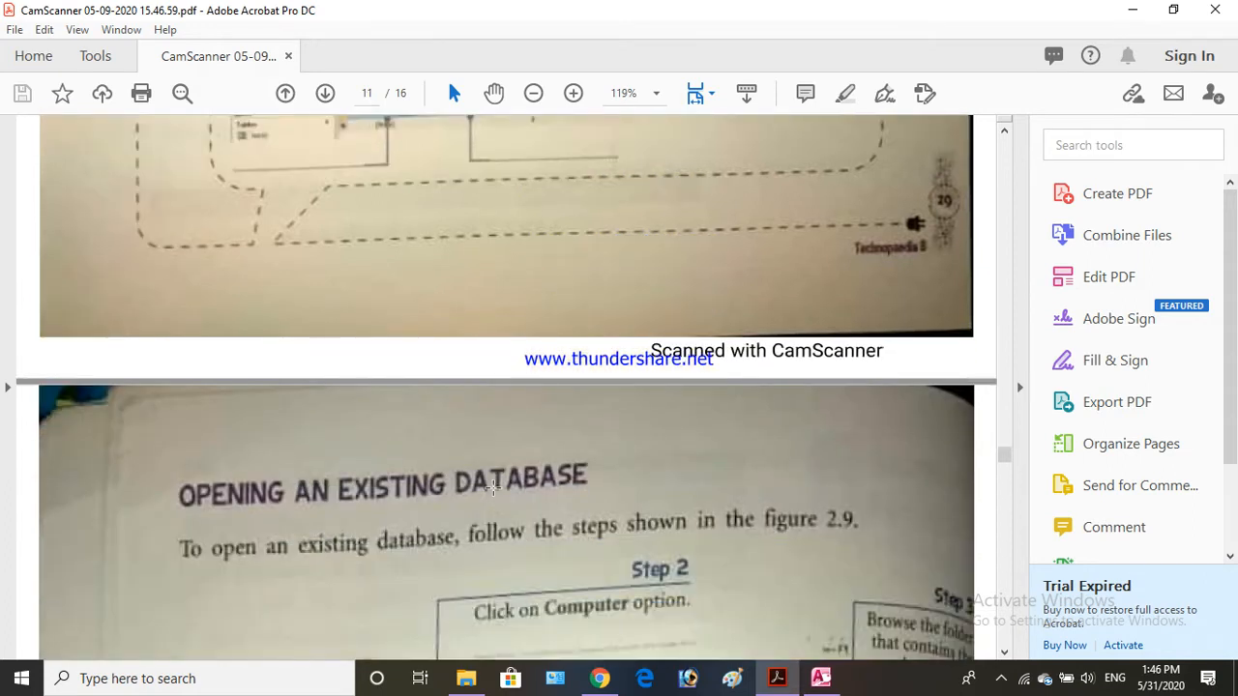
pyautogui.scroll(-2, 493, 488)
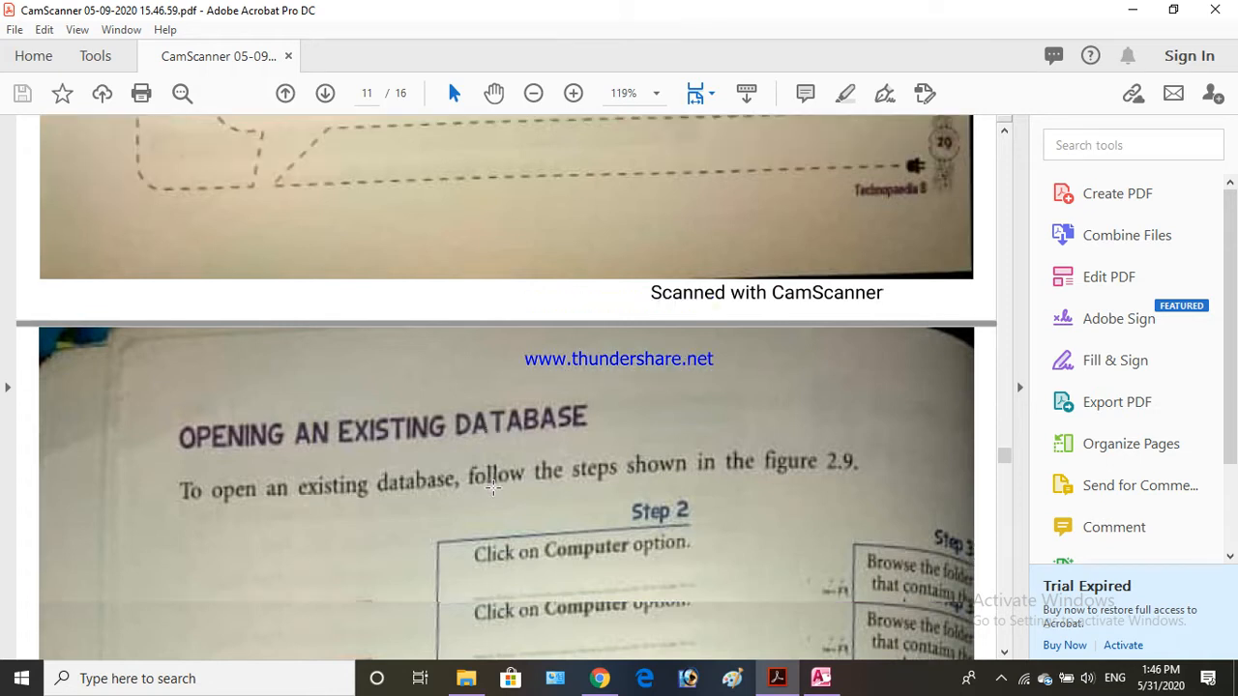
pyautogui.scroll(-1, 493, 489)
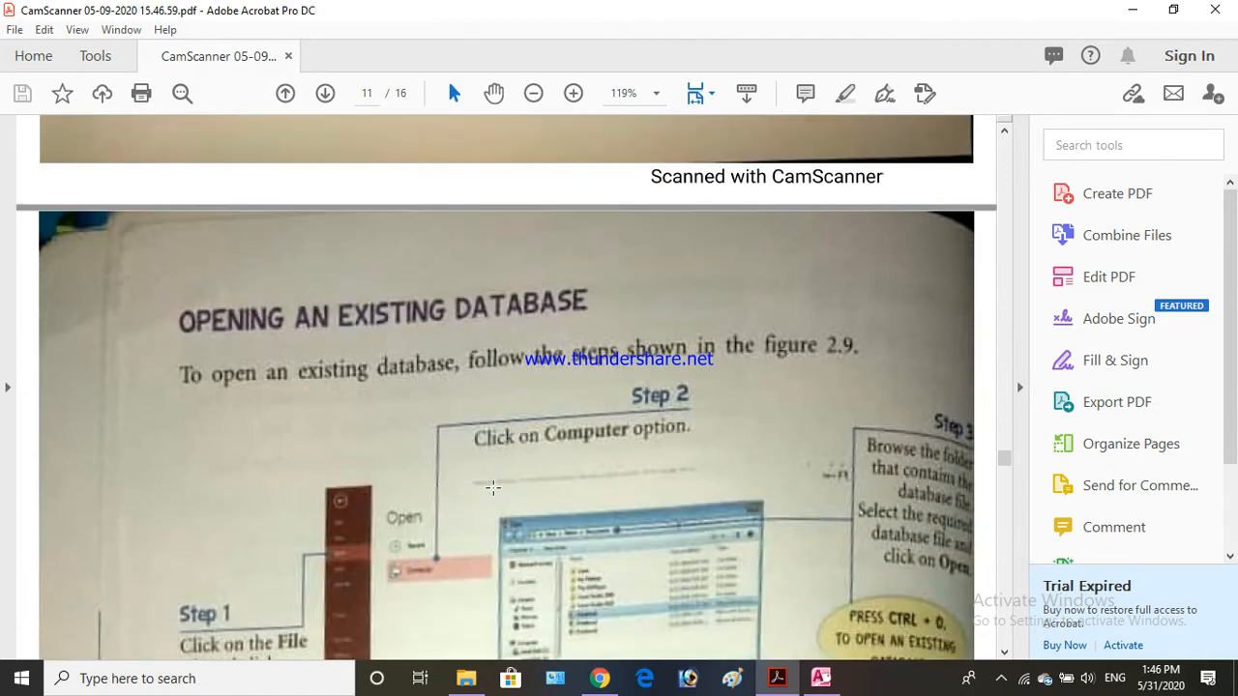
# Switch back to Access and try to move from the field called name to its data type, cancelling the reserved-word notice
pyautogui.click(815, 680)
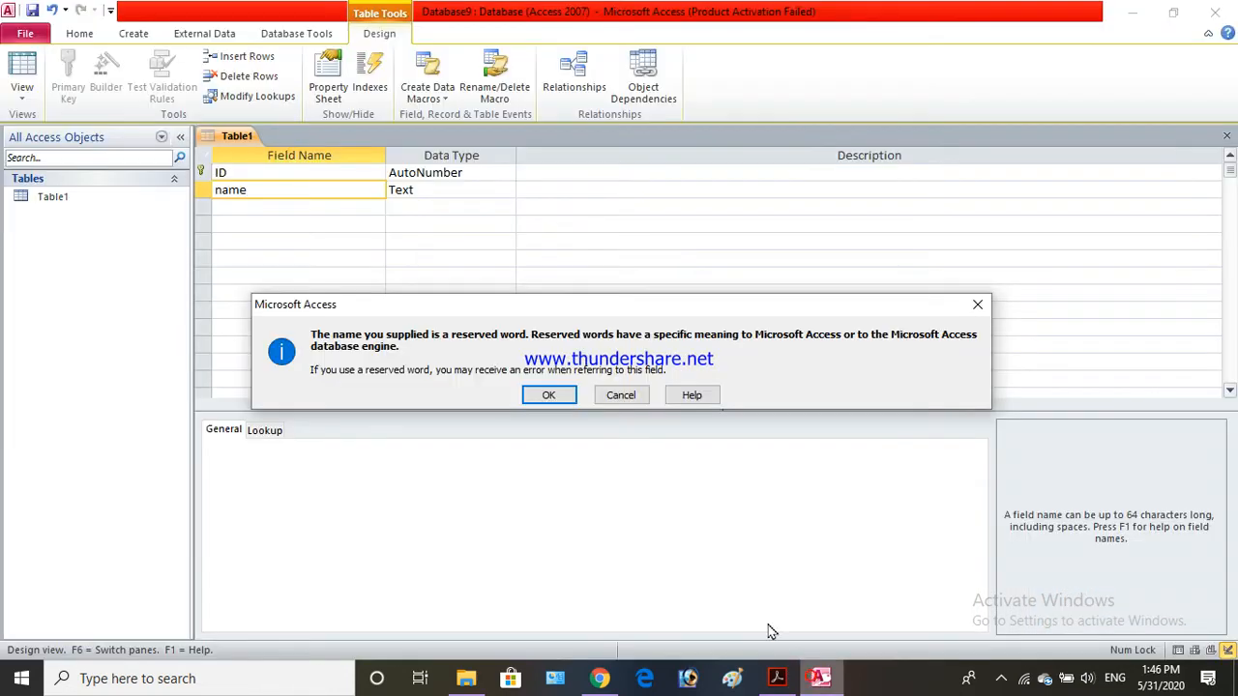
pyautogui.click(616, 392)
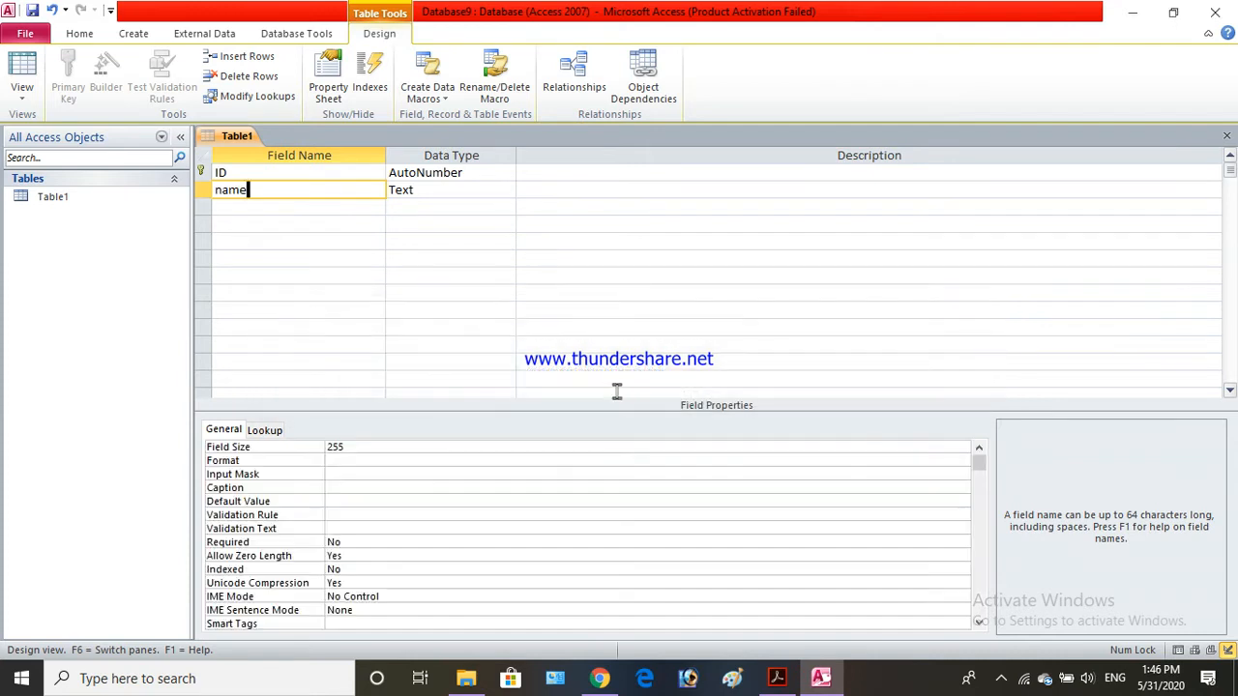
pyautogui.click(249, 190)
pyautogui.click(448, 191)
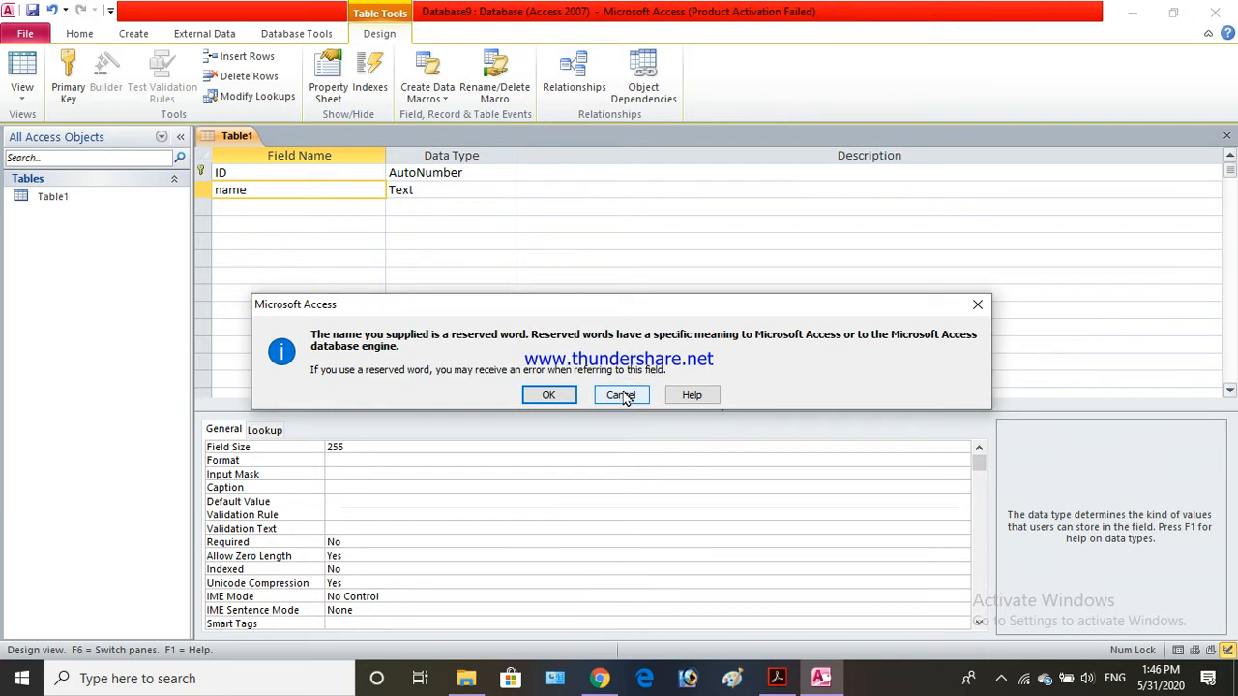
pyautogui.click(621, 396)
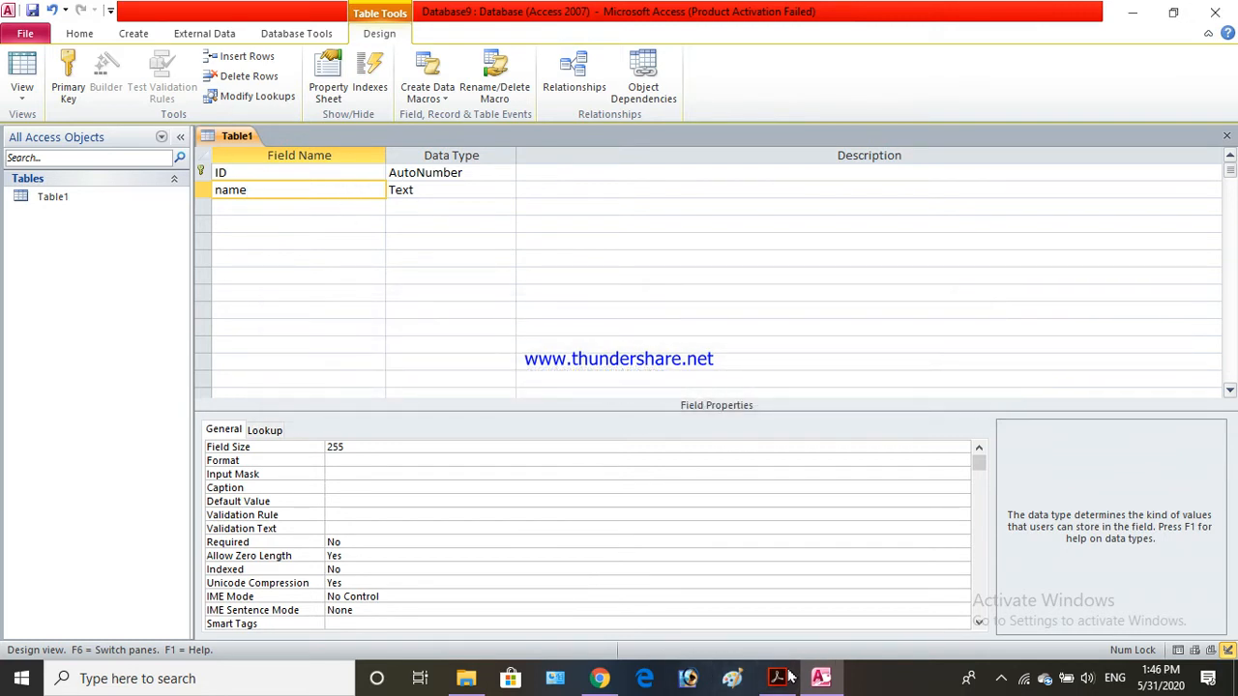
# Check the textbook's Opening an Existing Database section in Acrobat, and in Access browse Documents, select Database6.accdb for opening and cancel
pyautogui.moveTo(794, 680)
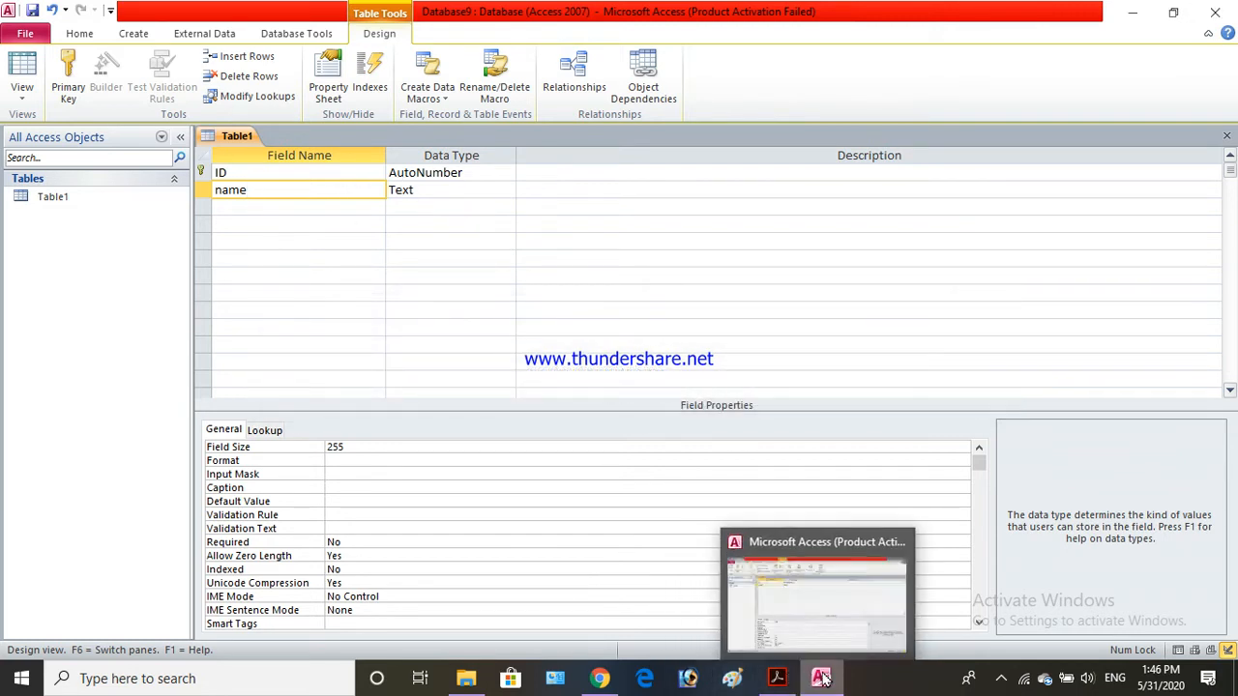
pyautogui.click(778, 680)
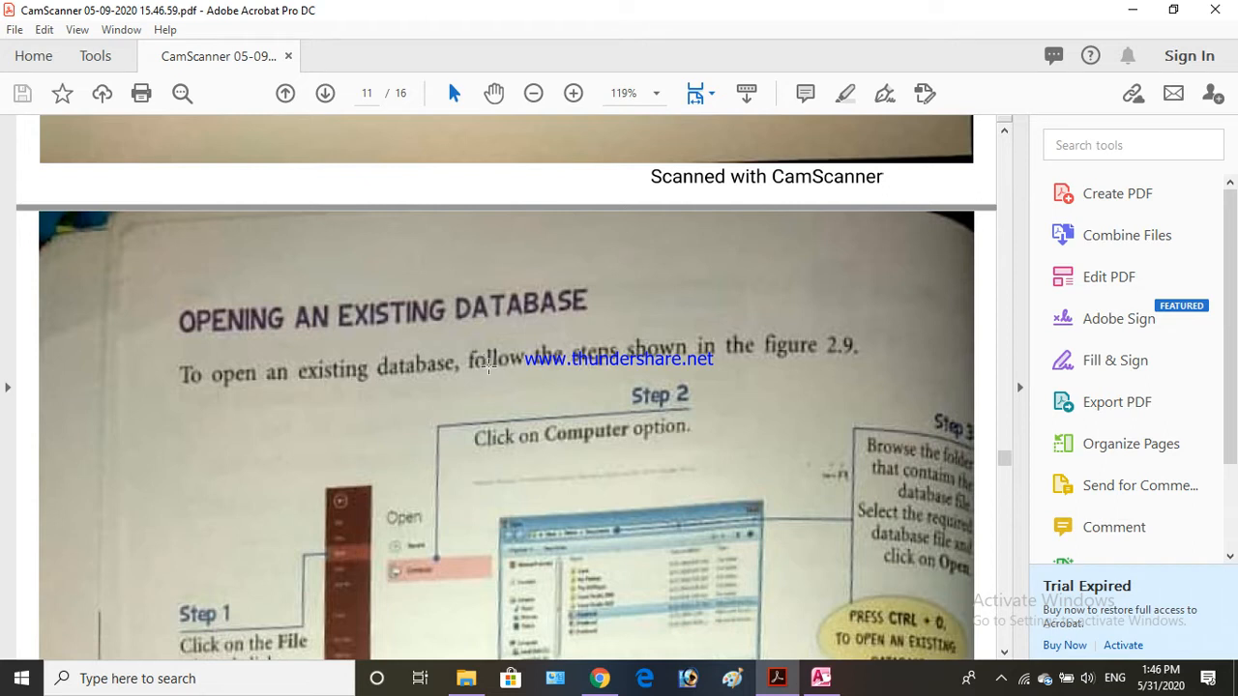
pyautogui.click(829, 677)
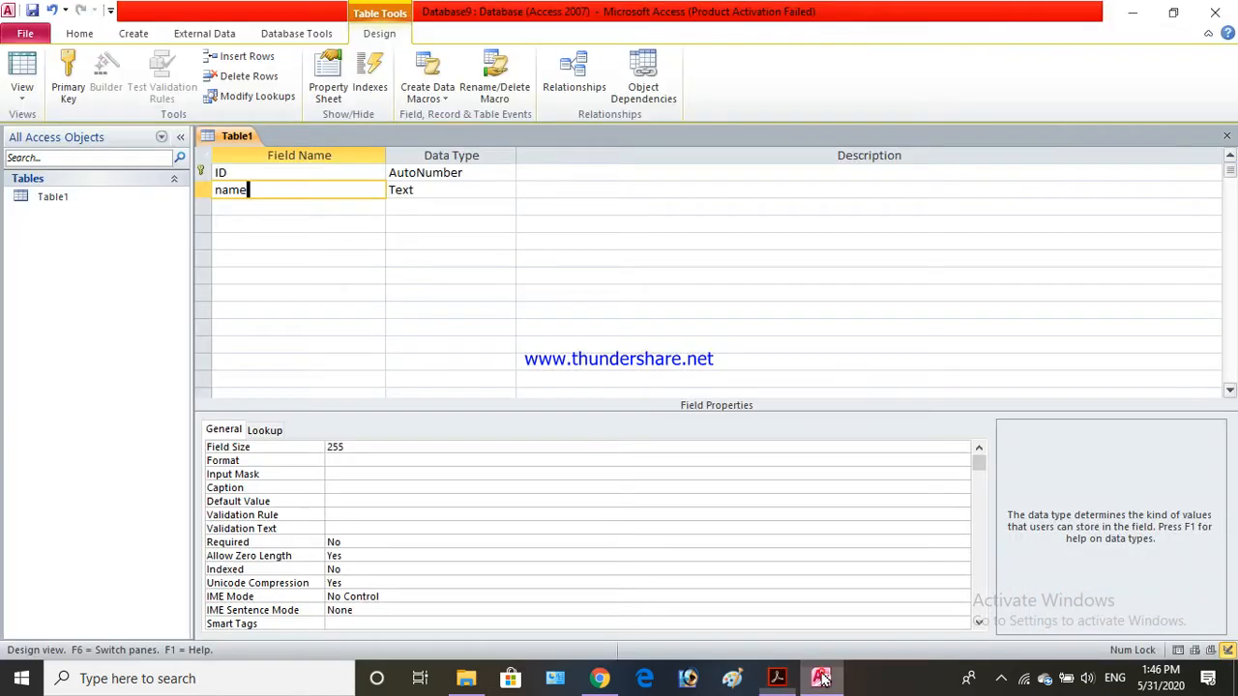
pyautogui.click(27, 35)
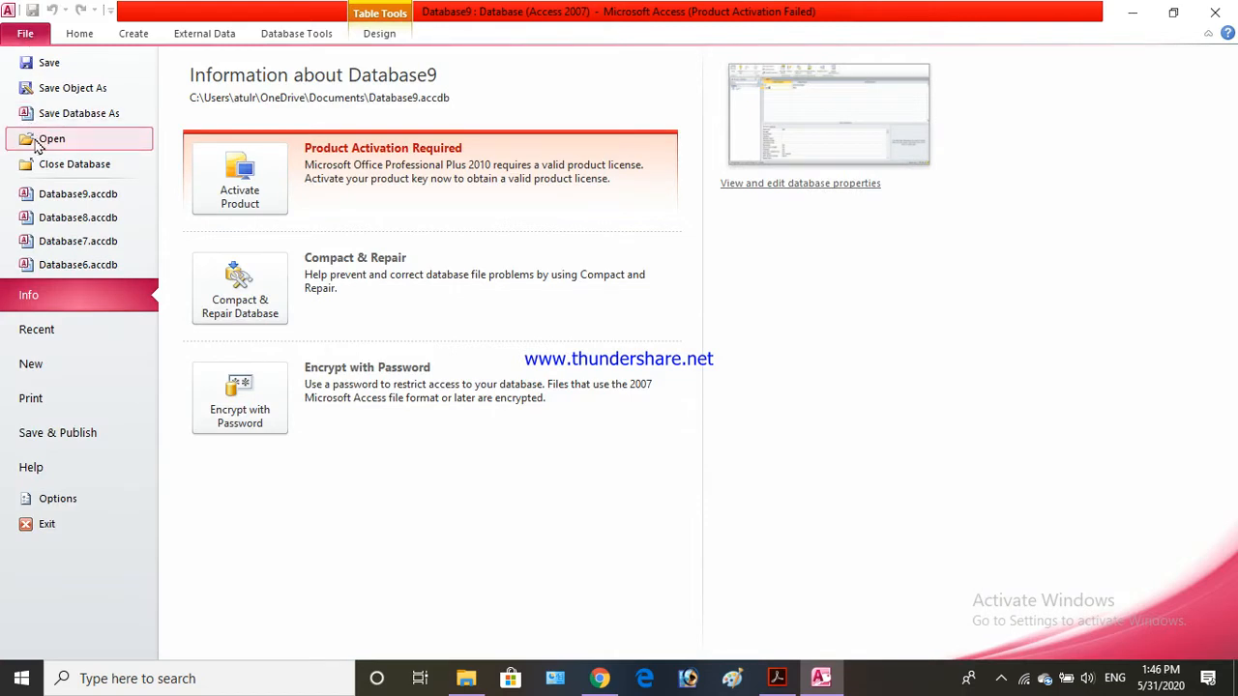
pyautogui.click(34, 142)
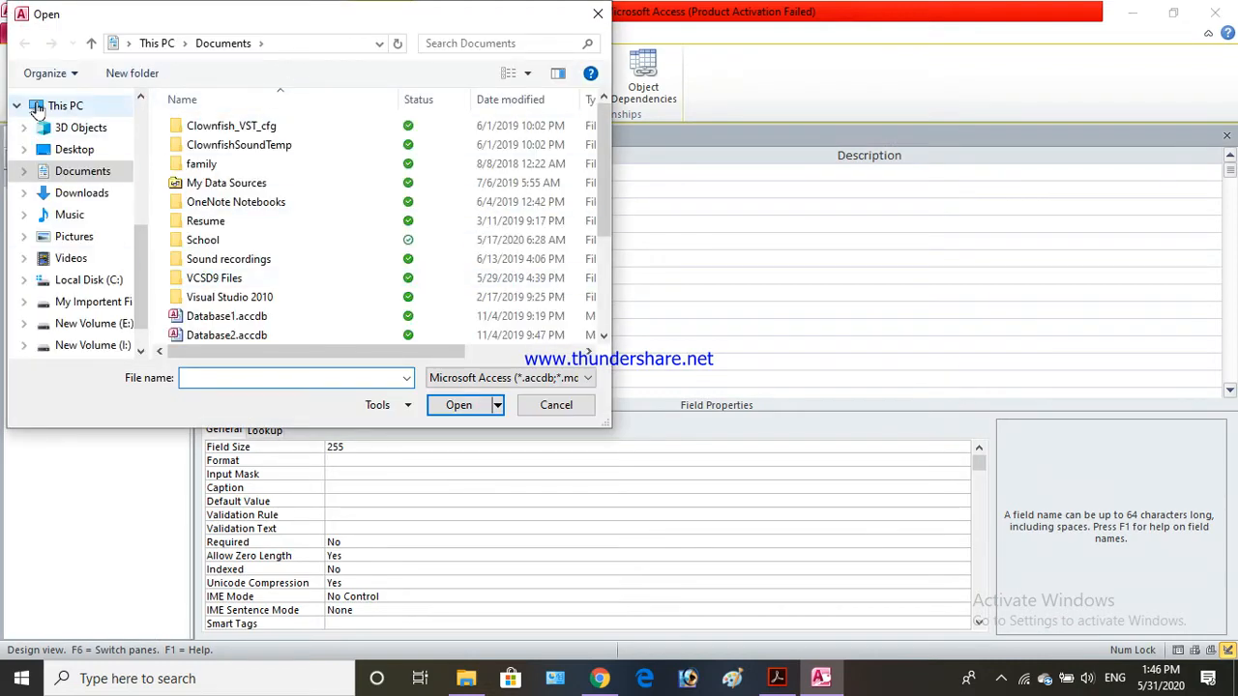
pyautogui.scroll(-3, 268, 191)
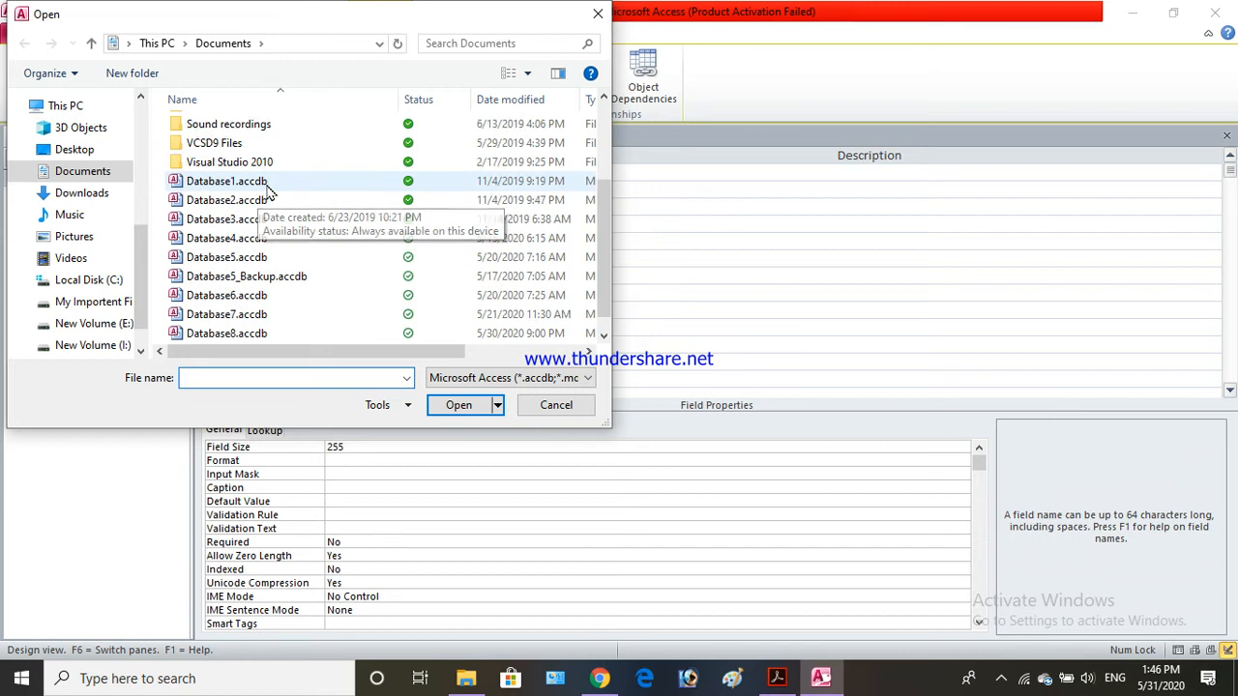
pyautogui.scroll(-1, 268, 190)
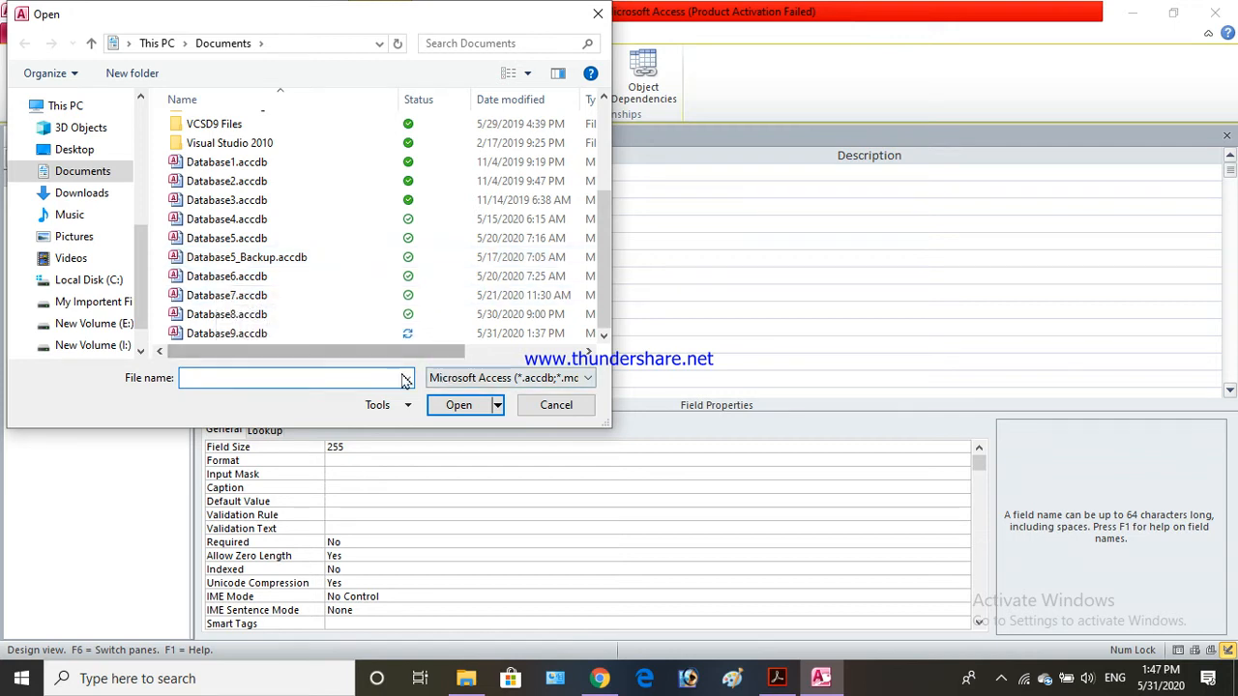
pyautogui.click(318, 283)
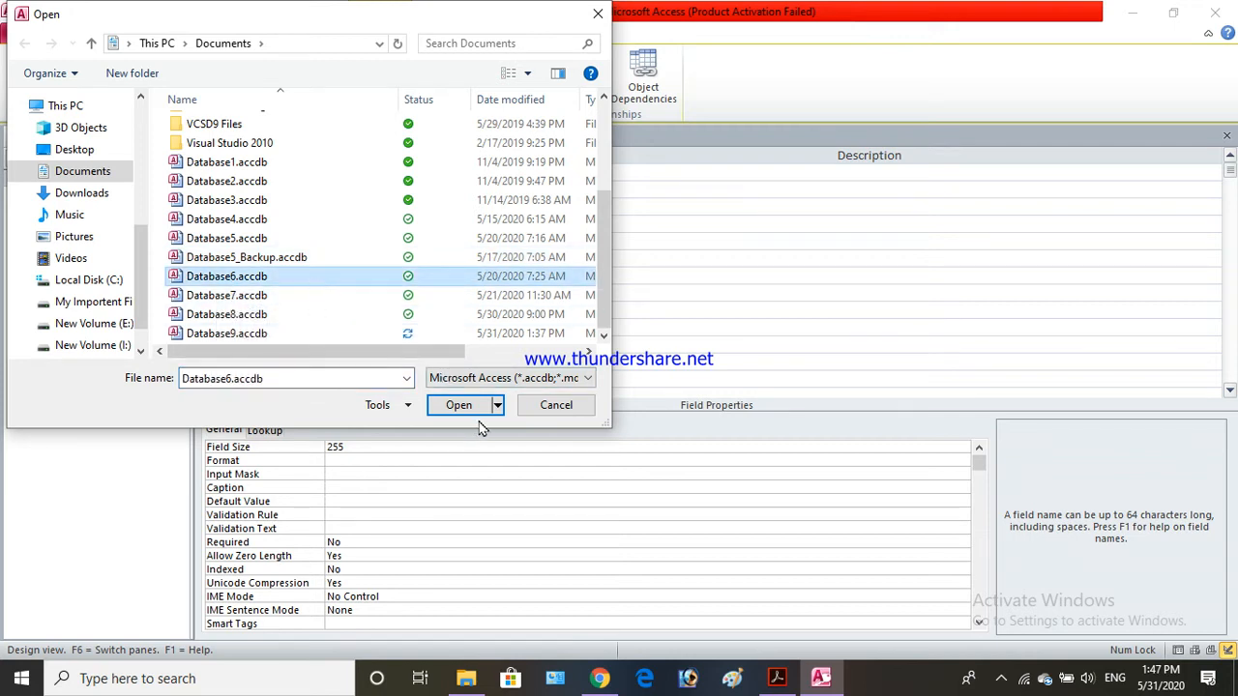
pyautogui.click(555, 405)
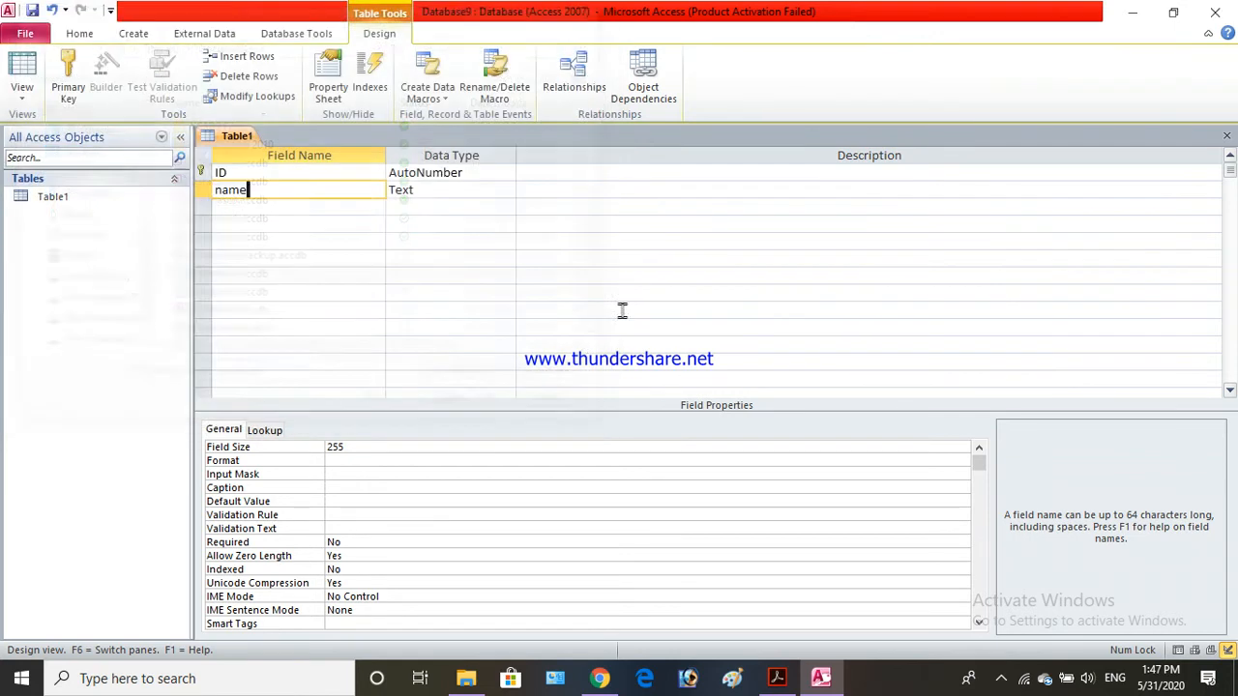
# Switch to Acrobat and read on to the Modifying the Table Design section
pyautogui.click(777, 678)
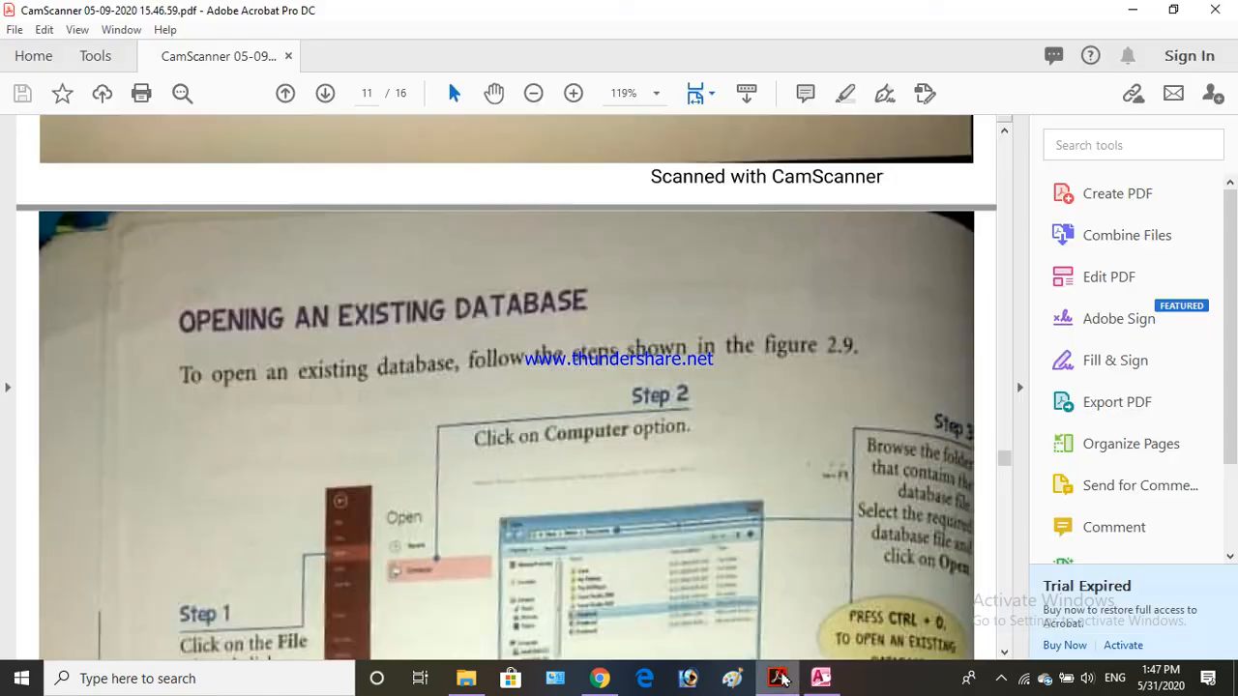
pyautogui.scroll(-10, 423, 380)
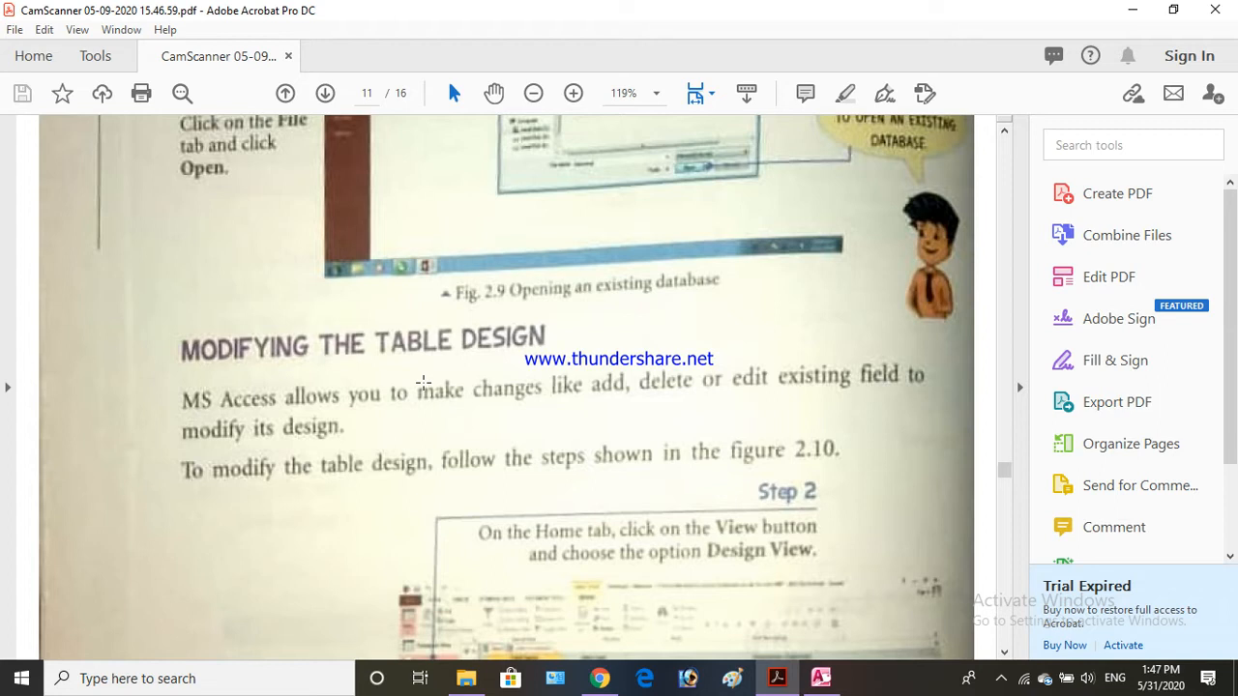
# Switch to Access and open Database8.accdb from Documents, saving the design changes to Table1 and enabling the blocked content
pyautogui.scroll(-1, 422, 381)
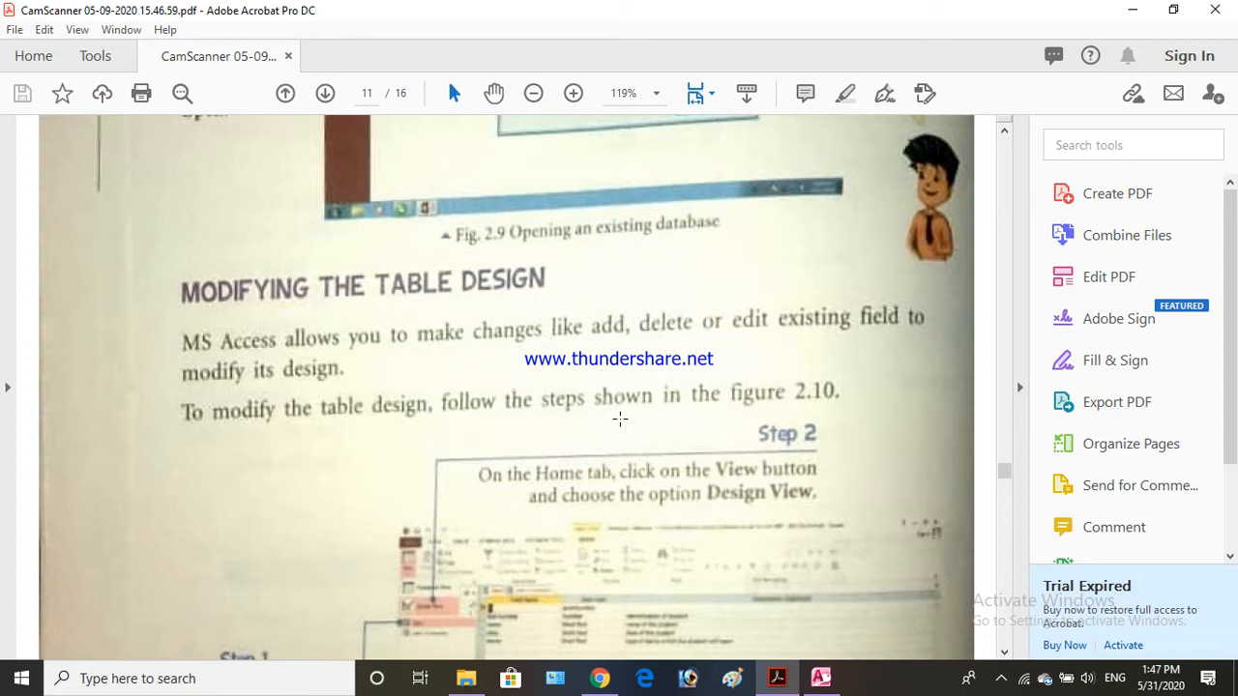
pyautogui.click(819, 678)
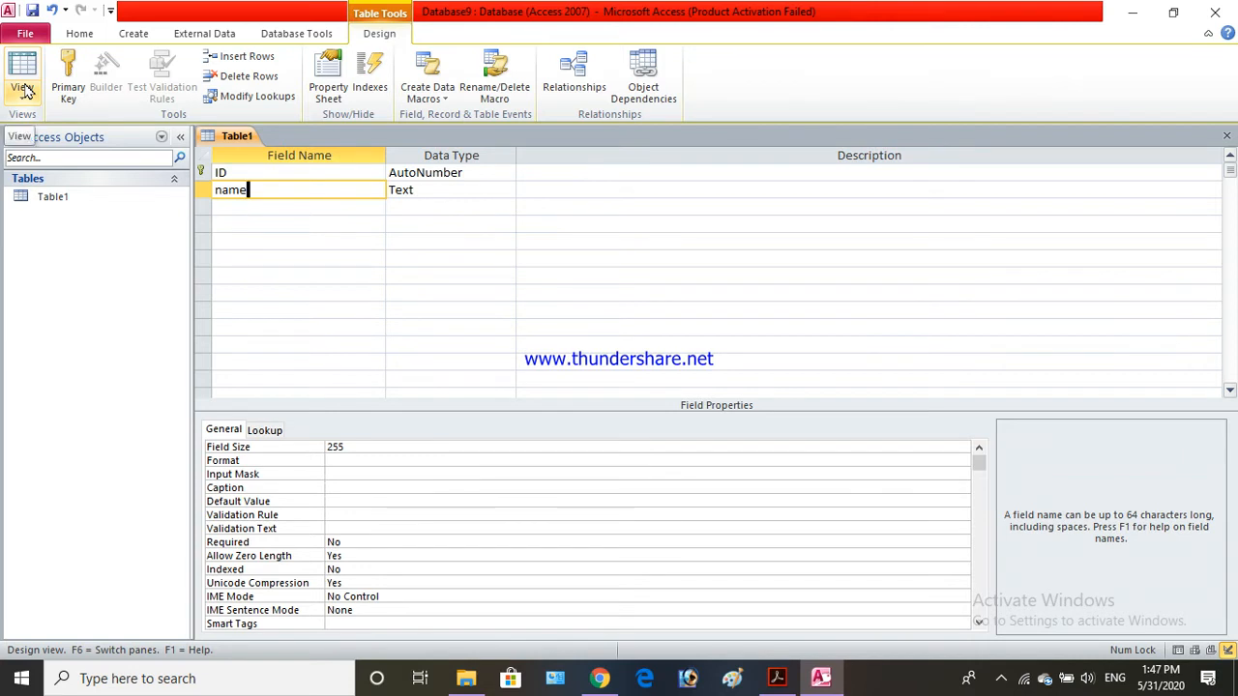
pyautogui.click(23, 35)
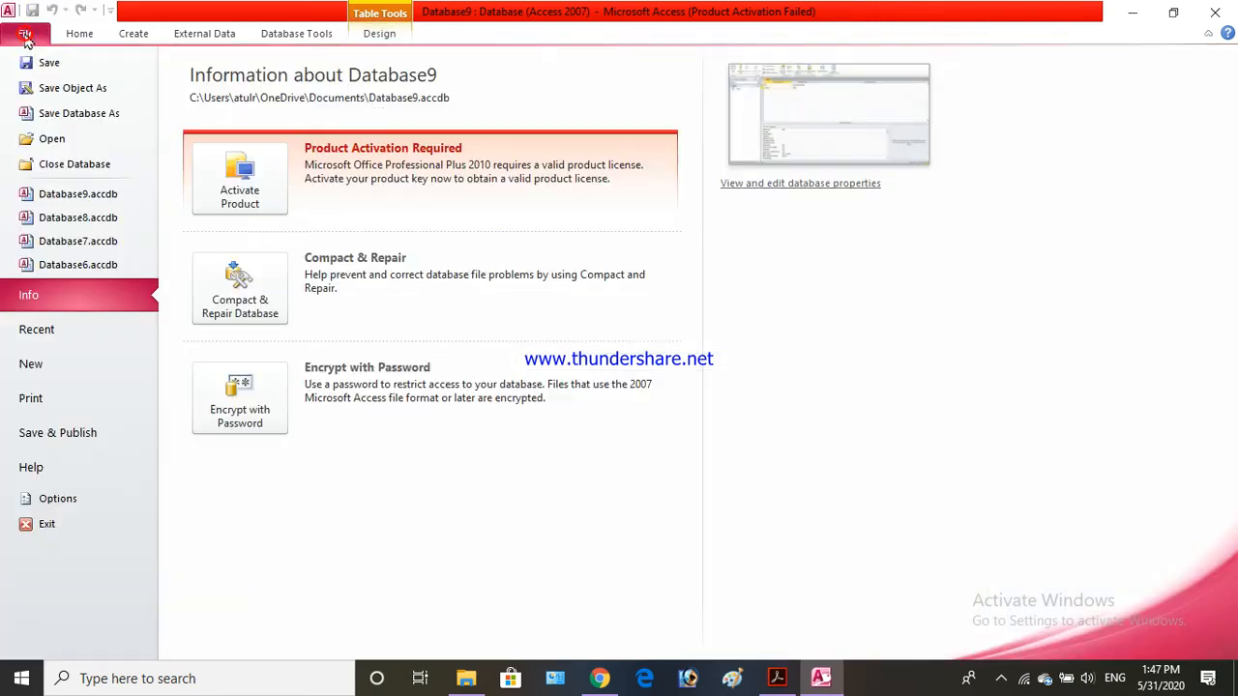
pyautogui.click(54, 143)
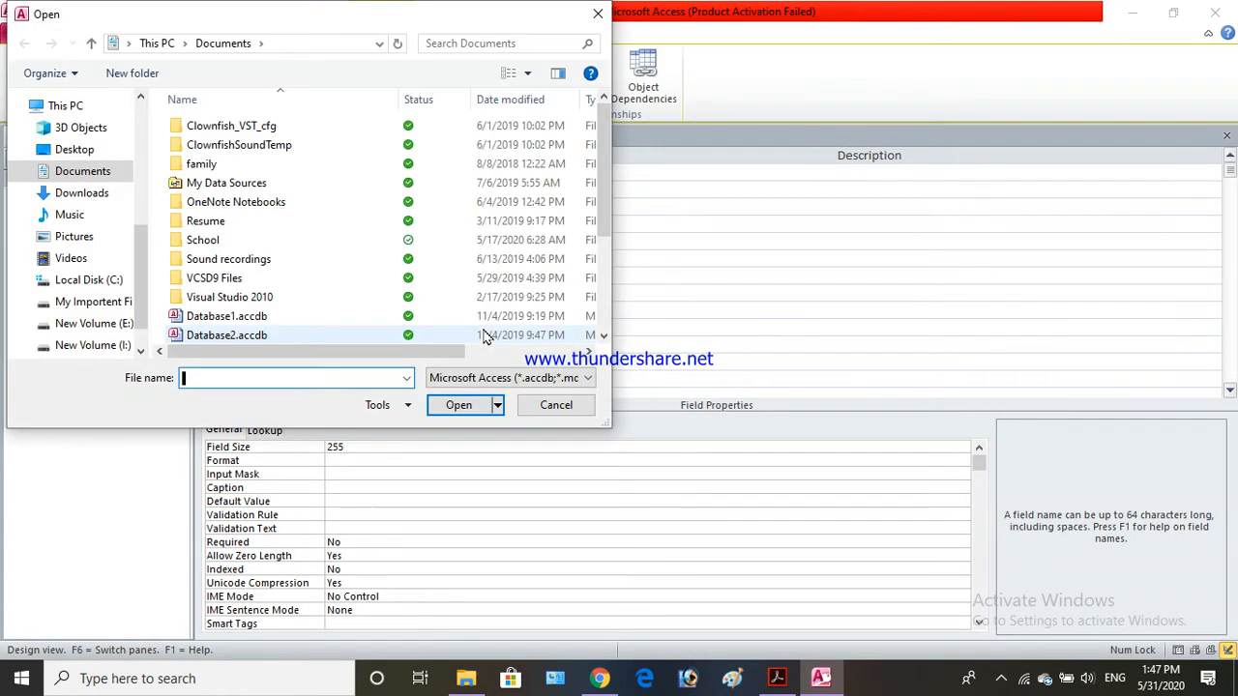
pyautogui.moveTo(599, 198); pyautogui.dragTo(613, 328)
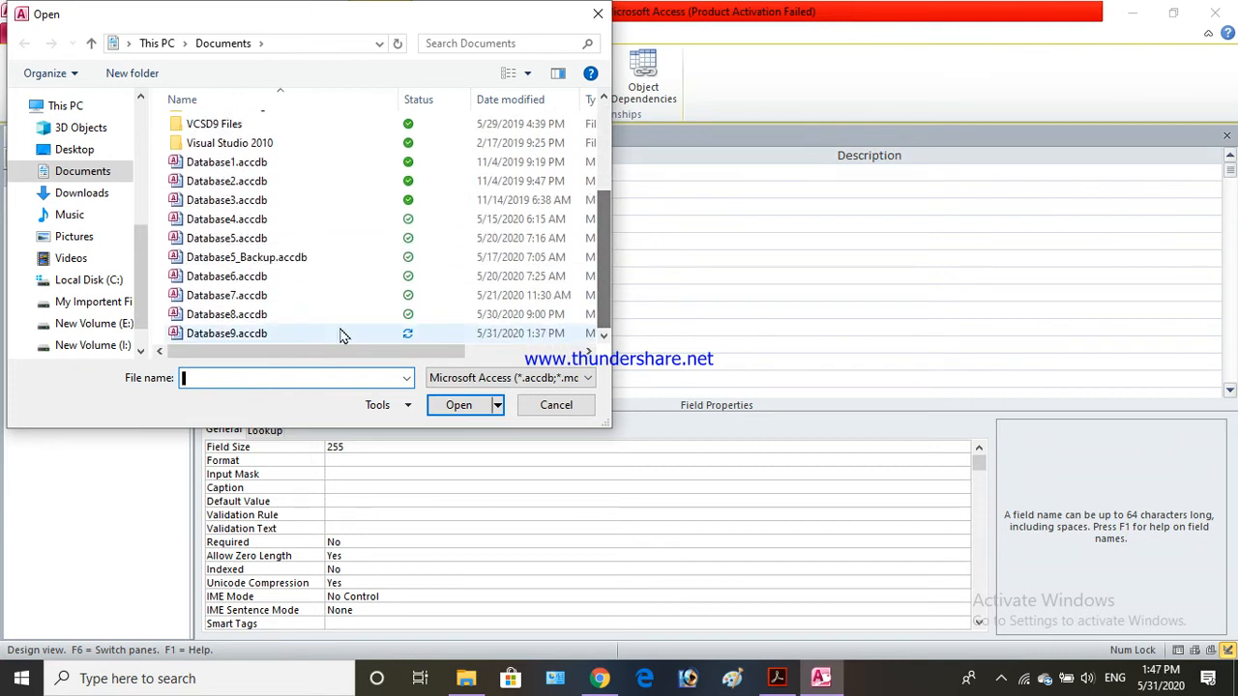
pyautogui.click(268, 314)
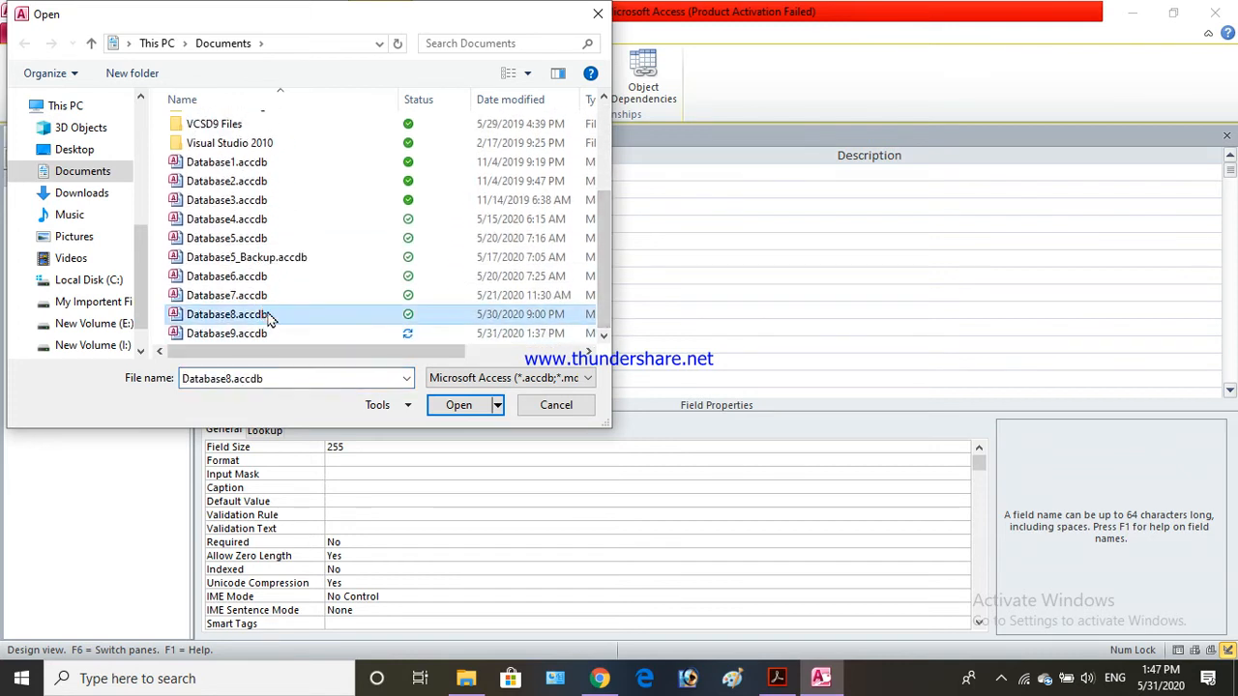
pyautogui.click(488, 410)
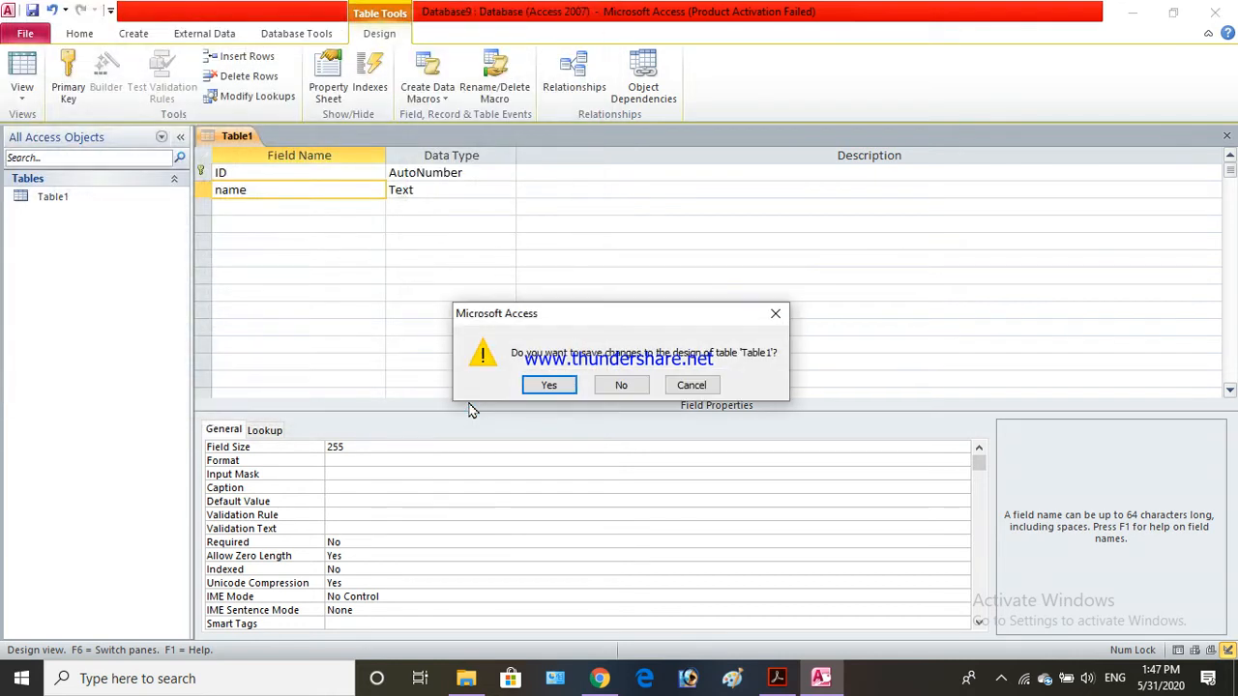
pyautogui.click(549, 385)
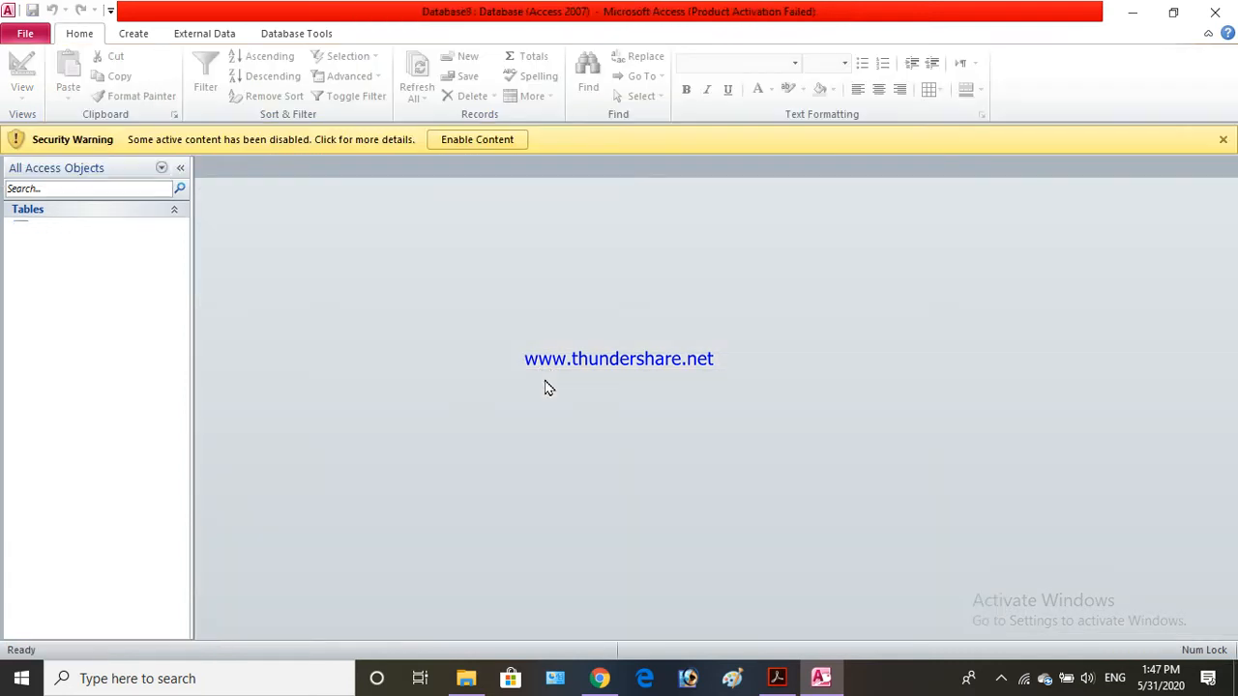
pyautogui.click(451, 140)
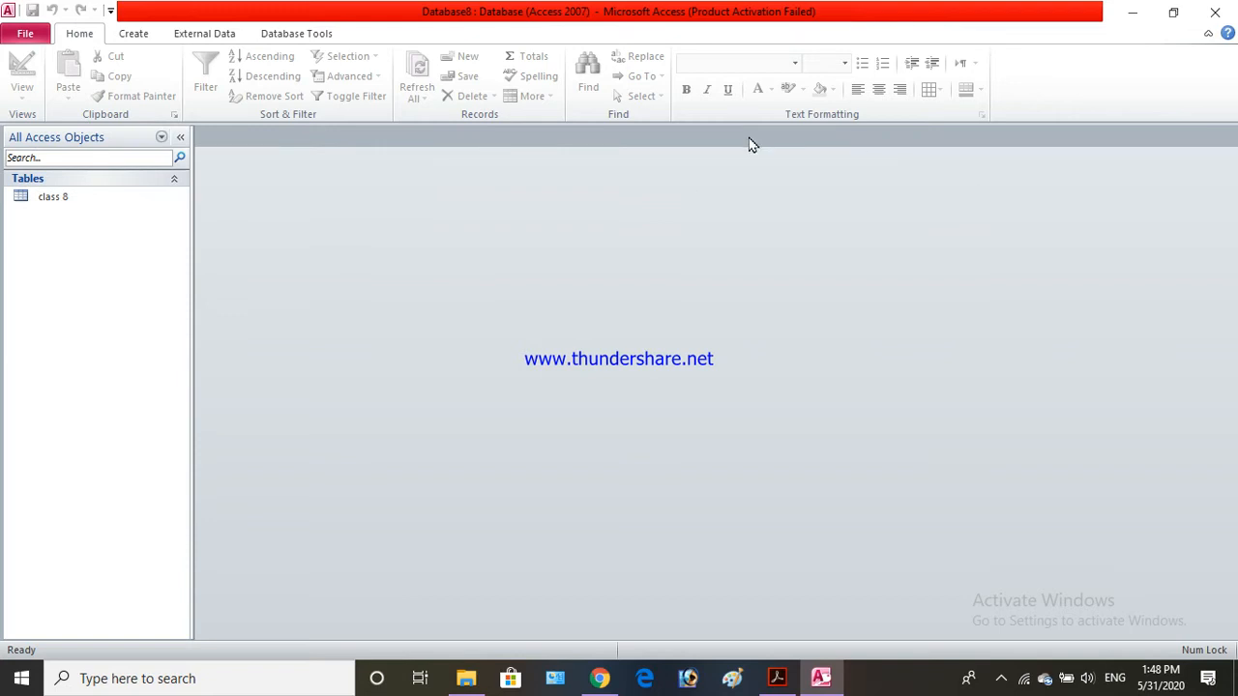
# Open the recent database Database6.accdb, enable its content and select the simpledatabase table
pyautogui.click(22, 34)
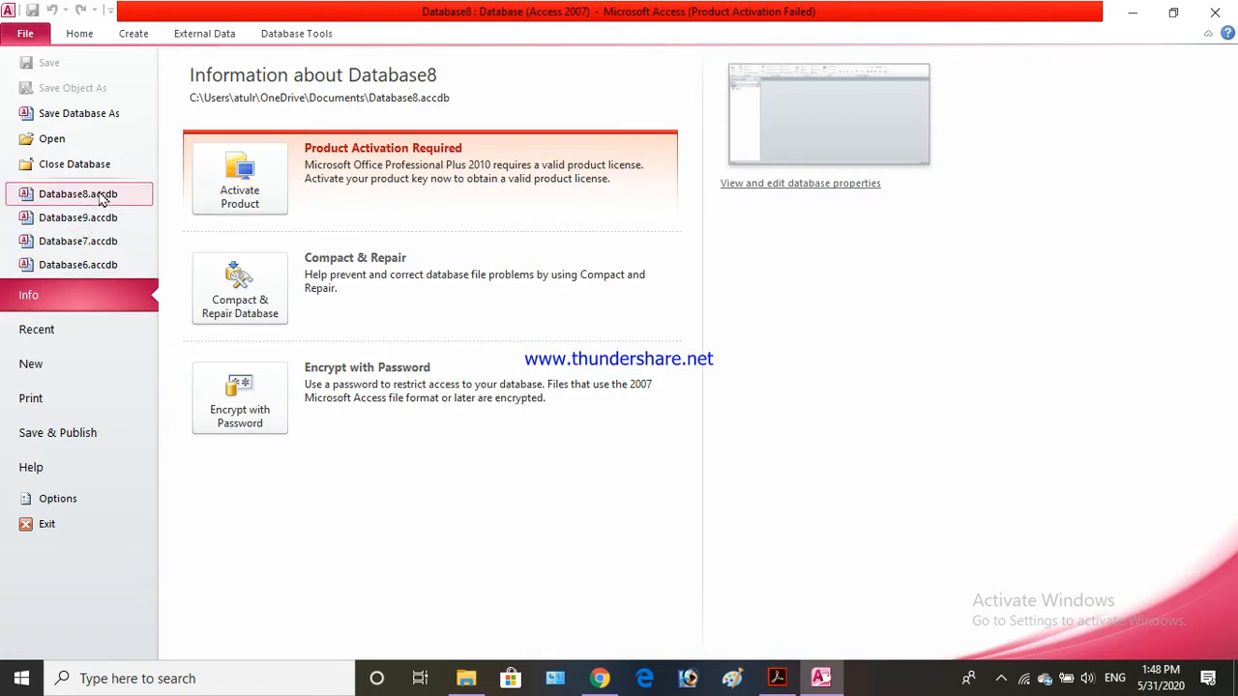
pyautogui.click(96, 264)
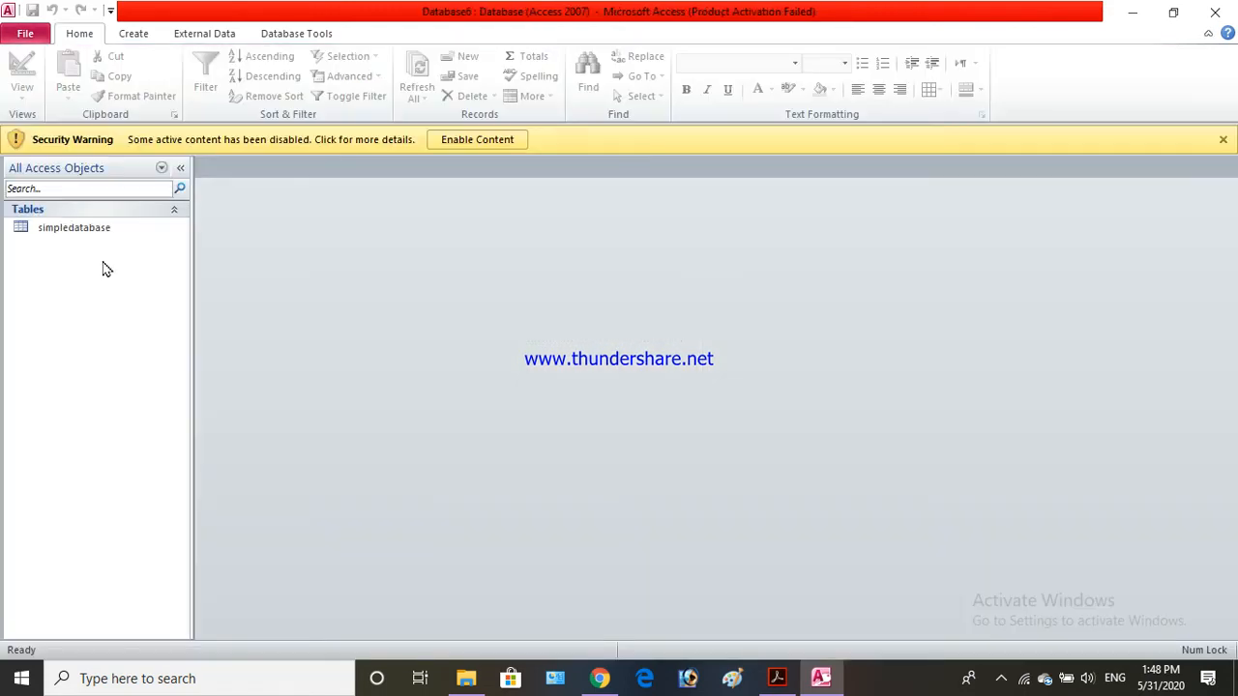
pyautogui.click(495, 140)
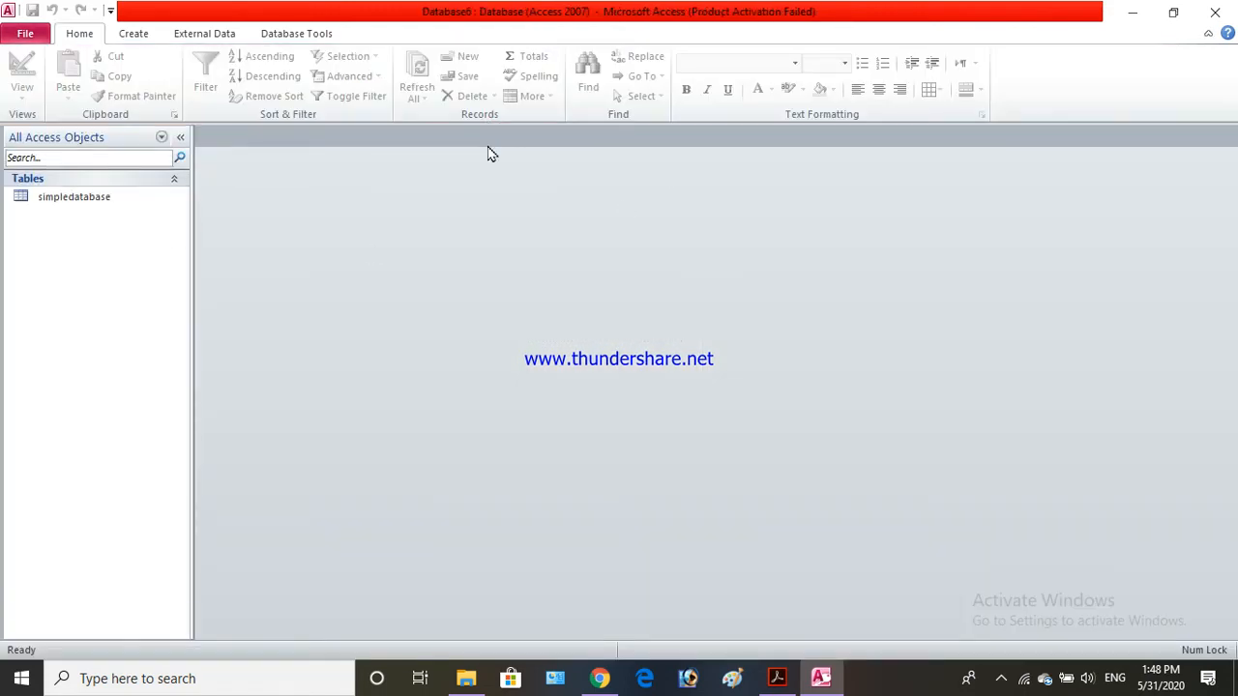
pyautogui.click(119, 201)
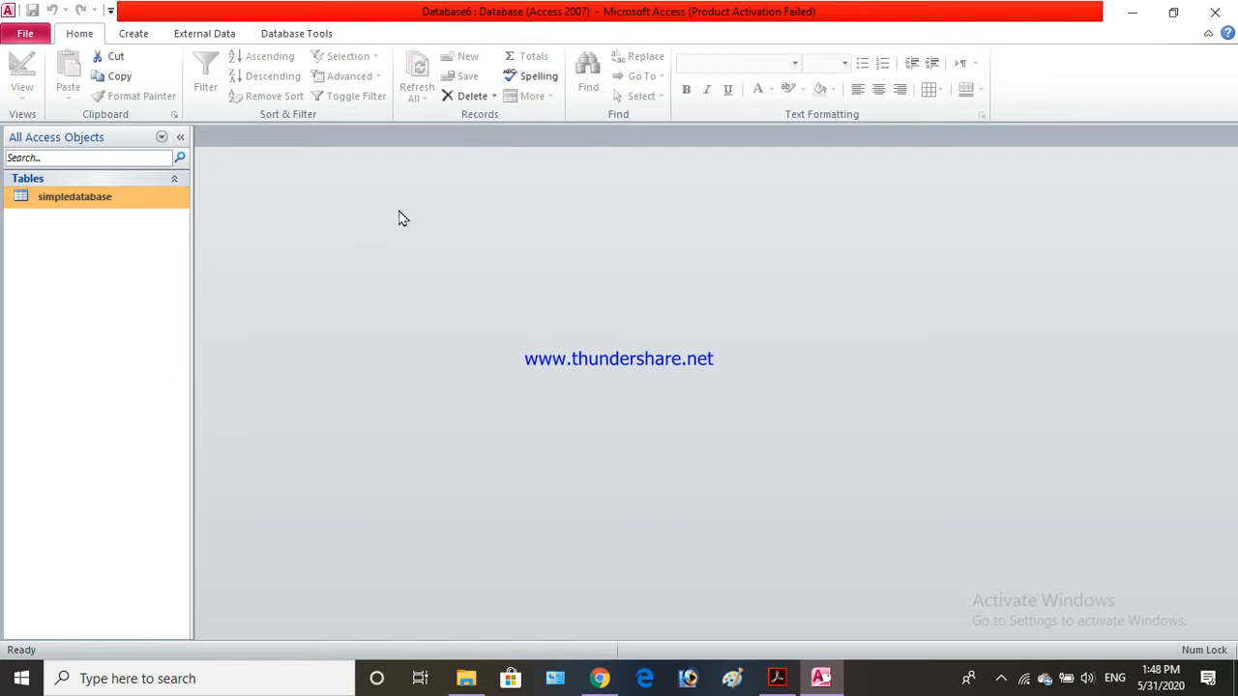
# Switch to Acrobat to review the Opening an Existing Database steps, and return to Access to view Database6's file information
pyautogui.click(820, 679)
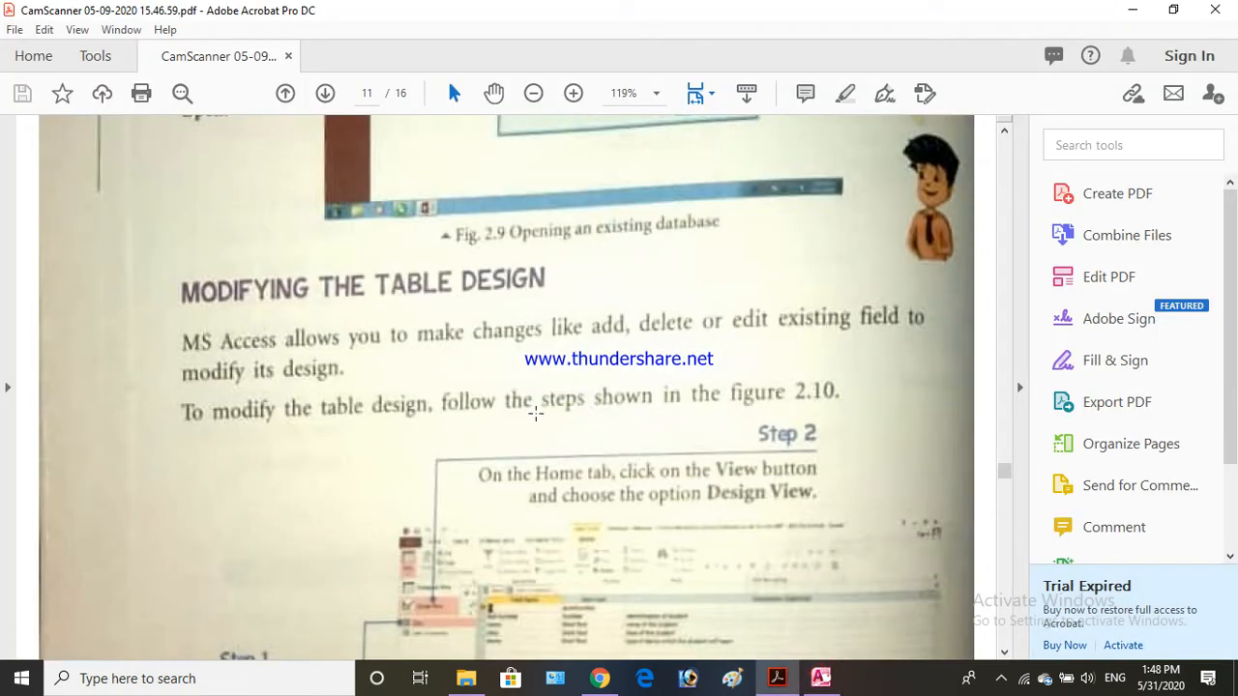
pyautogui.scroll(-1, 542, 413)
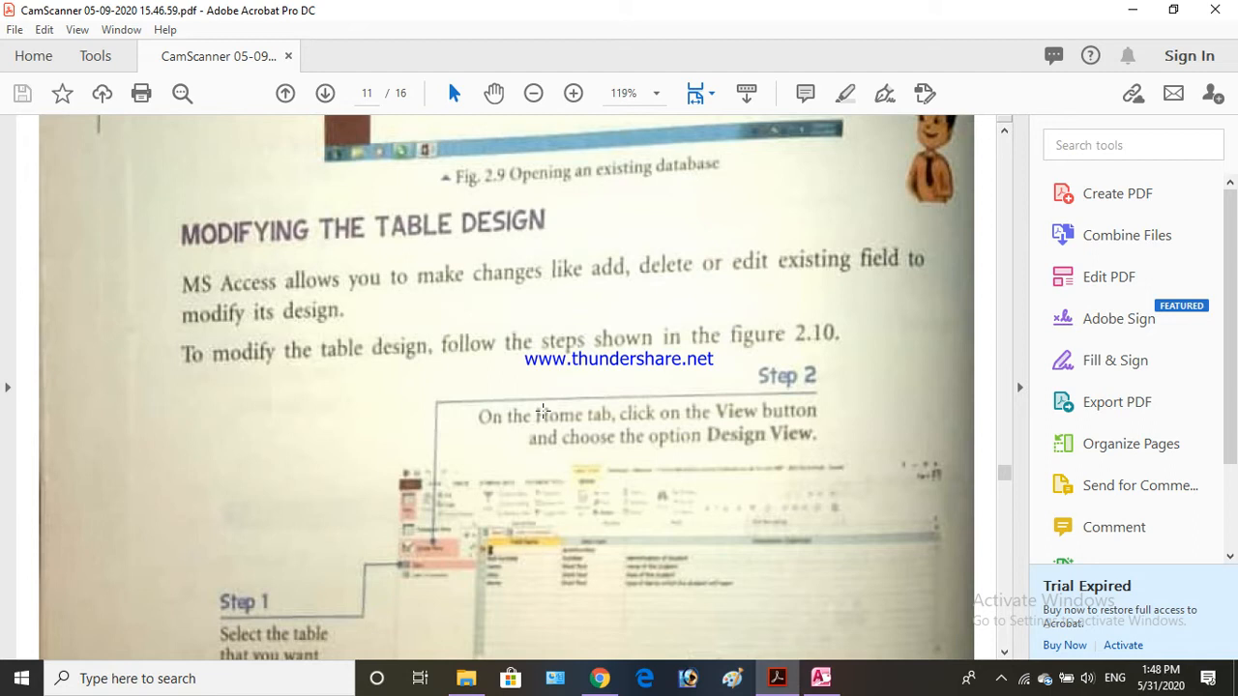
pyautogui.scroll(12, 428, 409)
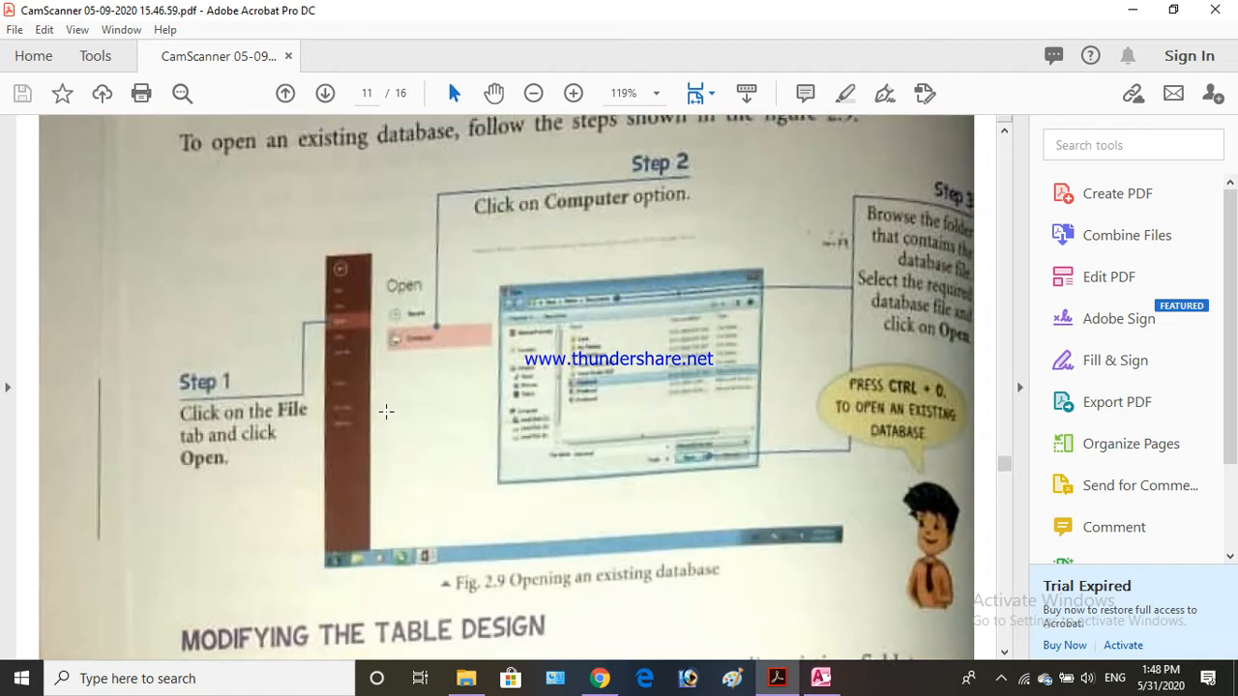
pyautogui.scroll(-4, 385, 412)
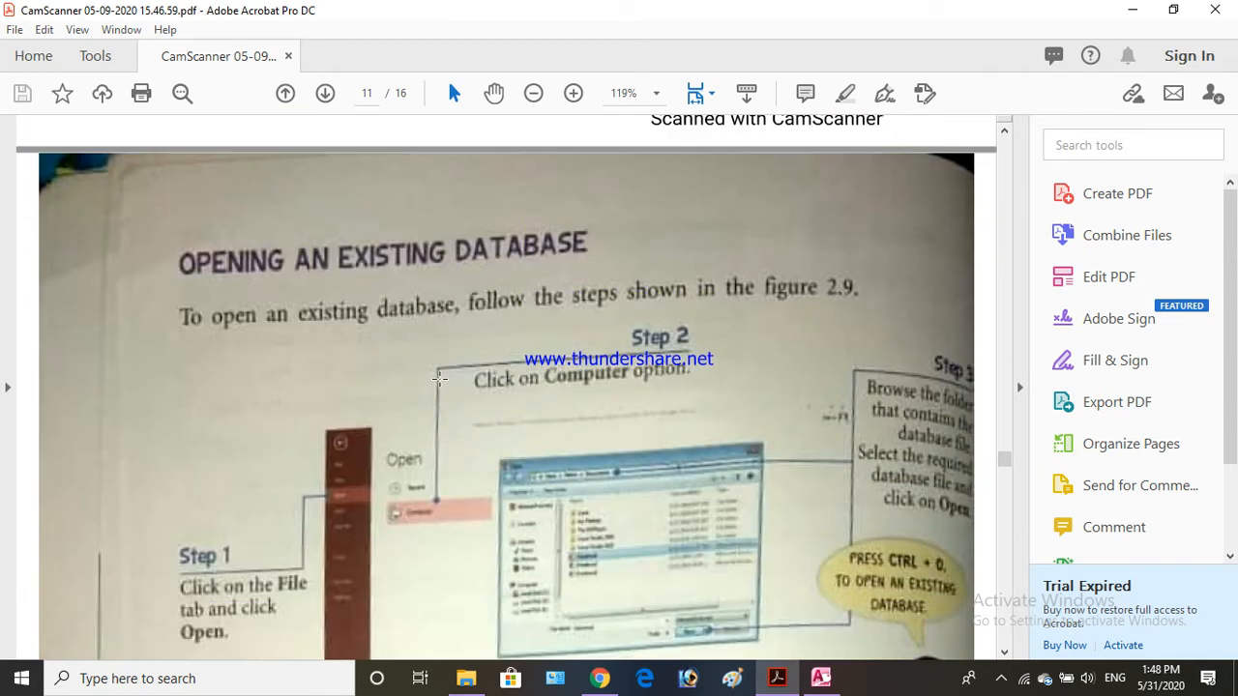
pyautogui.scroll(-7, 493, 292)
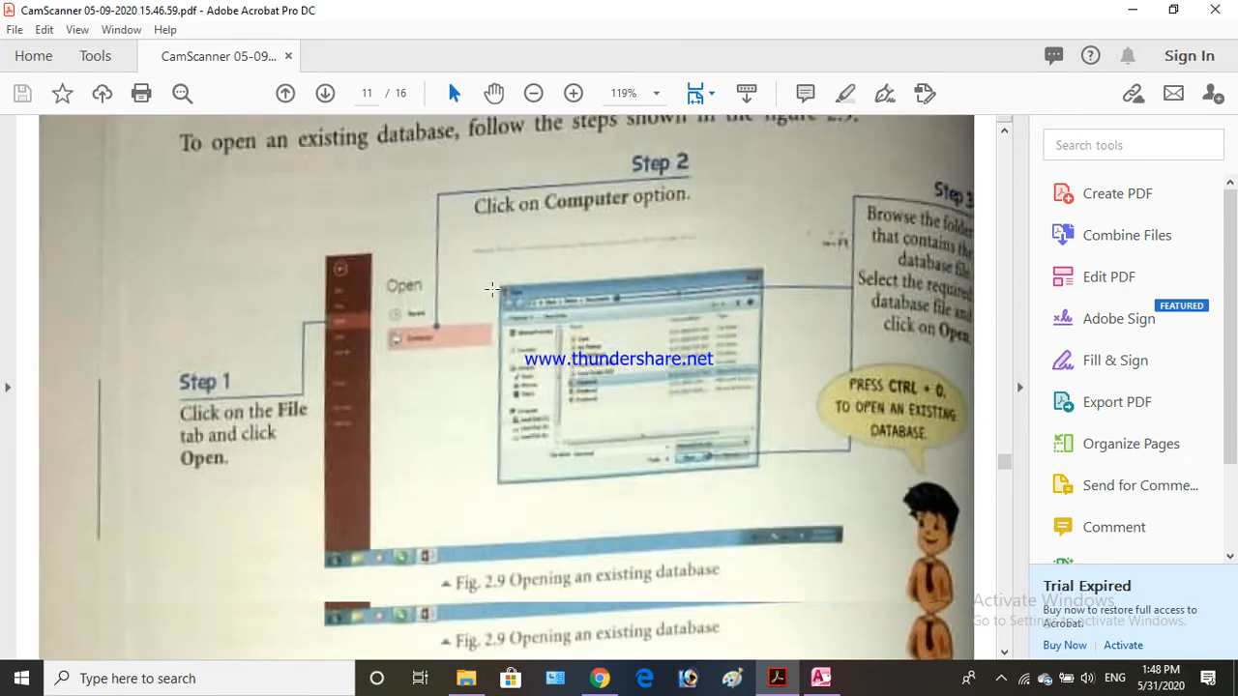
pyautogui.scroll(-1, 493, 292)
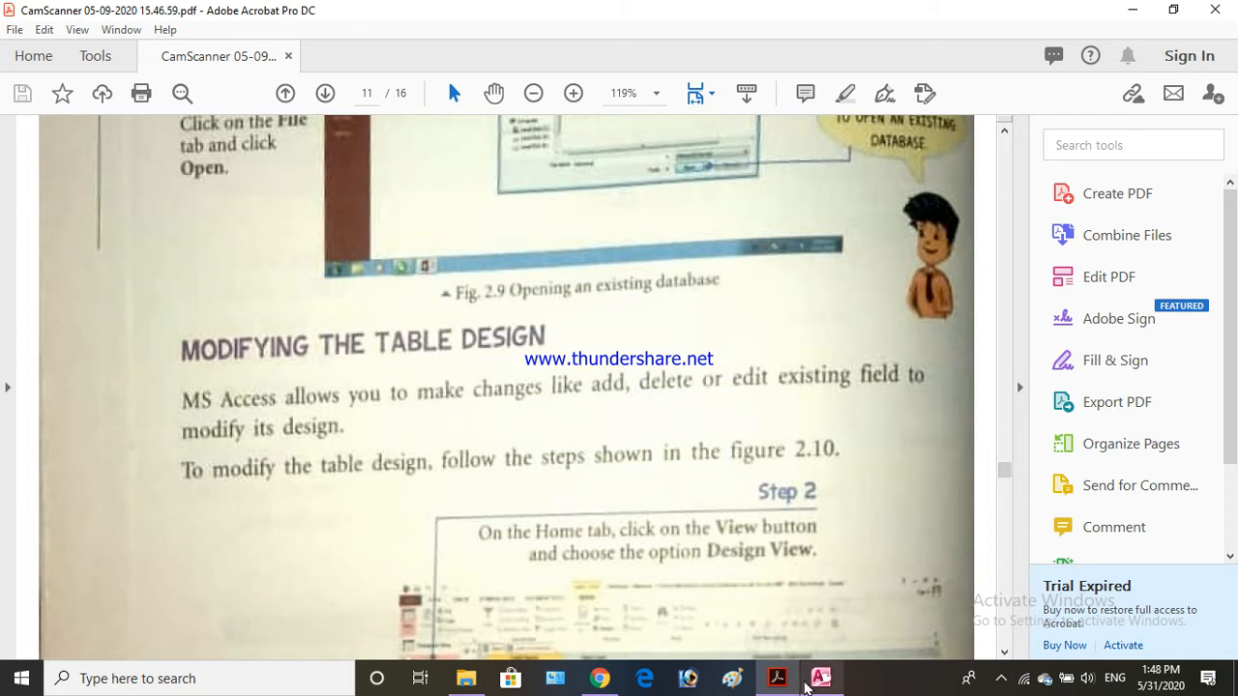
pyautogui.click(820, 677)
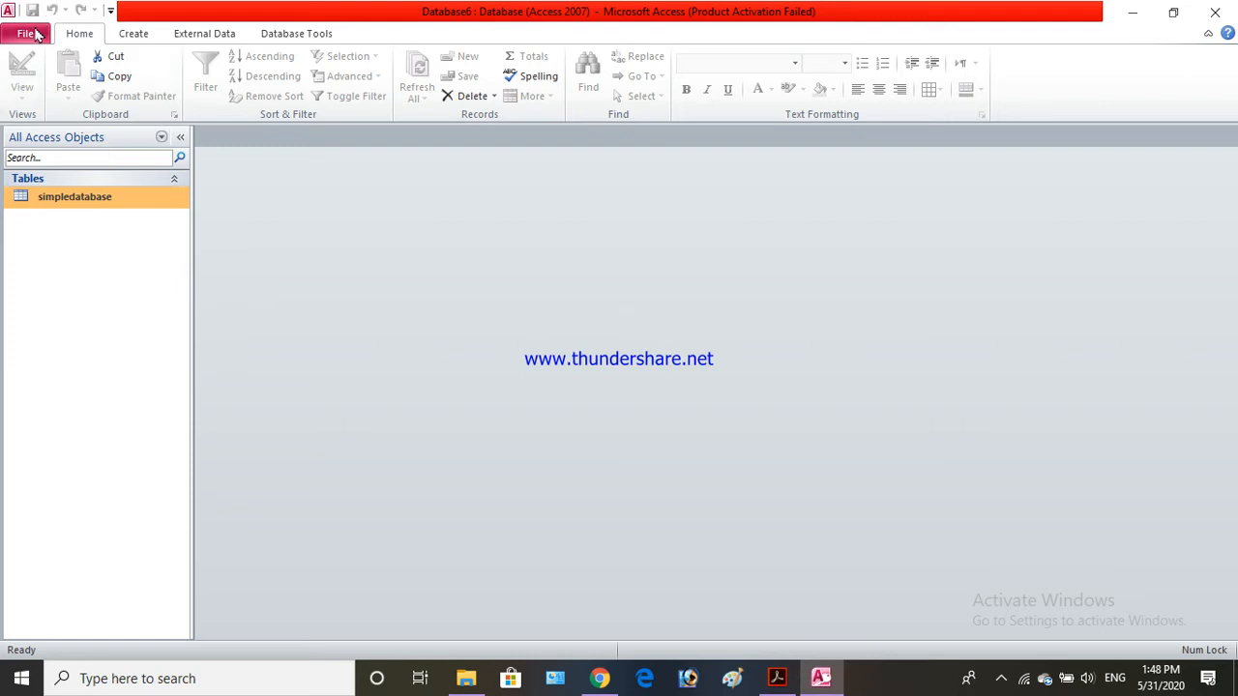
pyautogui.click(36, 34)
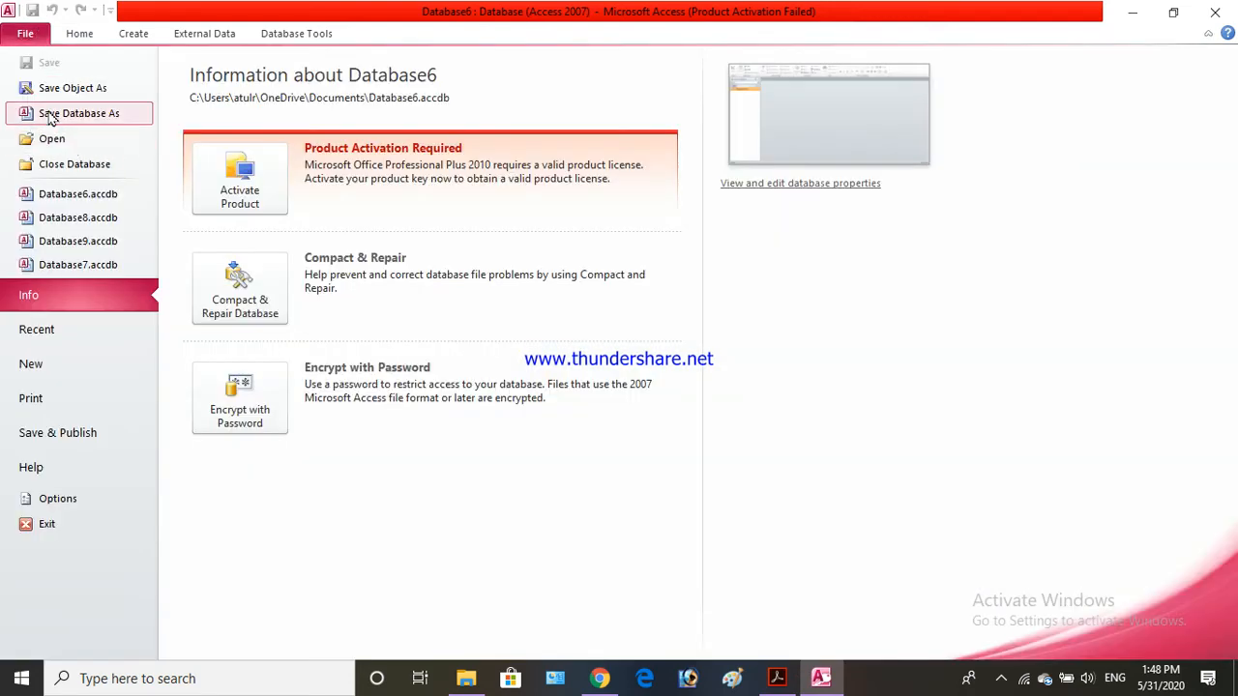
# Switch to Acrobat and read from Opening an Existing Database through Modifying the Table Design to the Adding a New Field section
pyautogui.click(820, 678)
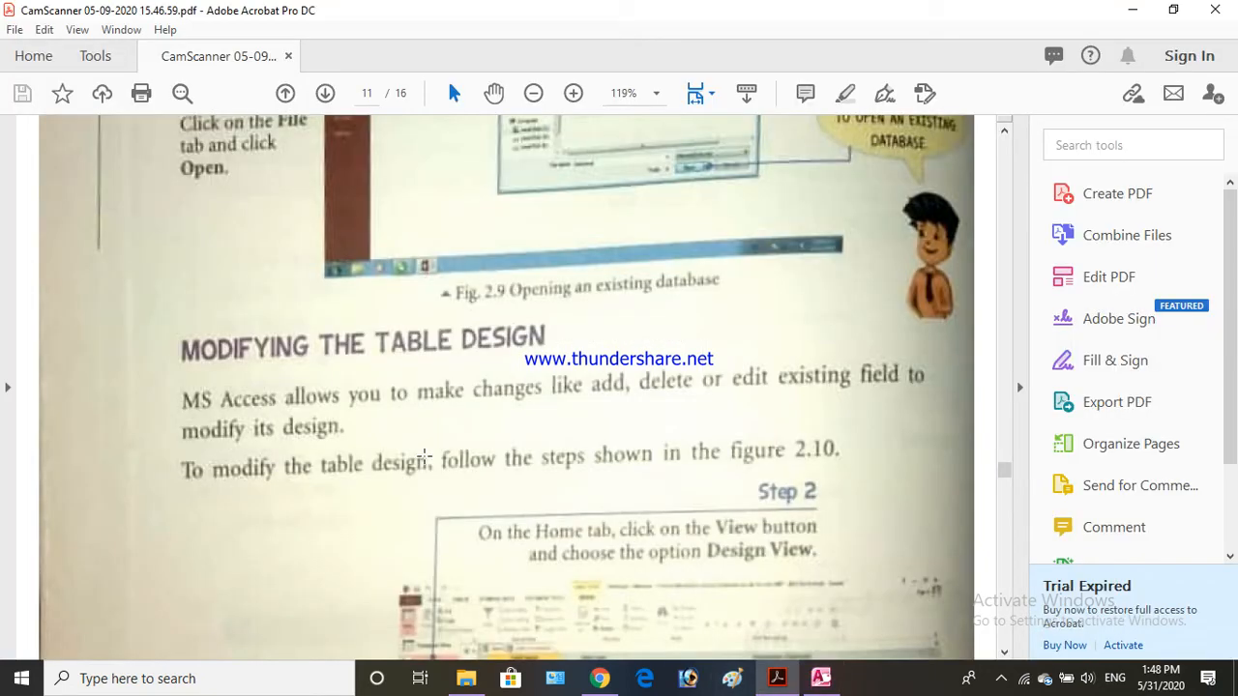
pyautogui.scroll(6, 423, 456)
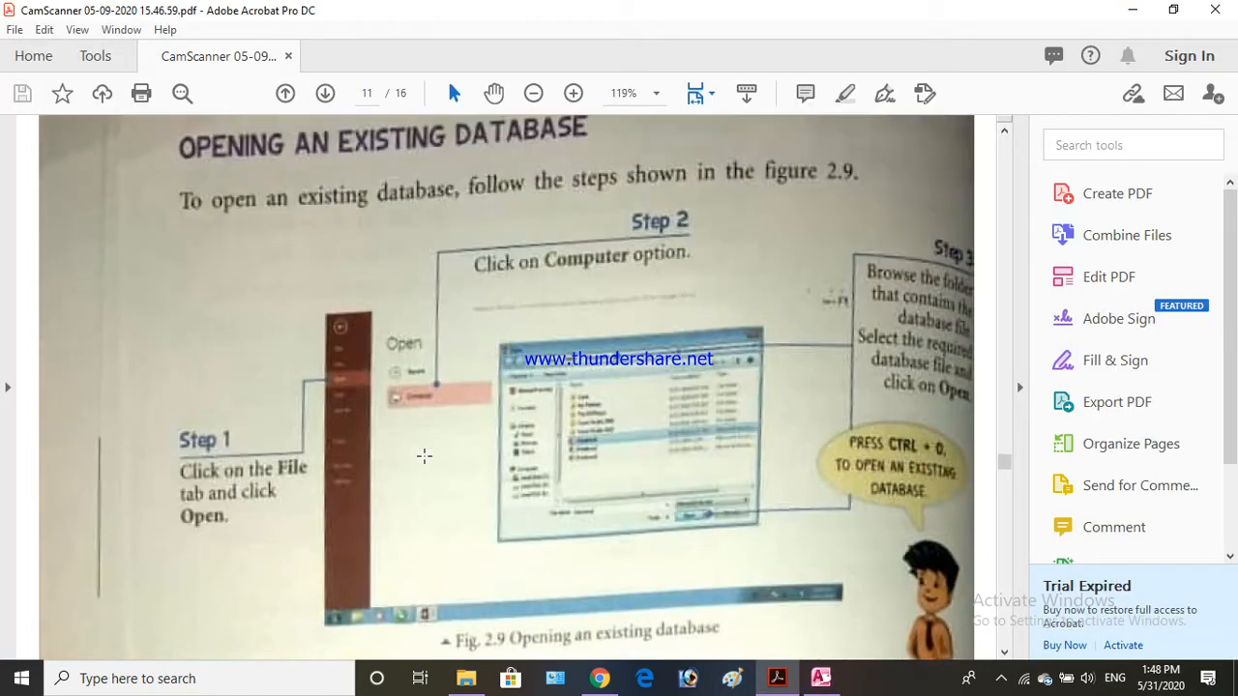
pyautogui.scroll(-8, 423, 455)
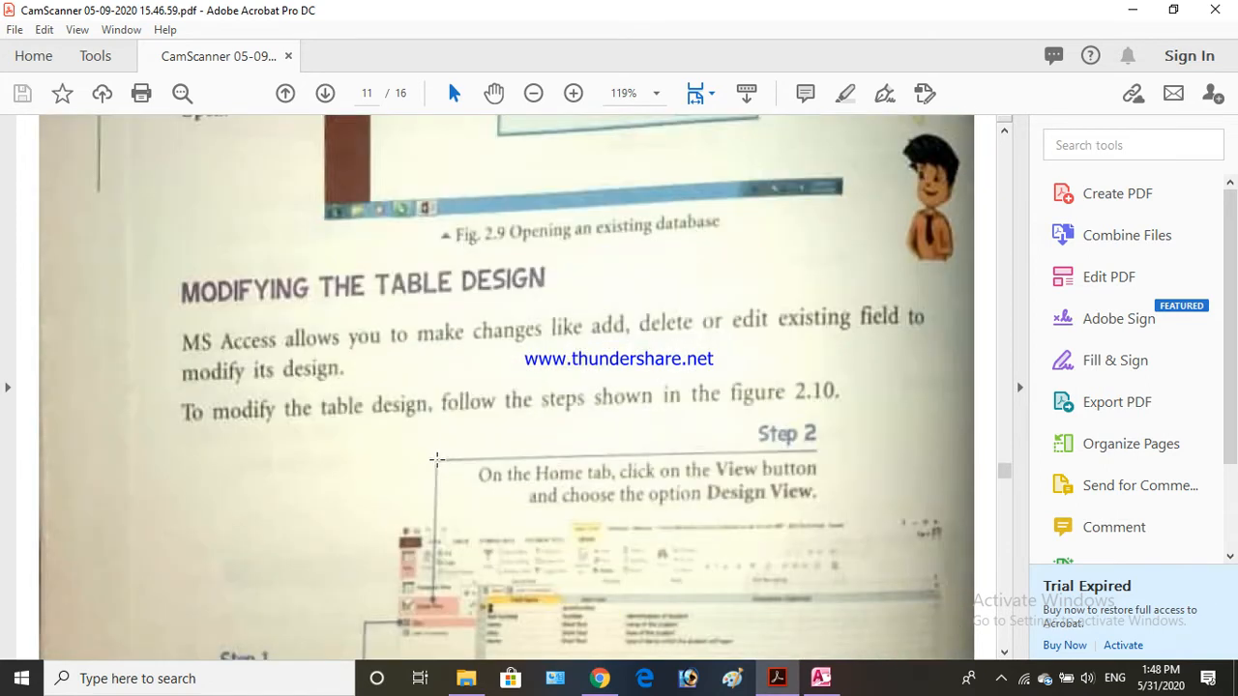
pyautogui.scroll(-1, 443, 454)
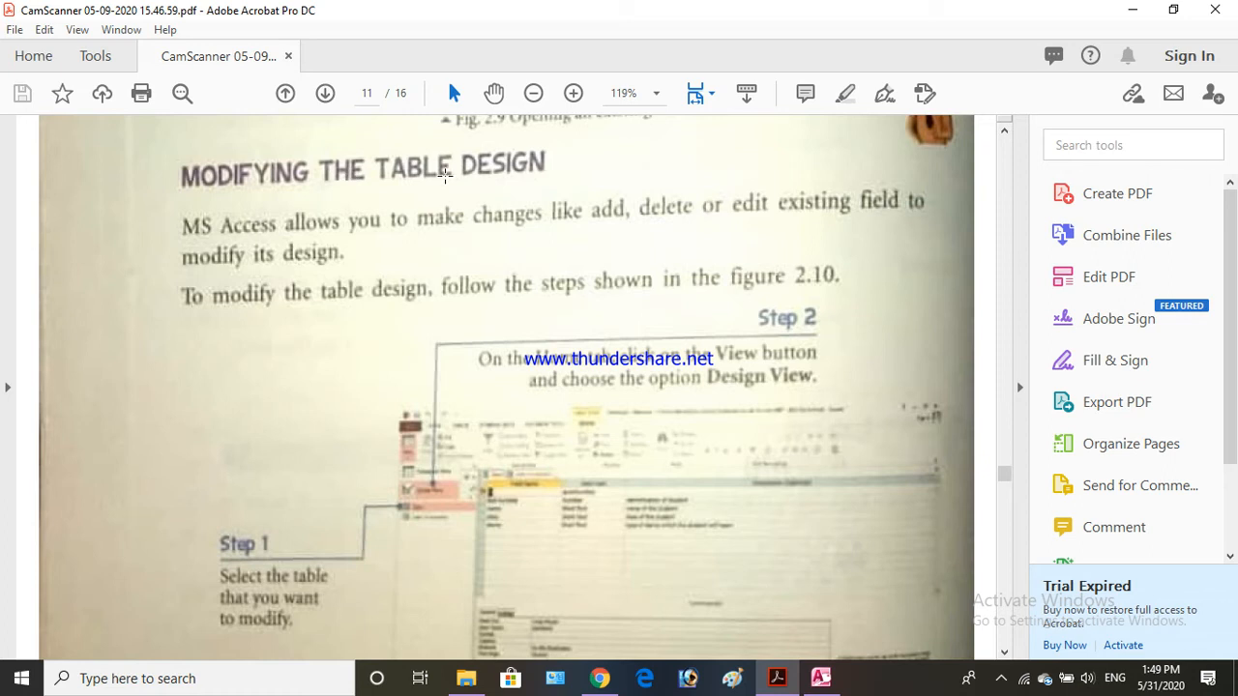
pyautogui.scroll(-5, 450, 179)
pyautogui.scroll(-4, 456, 183)
pyautogui.scroll(8, 455, 183)
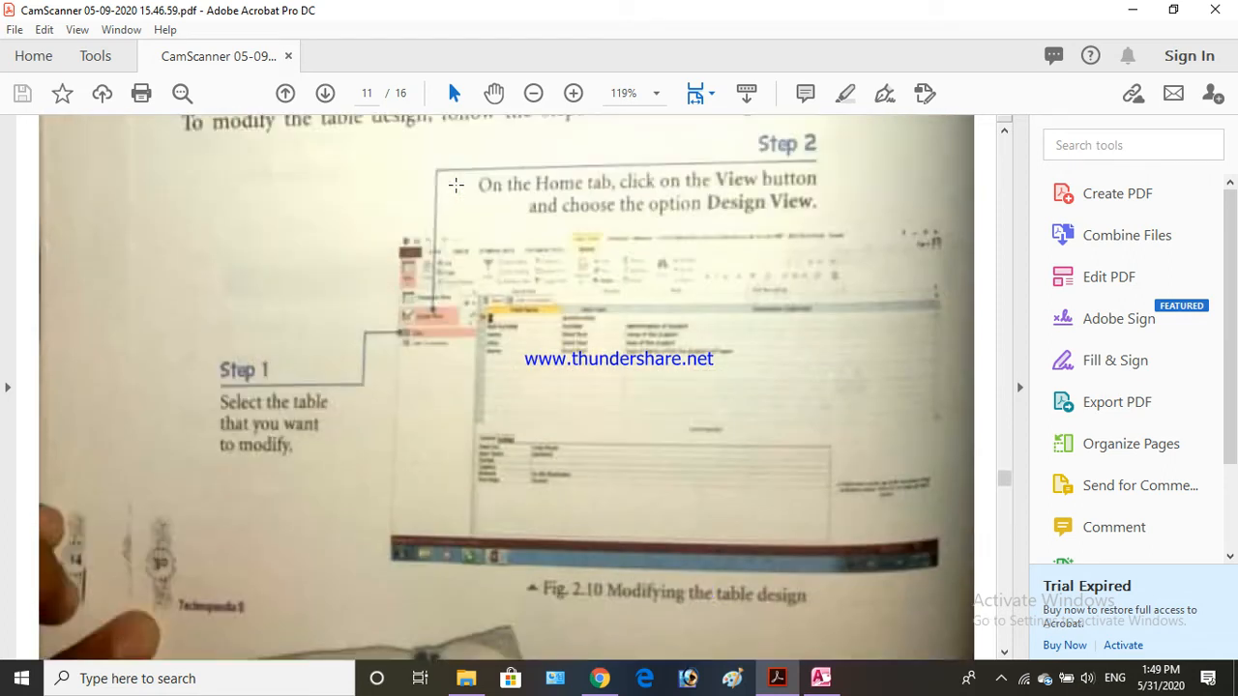
pyautogui.scroll(-15, 455, 184)
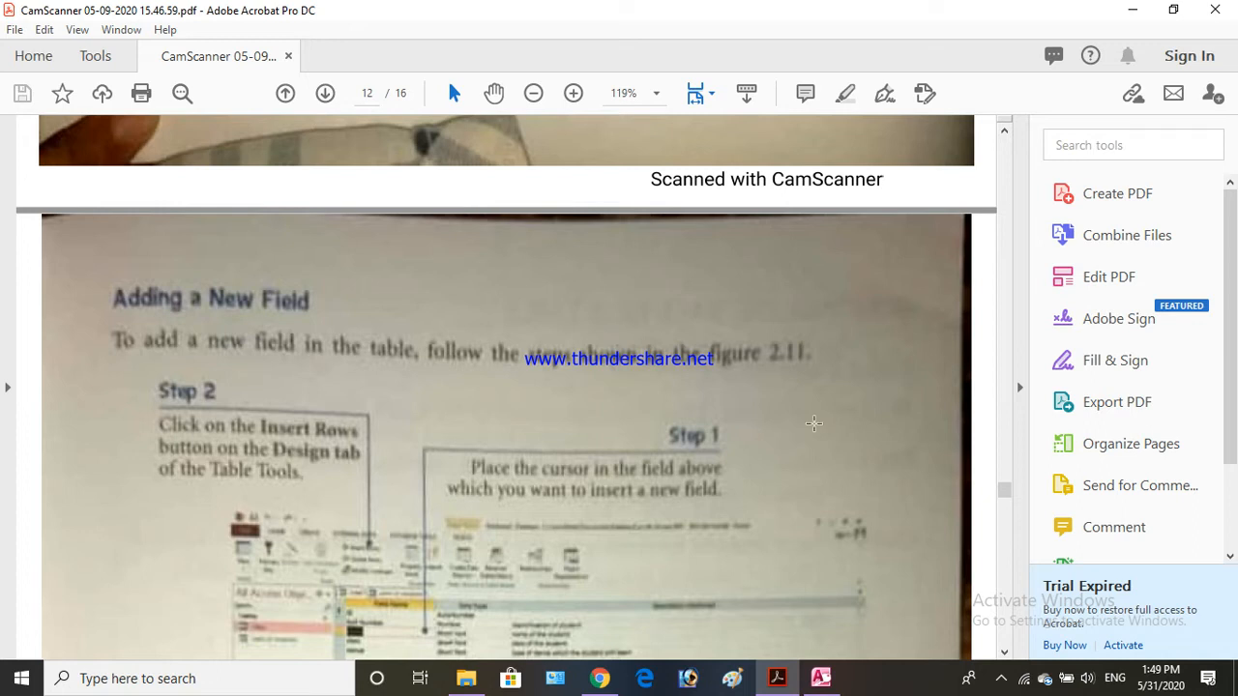
# Switch to Access, create the blank database Database10.accdb and open its table in Design View, saving it as Table1
pyautogui.click(820, 678)
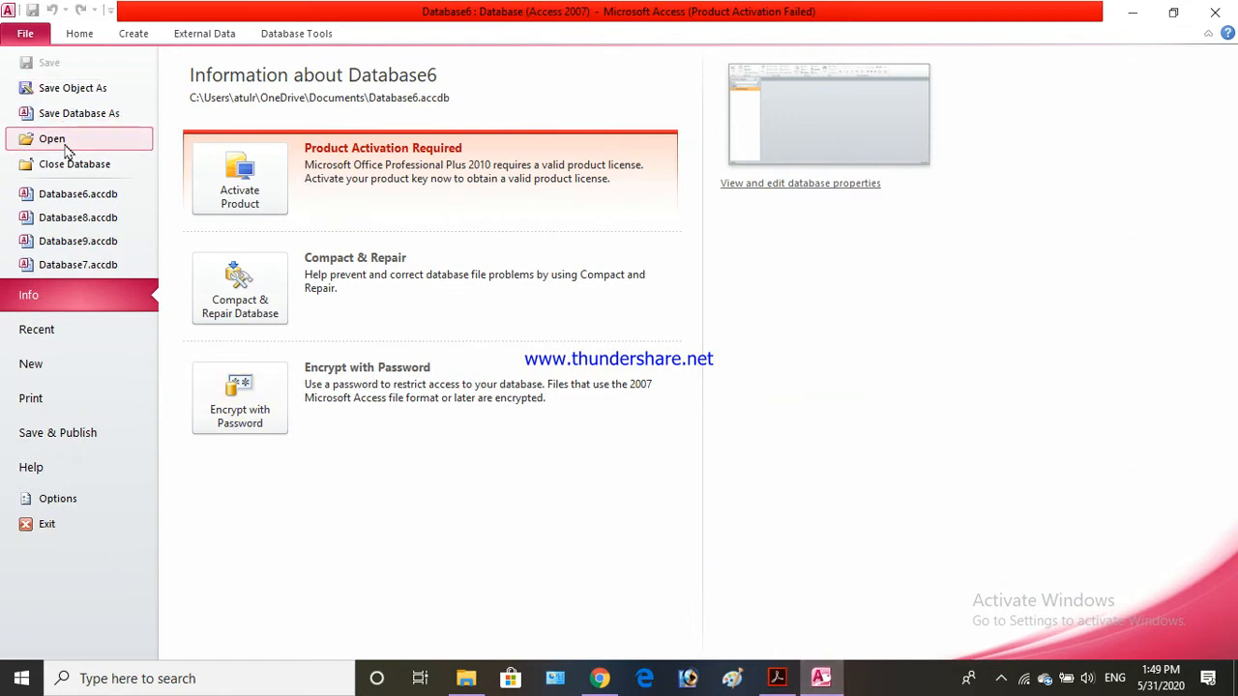
pyautogui.click(57, 365)
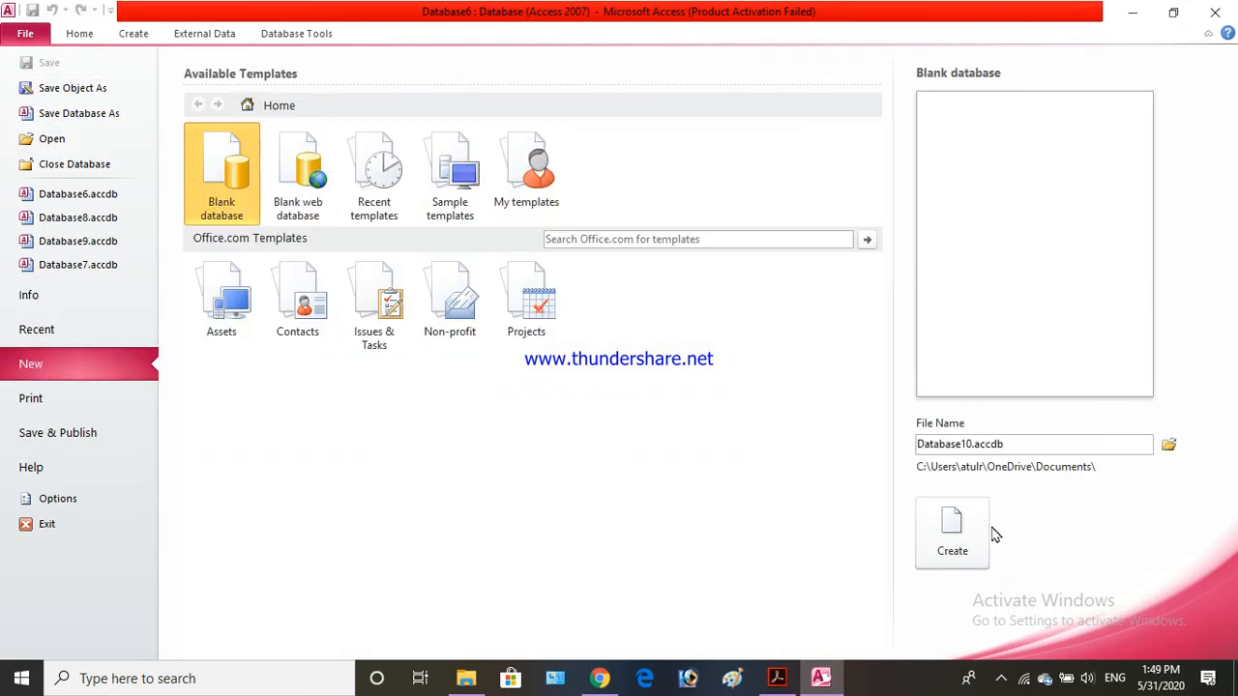
pyautogui.click(952, 532)
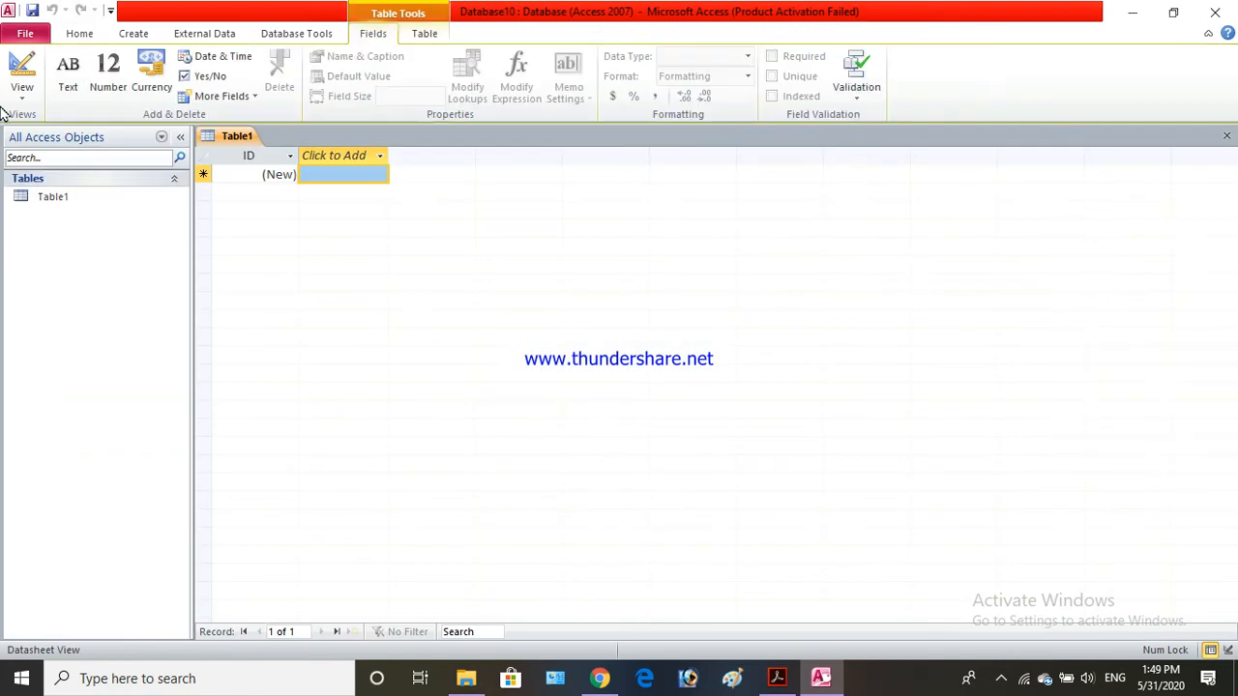
pyautogui.click(21, 89)
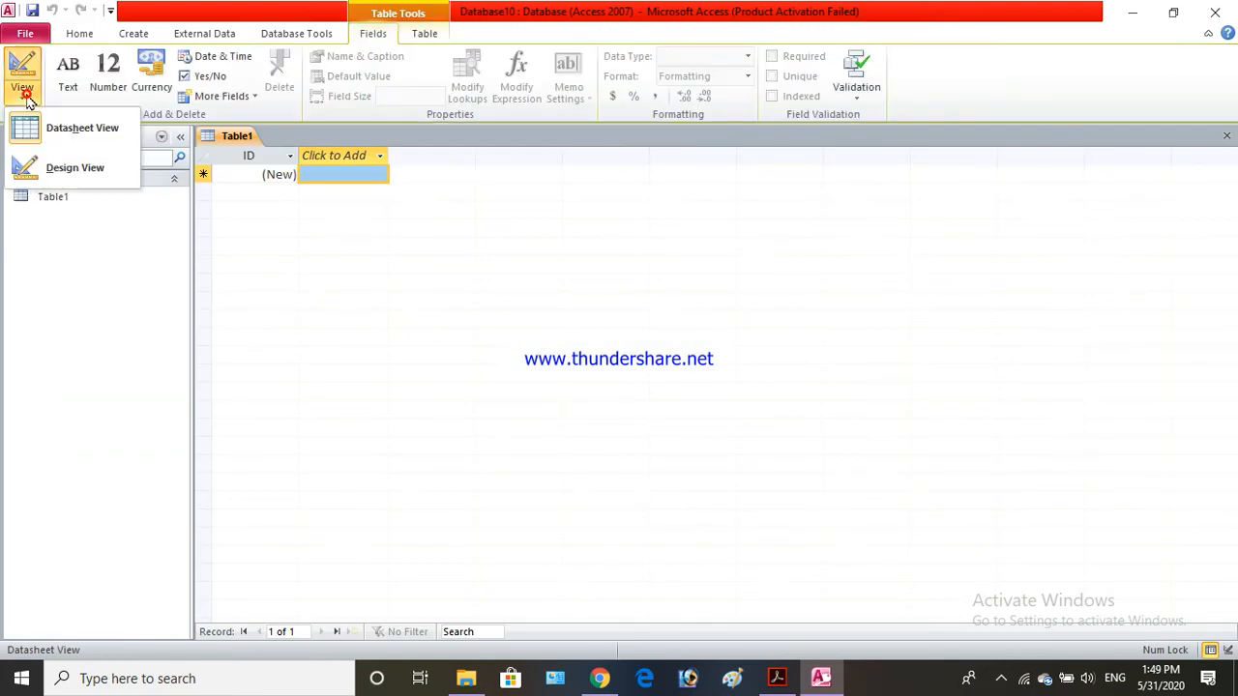
pyautogui.click(61, 168)
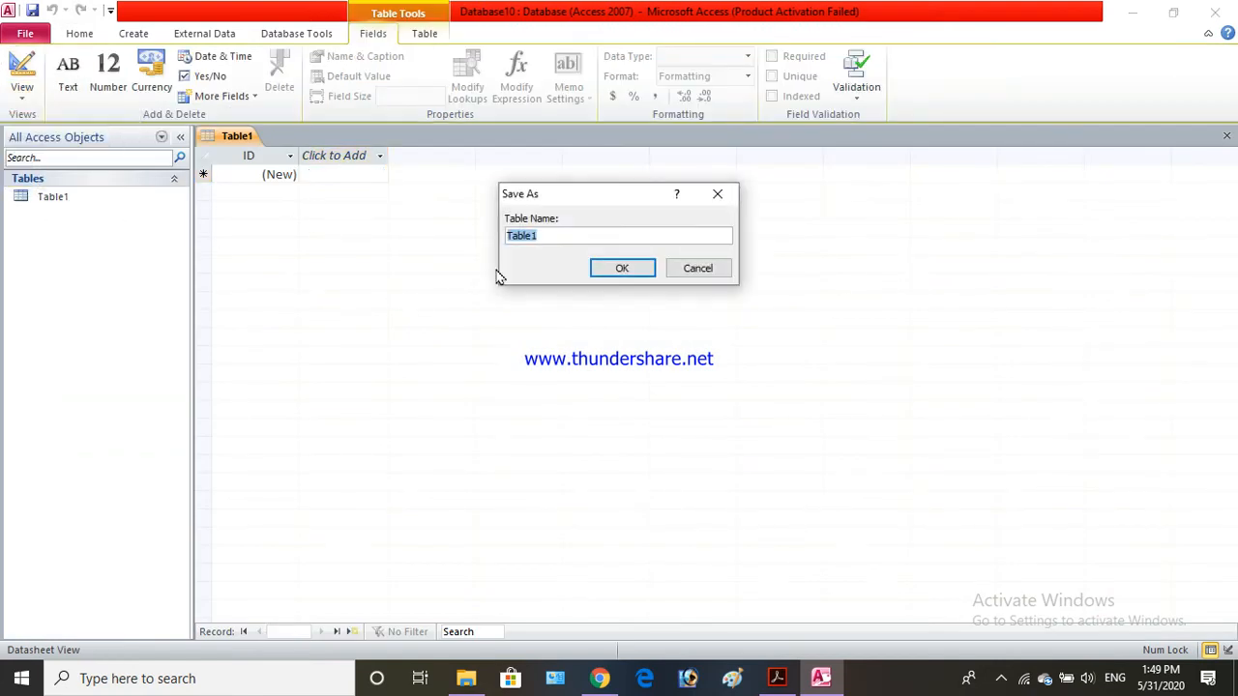
pyautogui.click(639, 266)
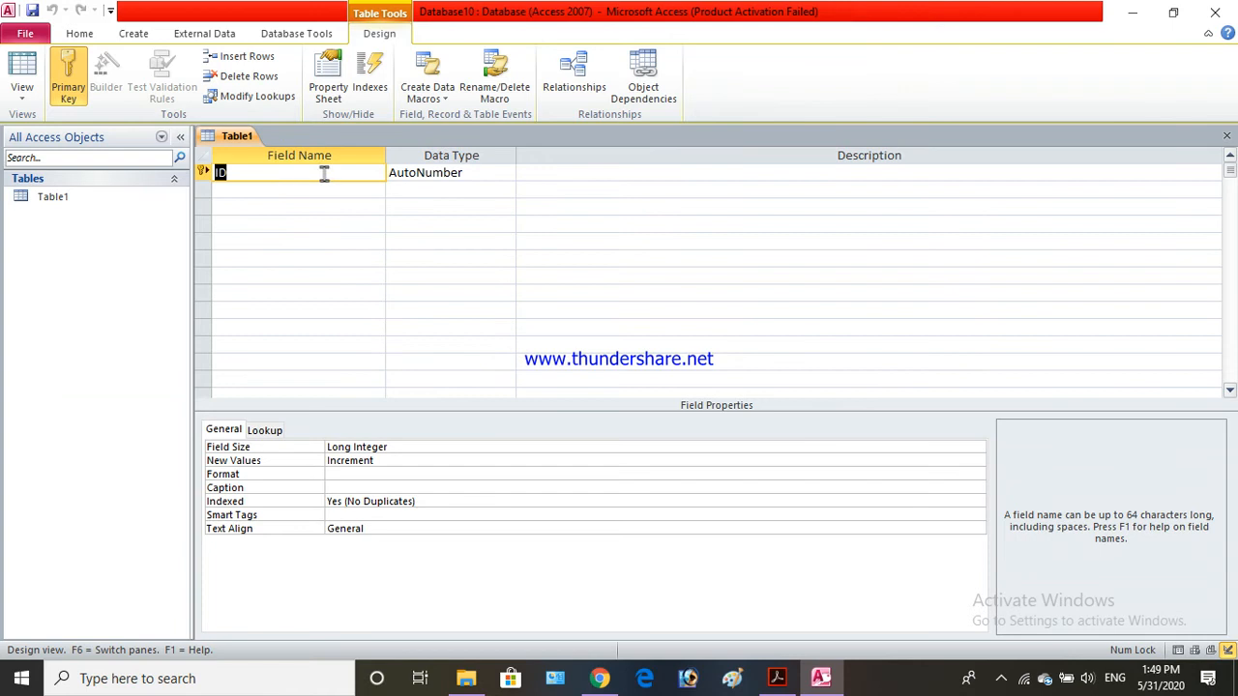
# Add a field called Student name with the Text data type below the ID field
pyautogui.click(253, 174)
pyautogui.click(236, 190)
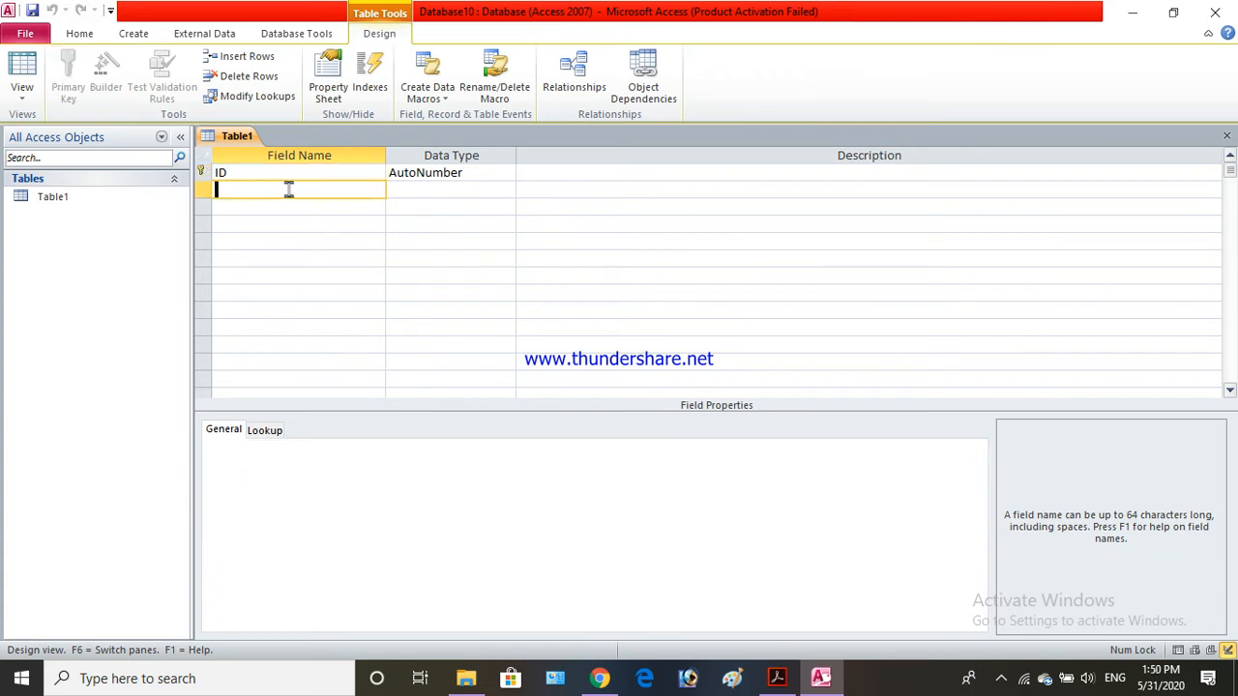
pyautogui.write('Student name')
pyautogui.click(415, 189)
pyautogui.write('Text')
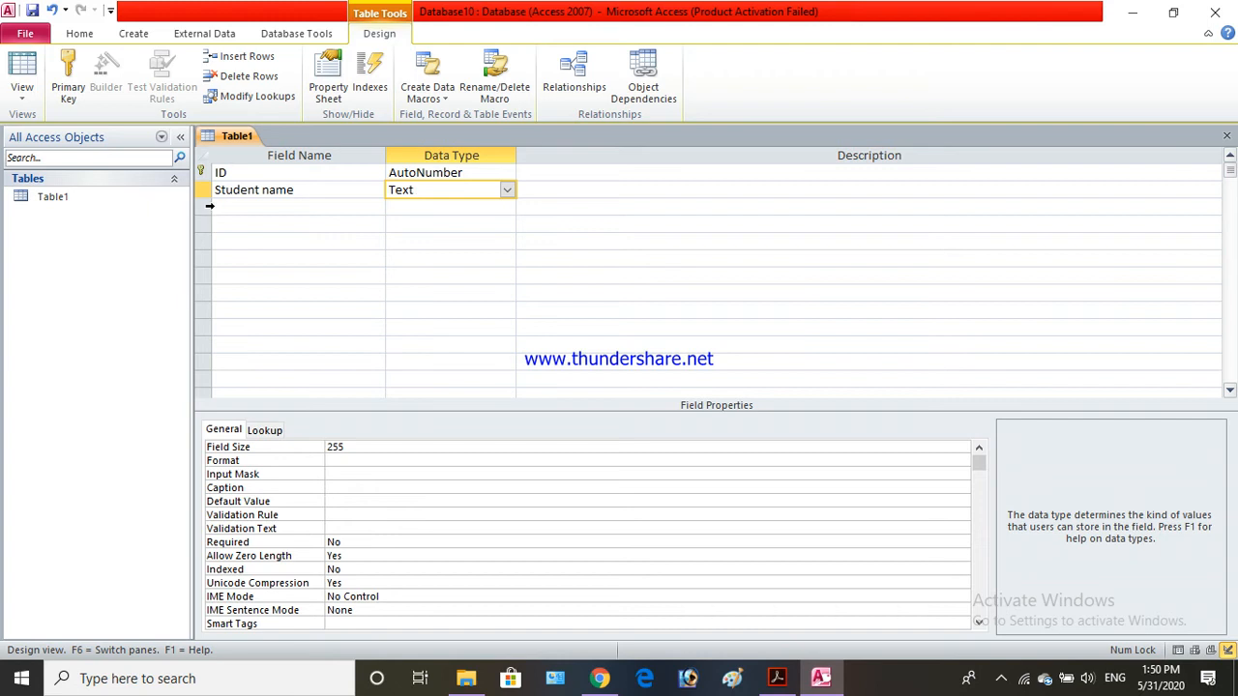
# Add a field called mobile with the Number data type below the Student name field
pyautogui.click(222, 206)
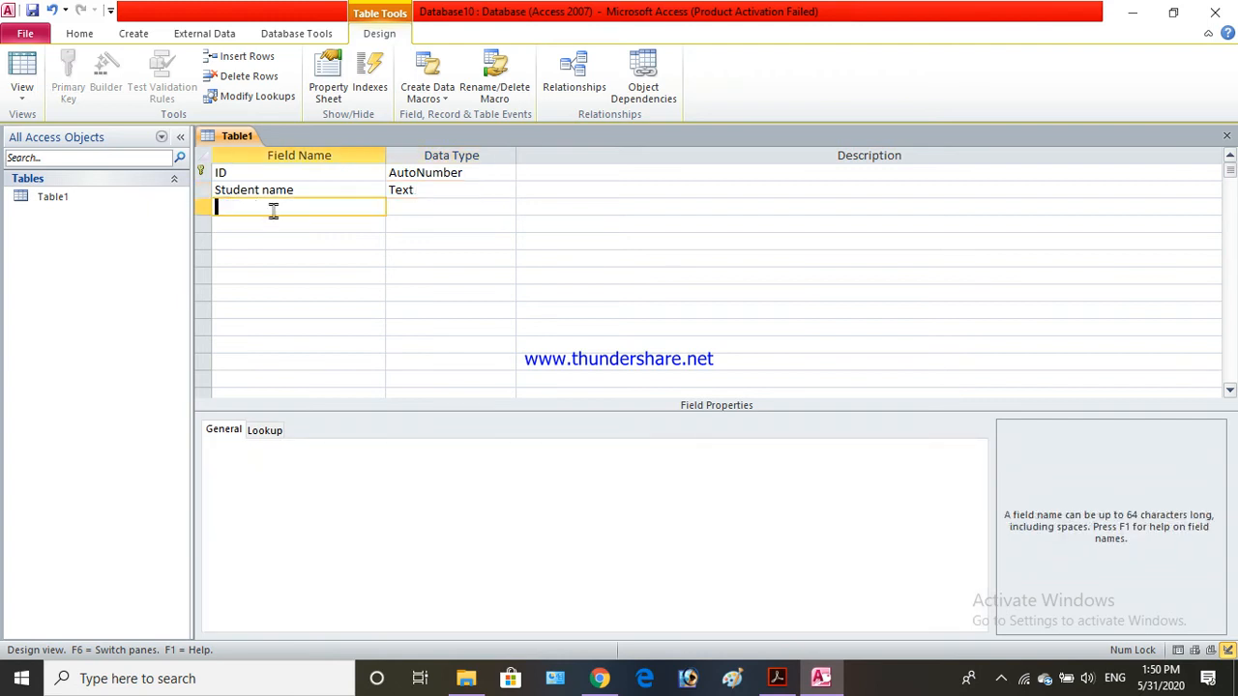
pyautogui.write('mobile')
pyautogui.click(477, 205)
pyautogui.click(509, 209)
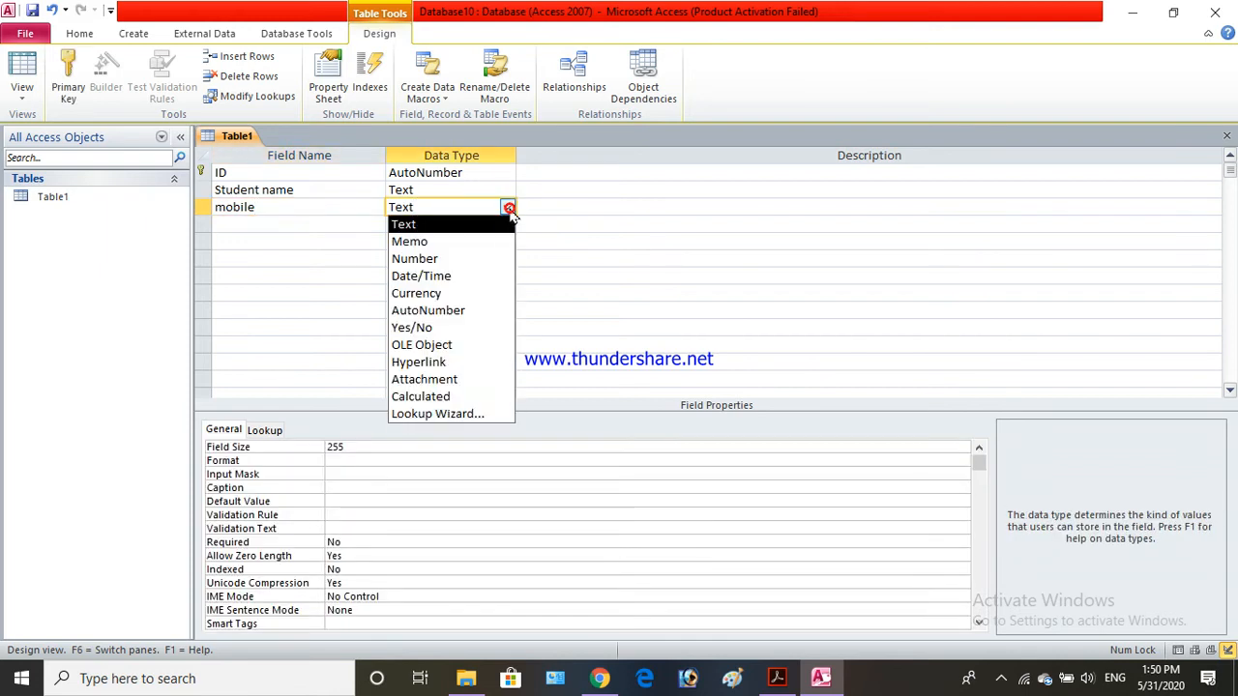
pyautogui.click(451, 258)
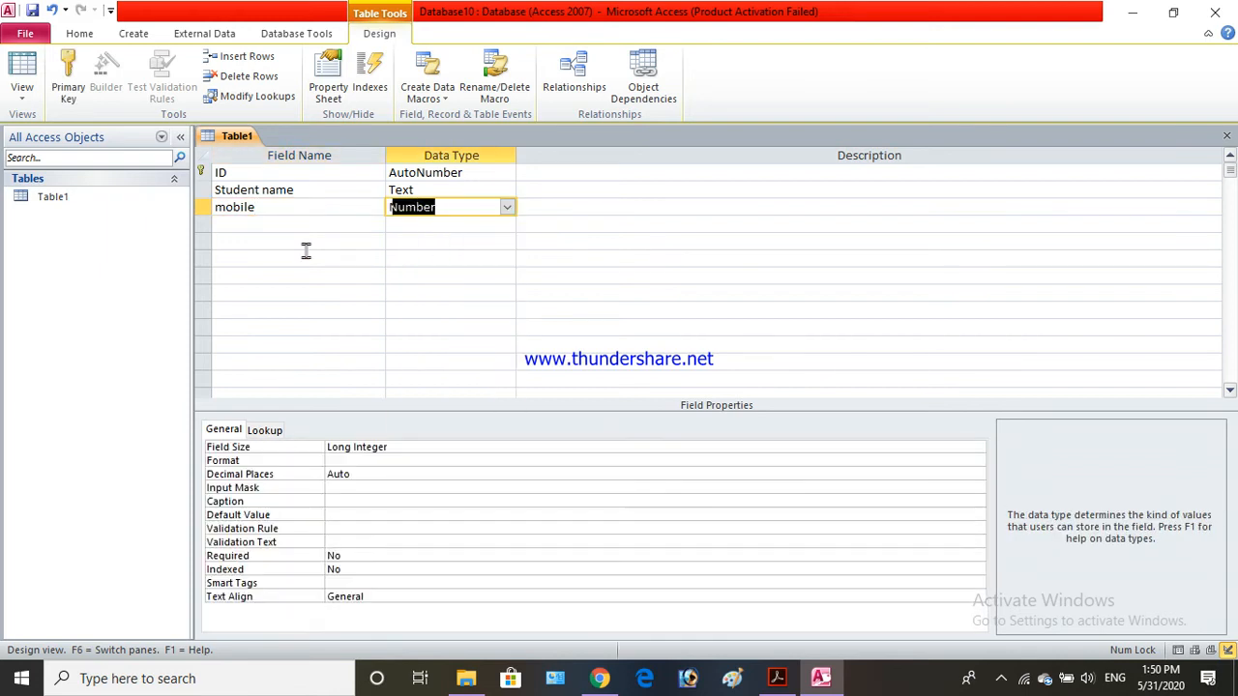
pyautogui.click(305, 249)
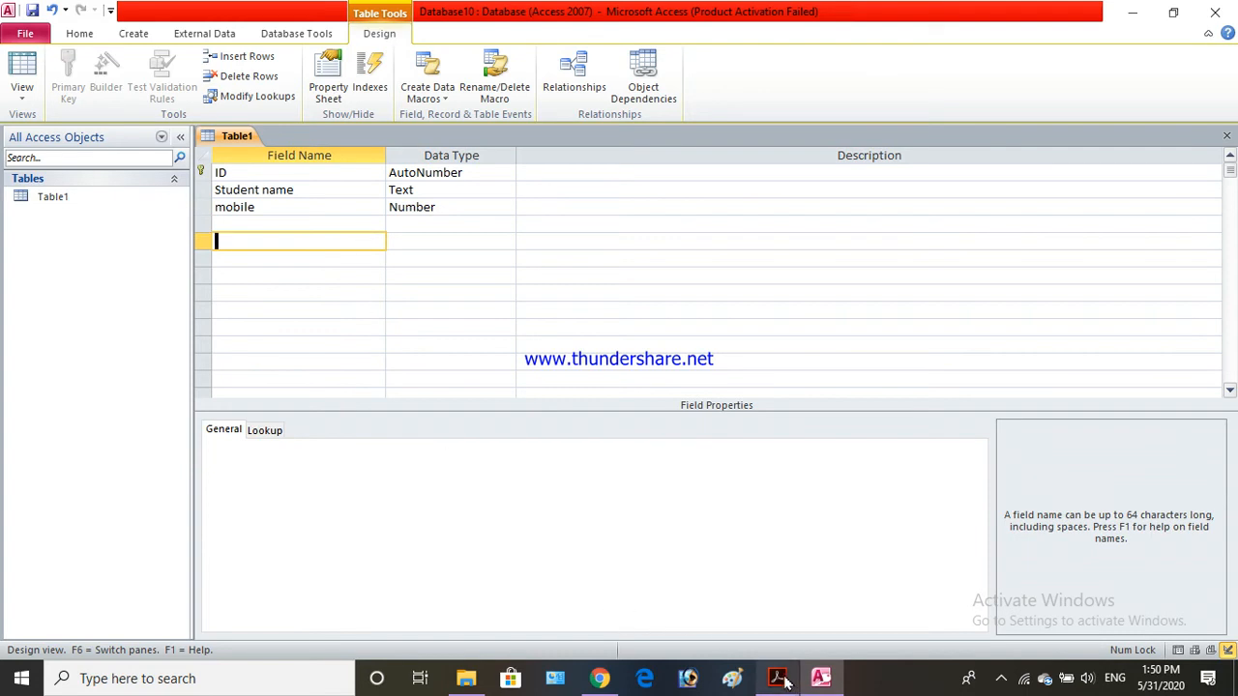
# Switch to Acrobat and read from the Adding a New Field figure through the Deleting a Field steps
pyautogui.click(779, 680)
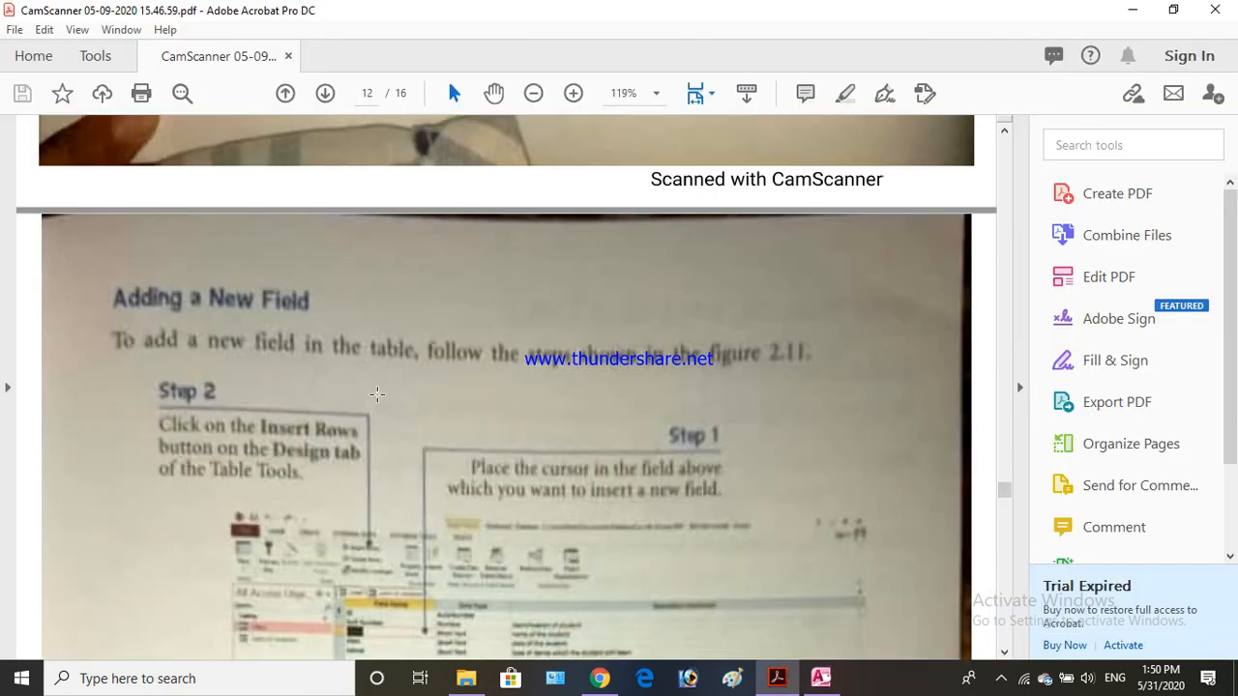
pyautogui.scroll(-3, 393, 378)
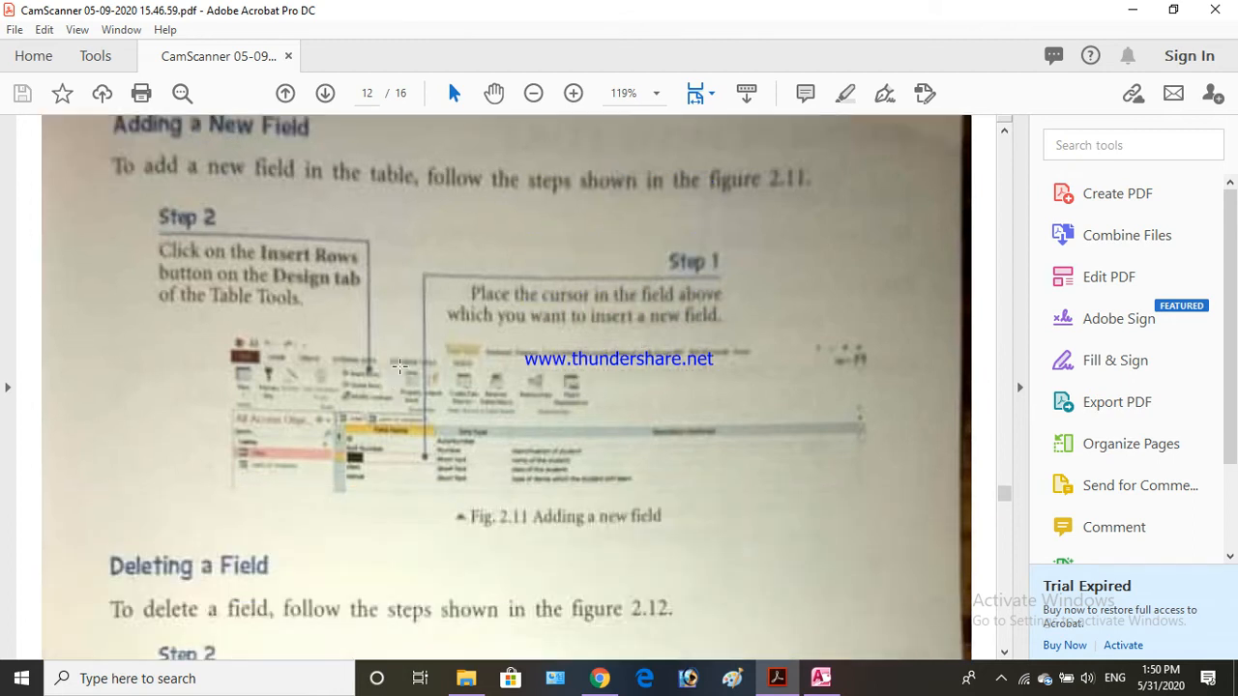
pyautogui.scroll(-4, 399, 365)
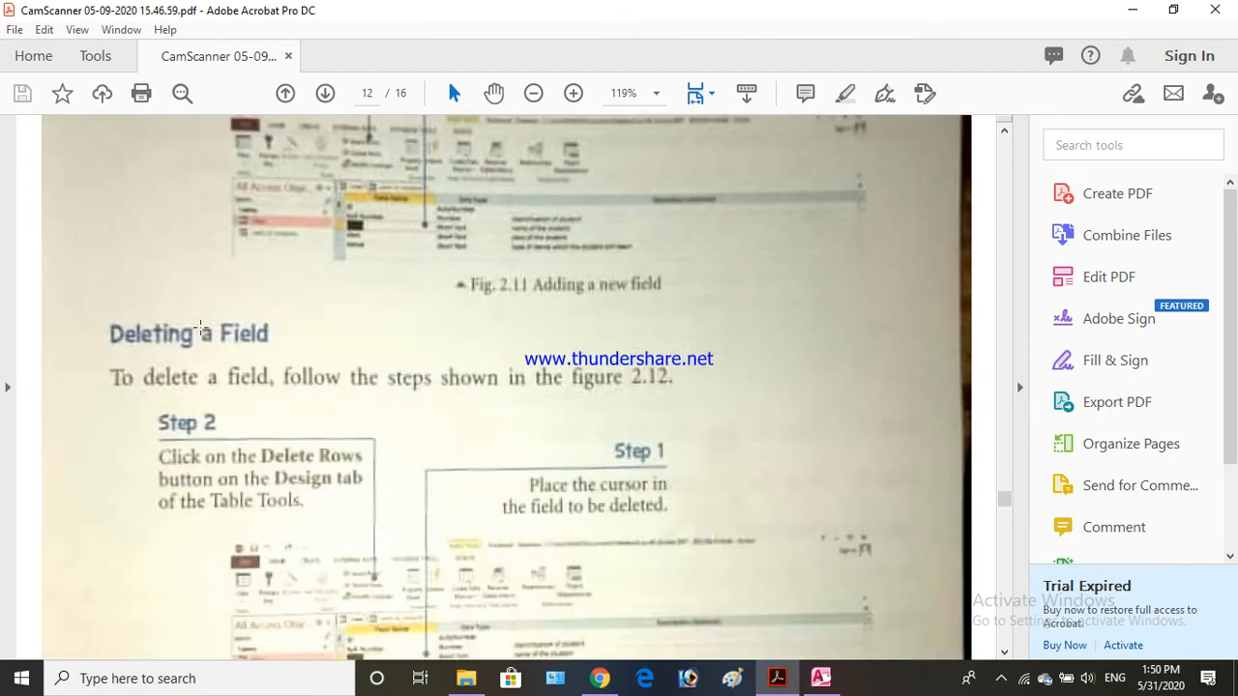
pyautogui.scroll(-2, 425, 431)
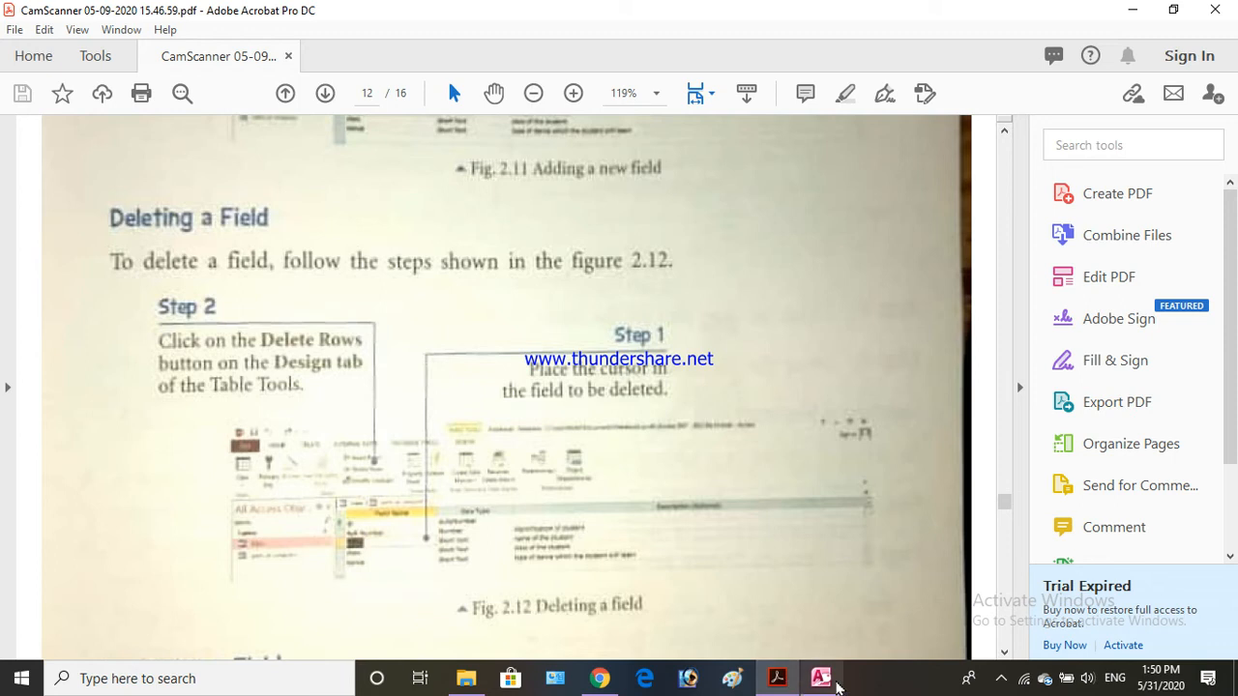
# Switch to Access and display Table1 in Datasheet View to check its columns
pyautogui.click(820, 679)
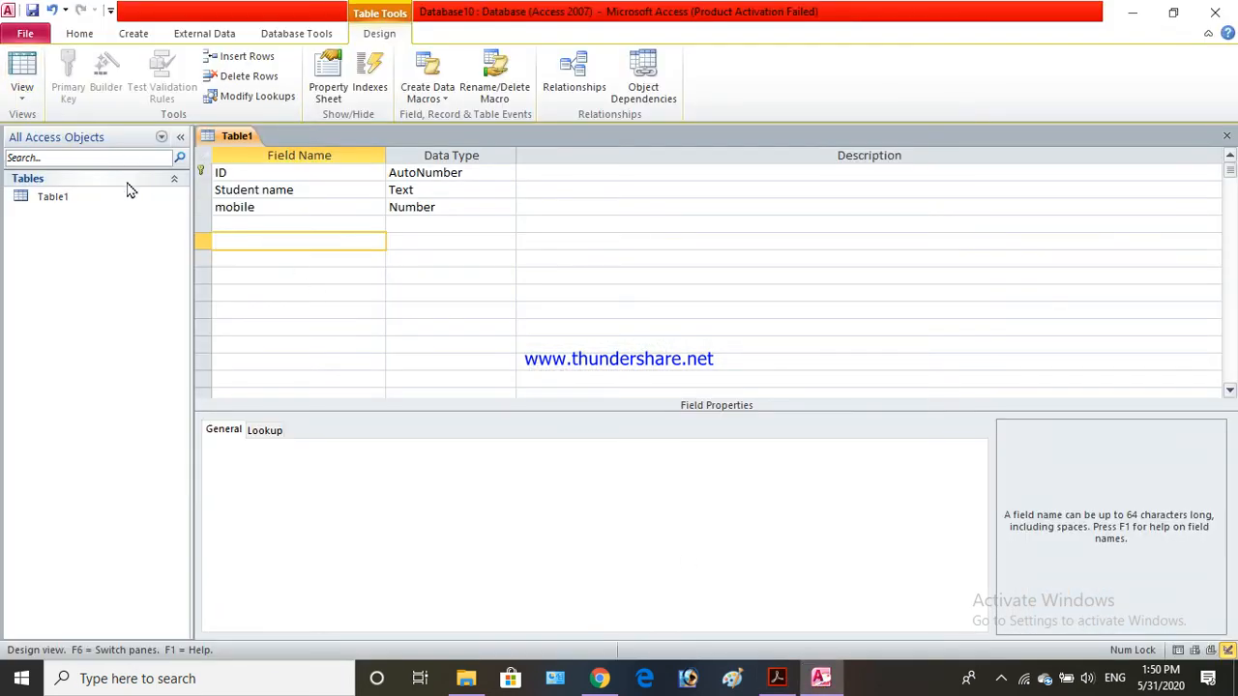
pyautogui.click(22, 91)
pyautogui.click(65, 130)
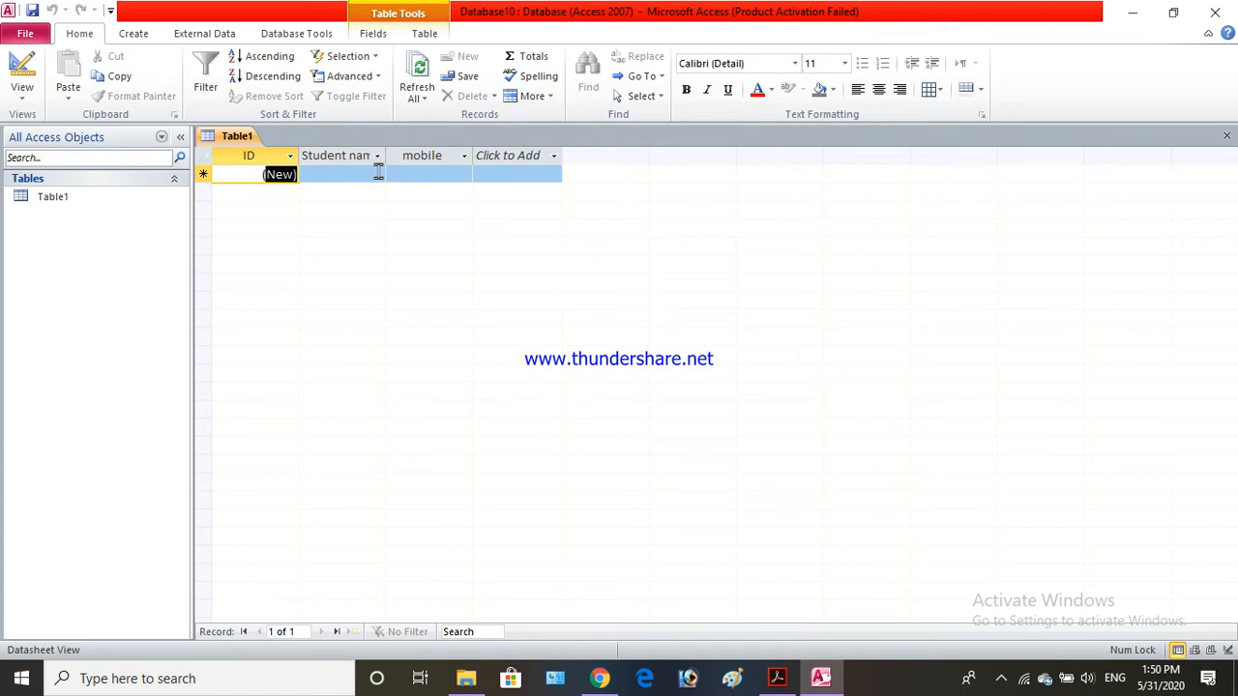
# Return Table1 to Design View and delete the mobile field's row
pyautogui.click(21, 89)
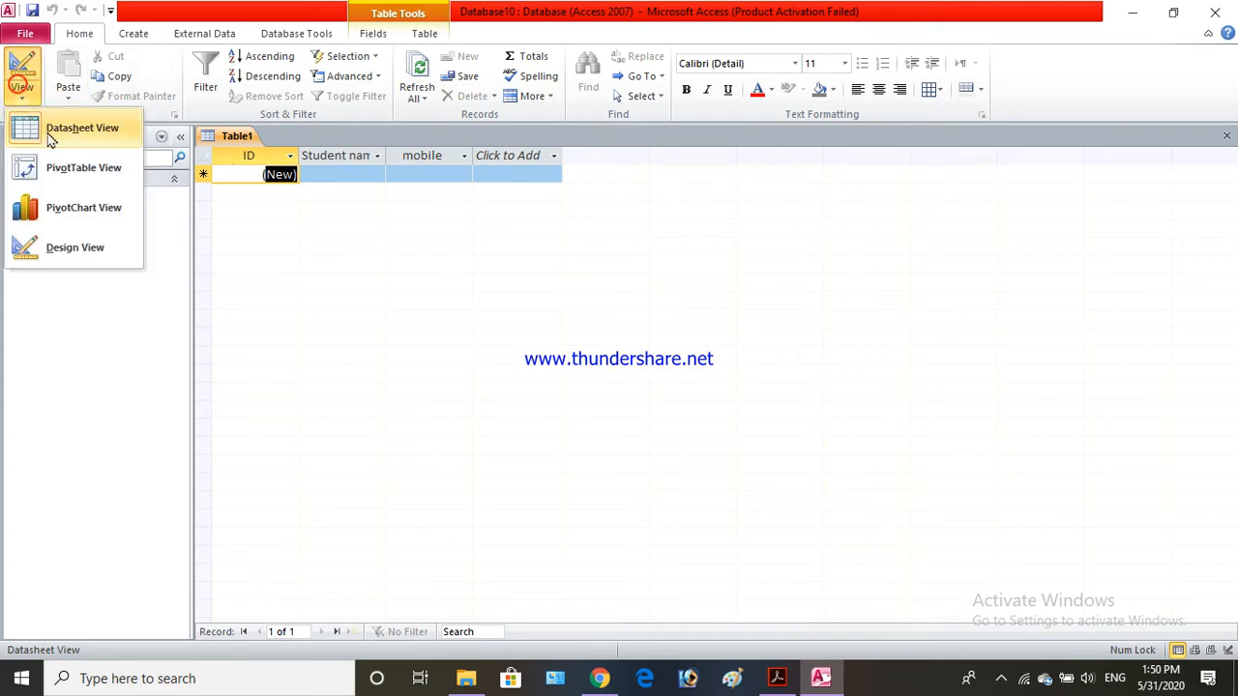
pyautogui.click(79, 249)
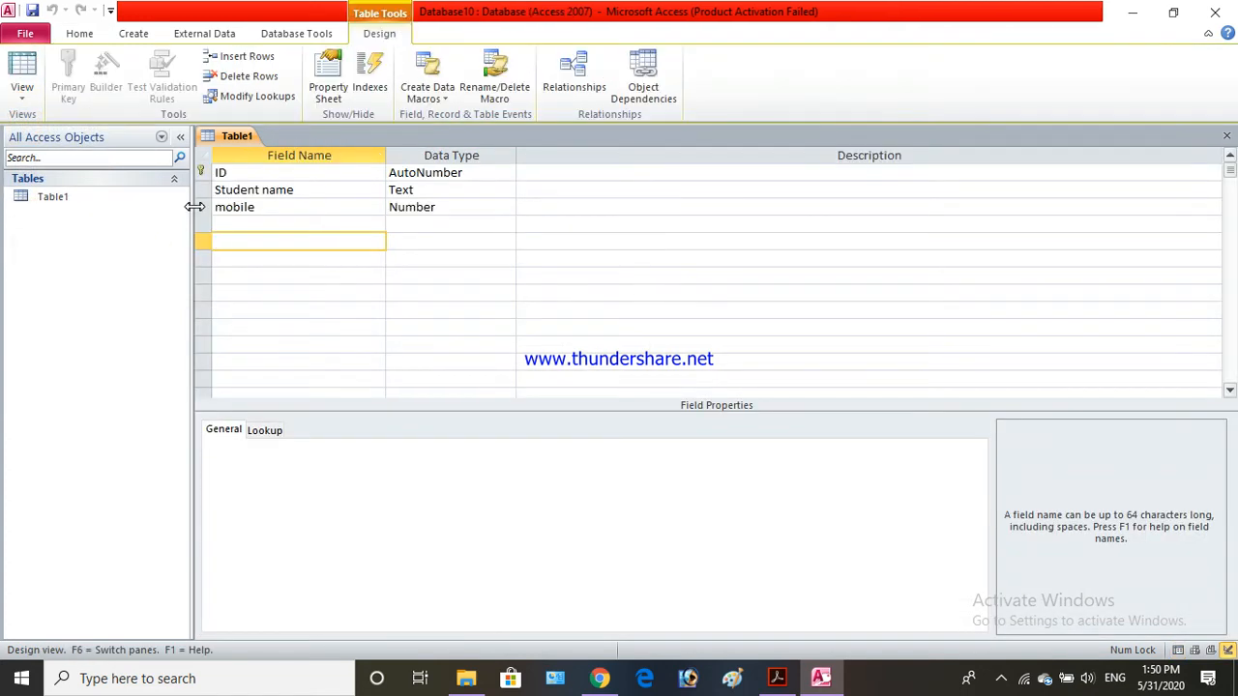
pyautogui.click(194, 207)
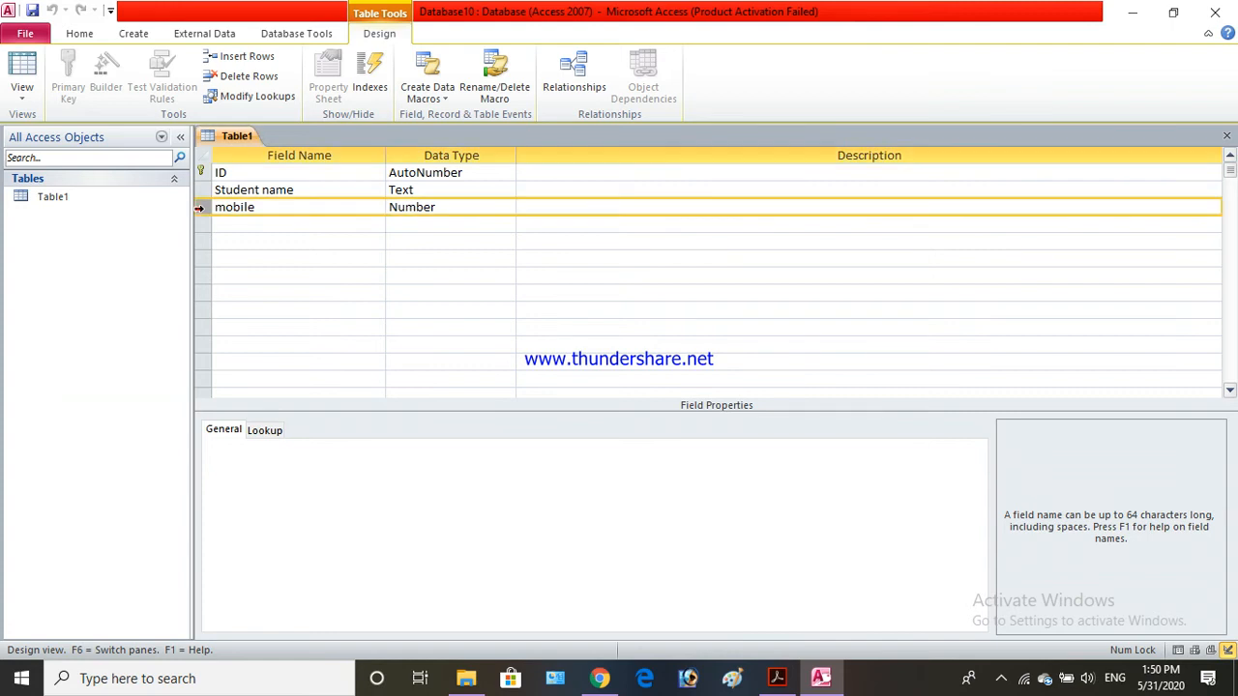
pyautogui.click(198, 207)
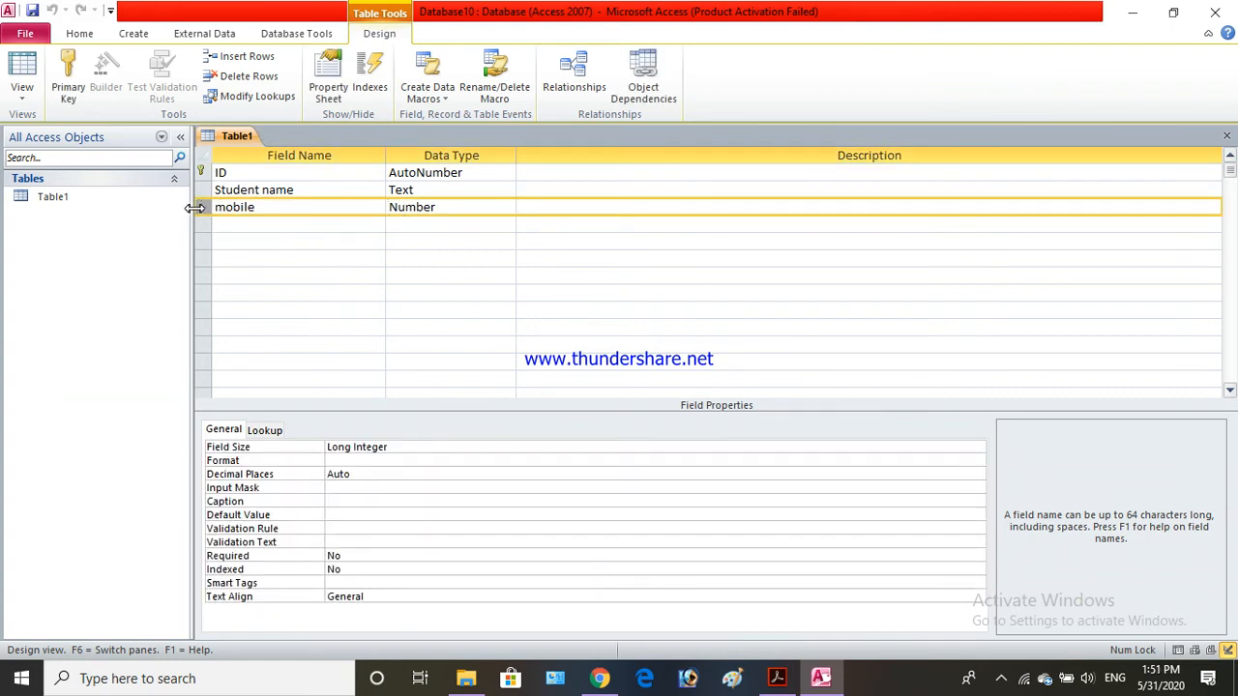
pyautogui.rightClick(202, 208)
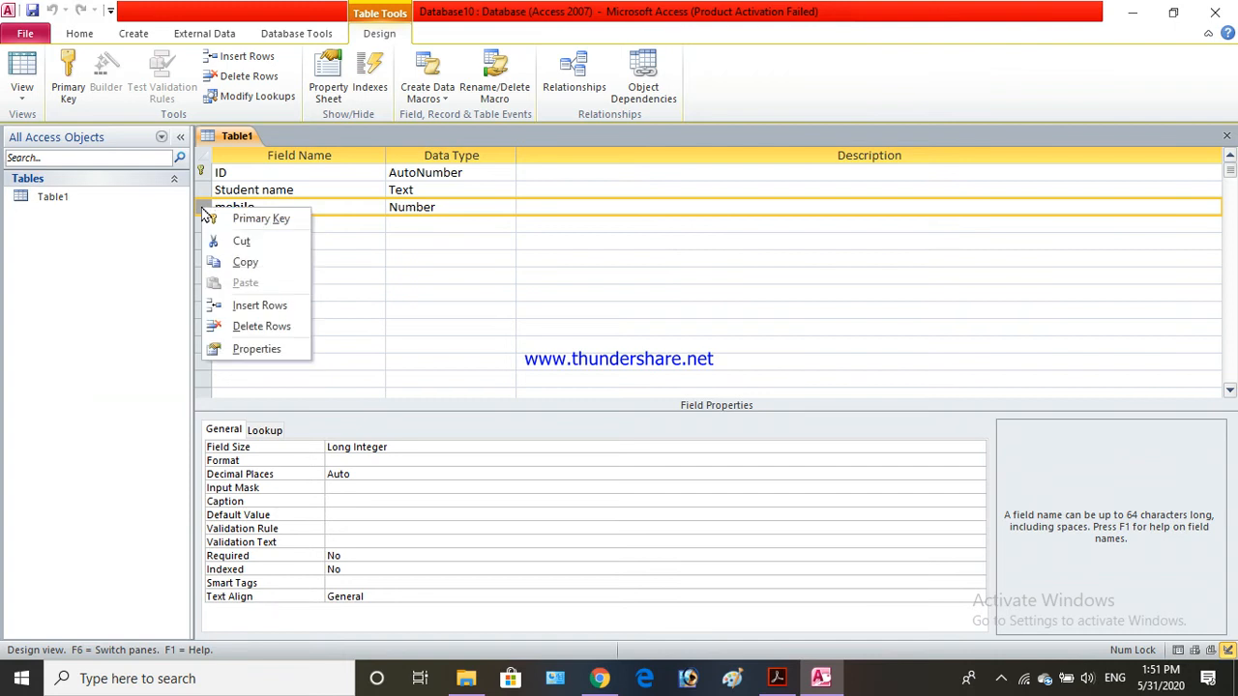
pyautogui.click(261, 328)
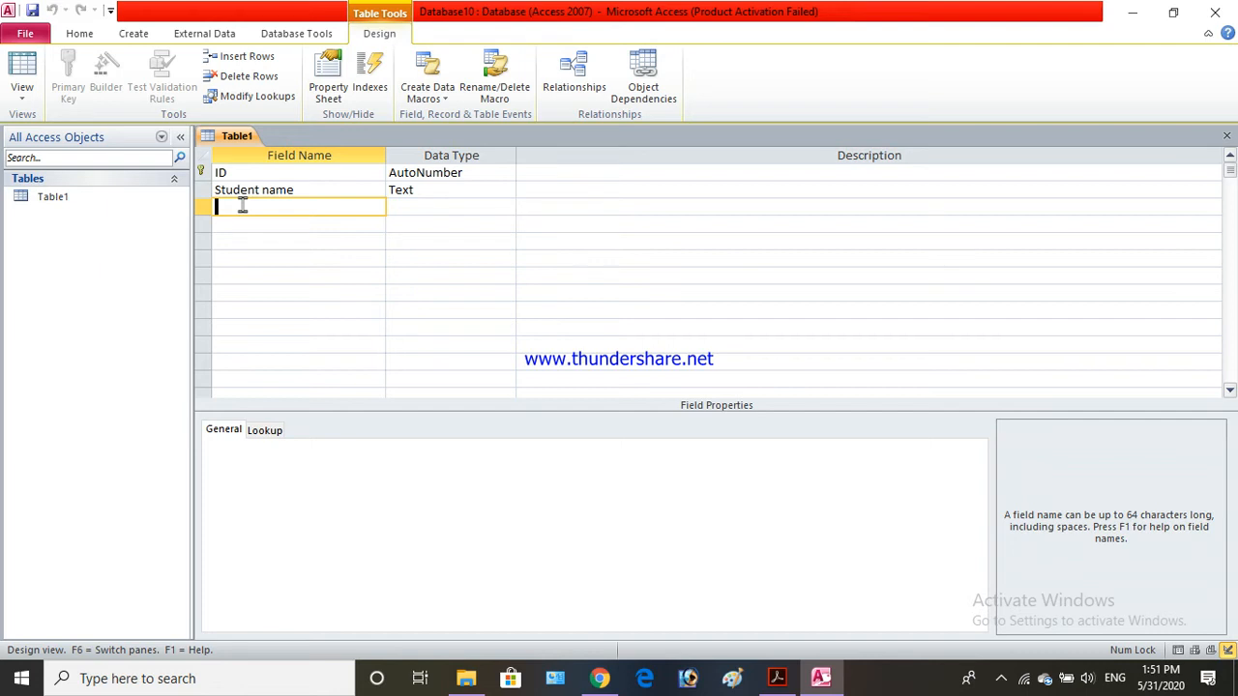
# Check Table1 in Datasheet View, and switch to Acrobat to read the Renaming a Field section
pyautogui.click(22, 89)
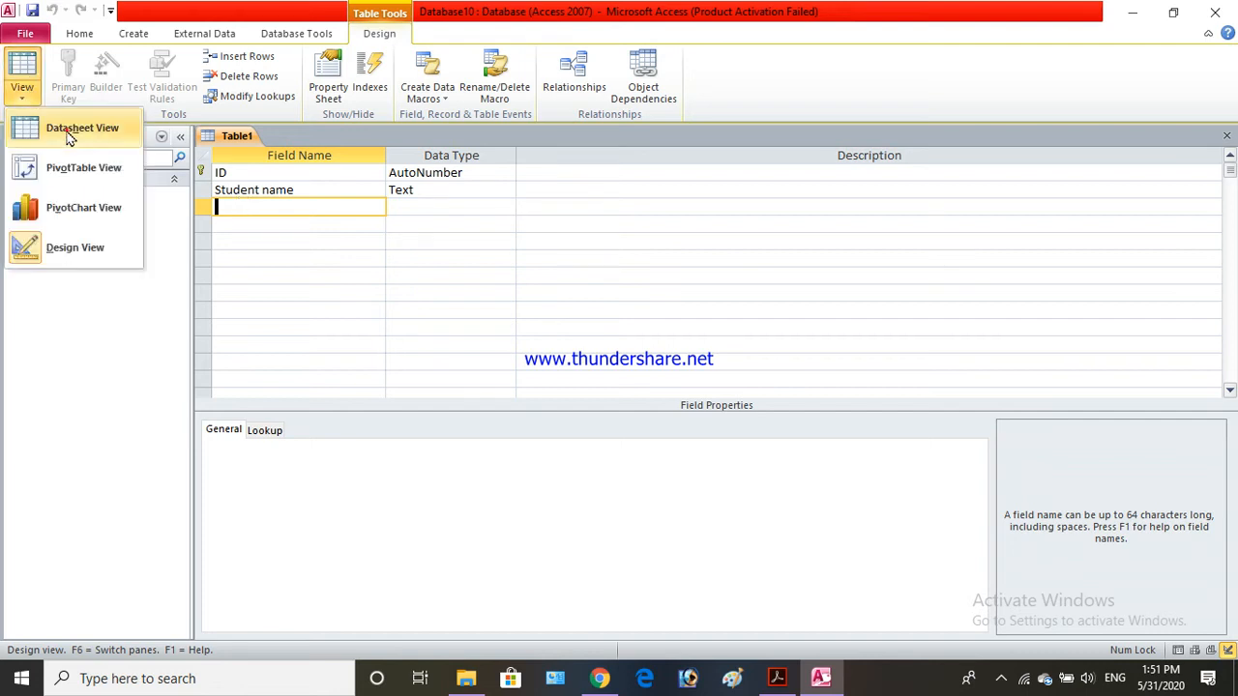
pyautogui.click(68, 135)
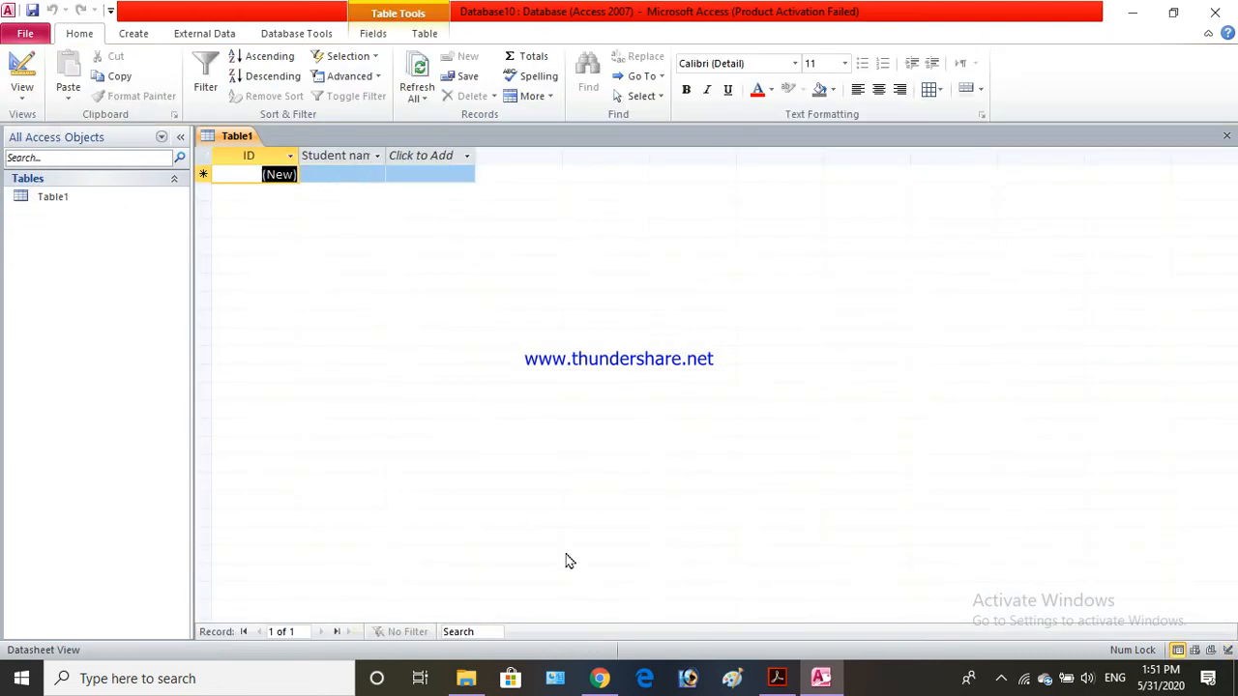
pyautogui.click(776, 678)
pyautogui.scroll(-5, 465, 406)
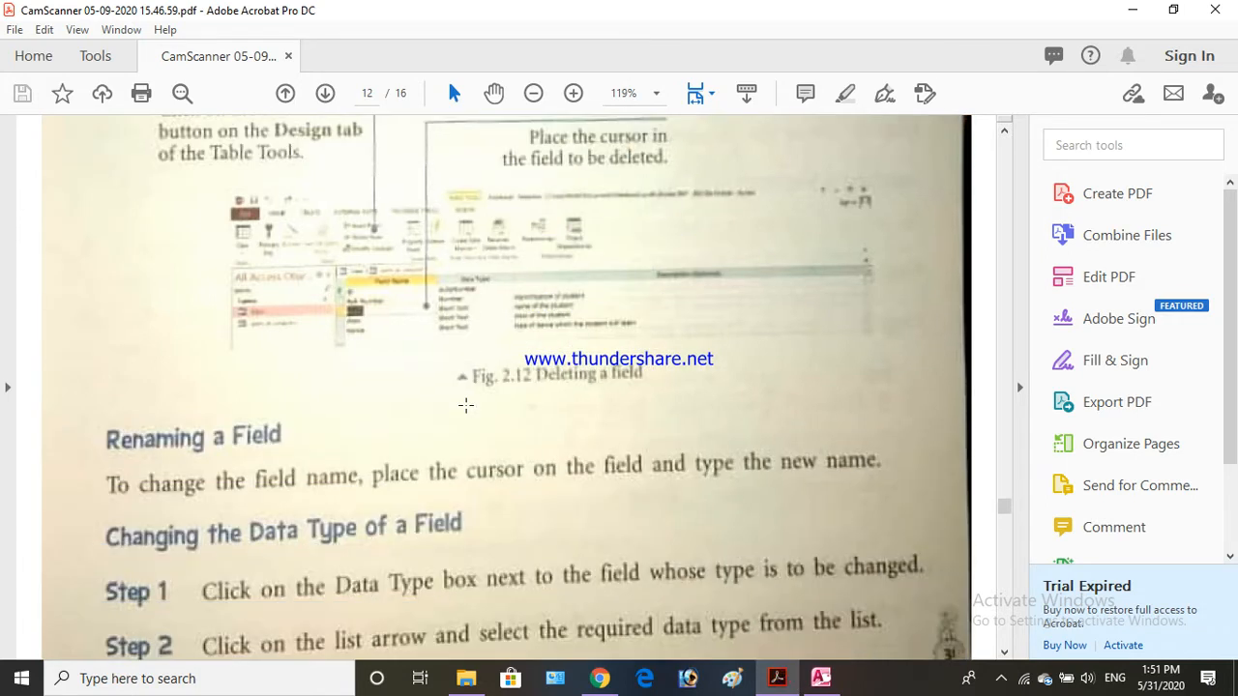
pyautogui.scroll(-1, 465, 406)
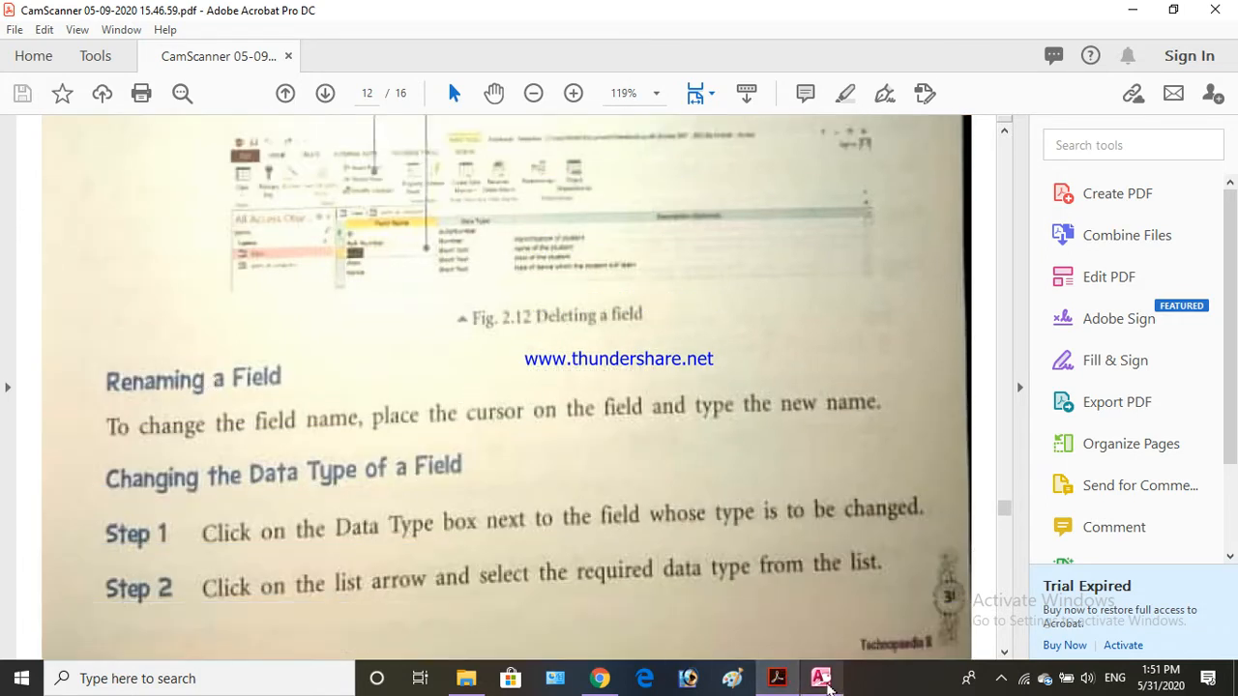
# Switch to Access and rename the Student name field as employee name in Table1's Design View
pyautogui.click(820, 678)
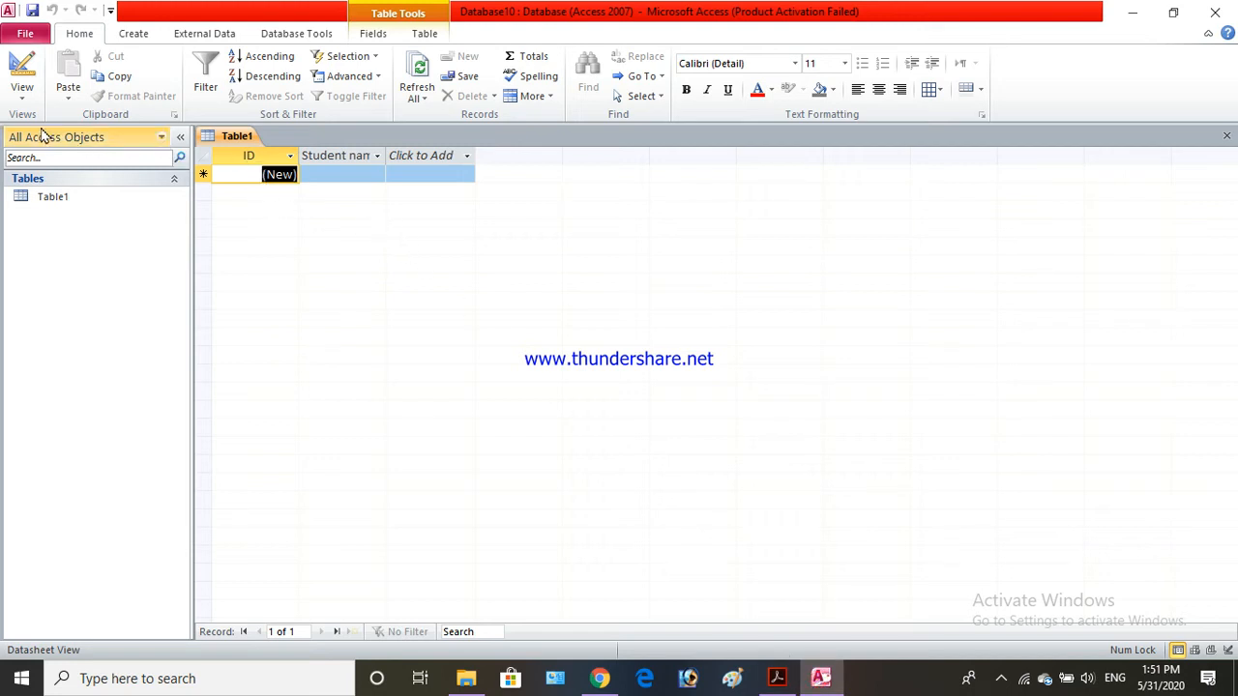
pyautogui.click(21, 90)
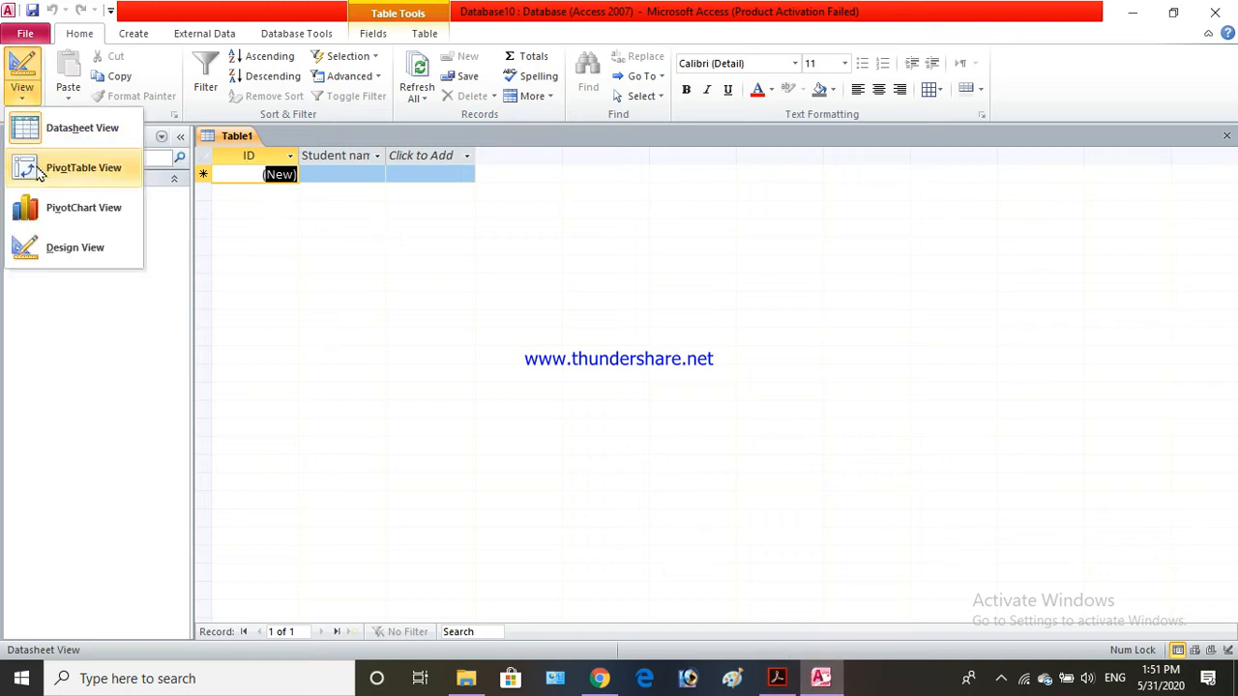
pyautogui.click(76, 250)
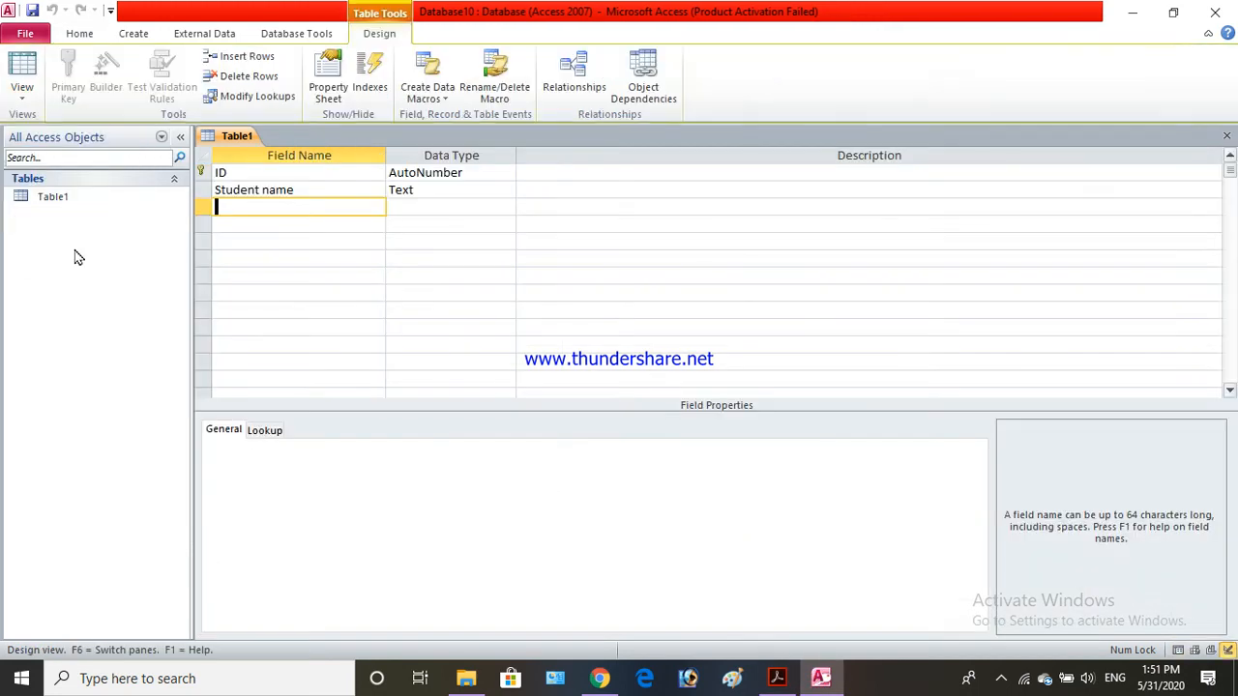
pyautogui.click(301, 192)
pyautogui.moveTo(301, 189); pyautogui.dragTo(211, 189)
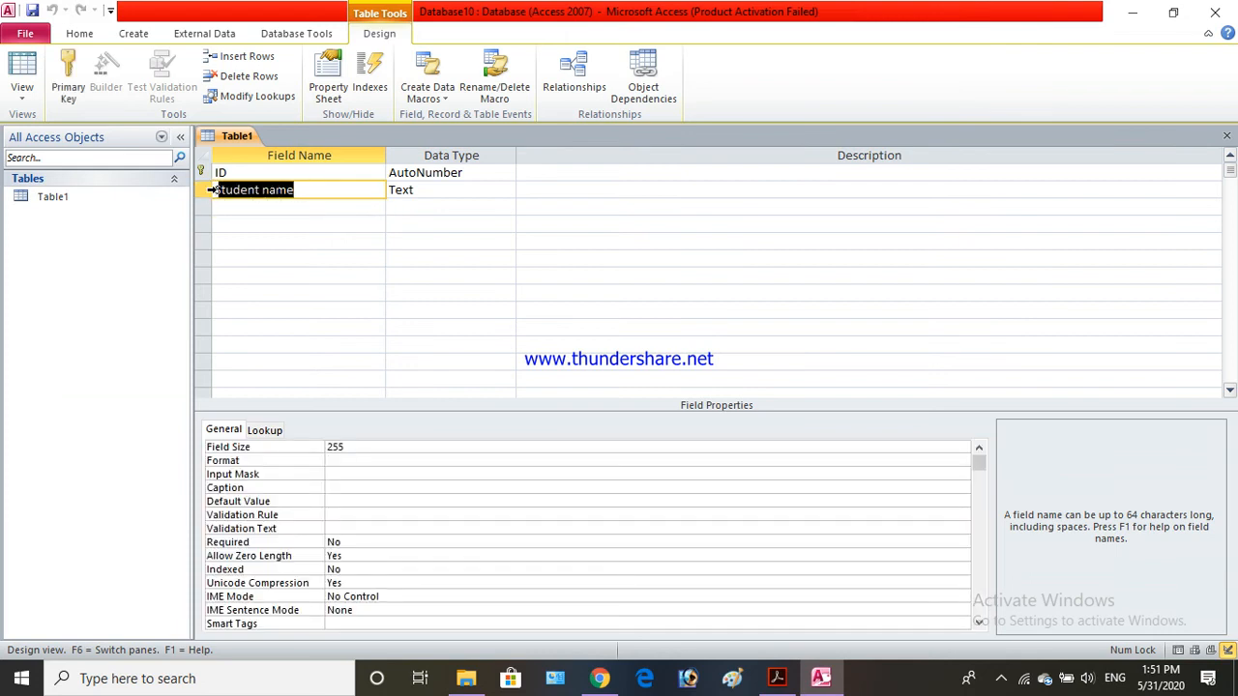
pyautogui.press('BackSpace')
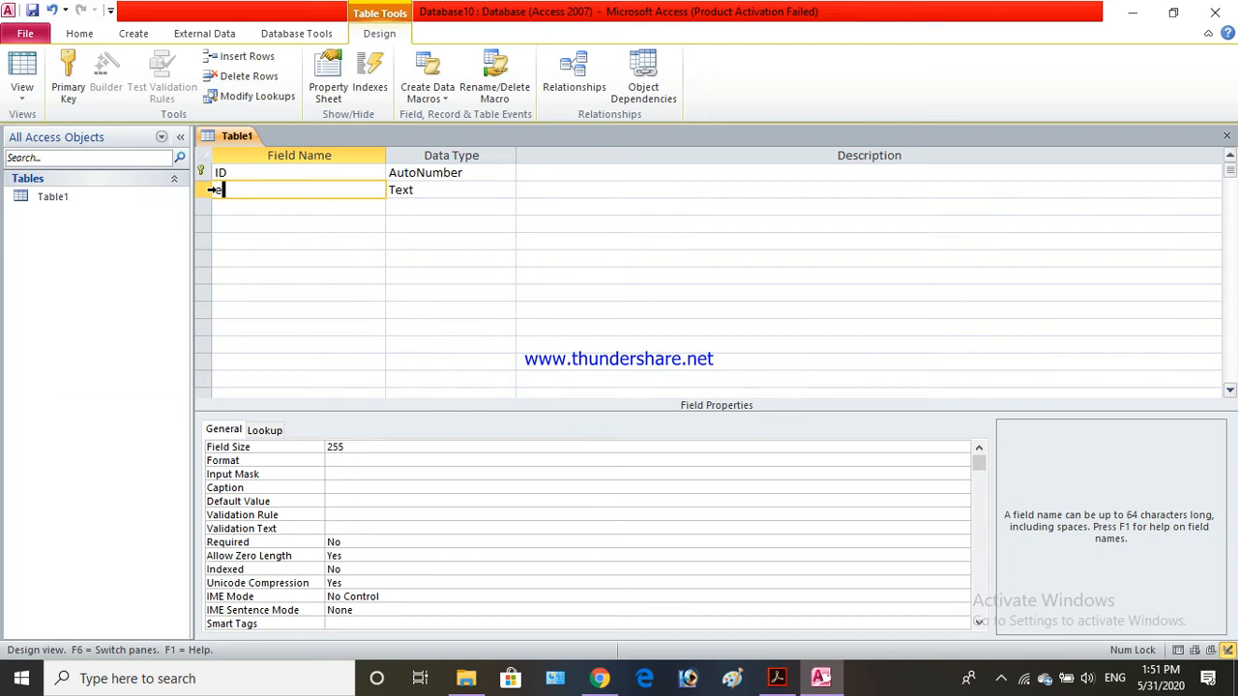
pyautogui.write('employee name')
pyautogui.click(319, 240)
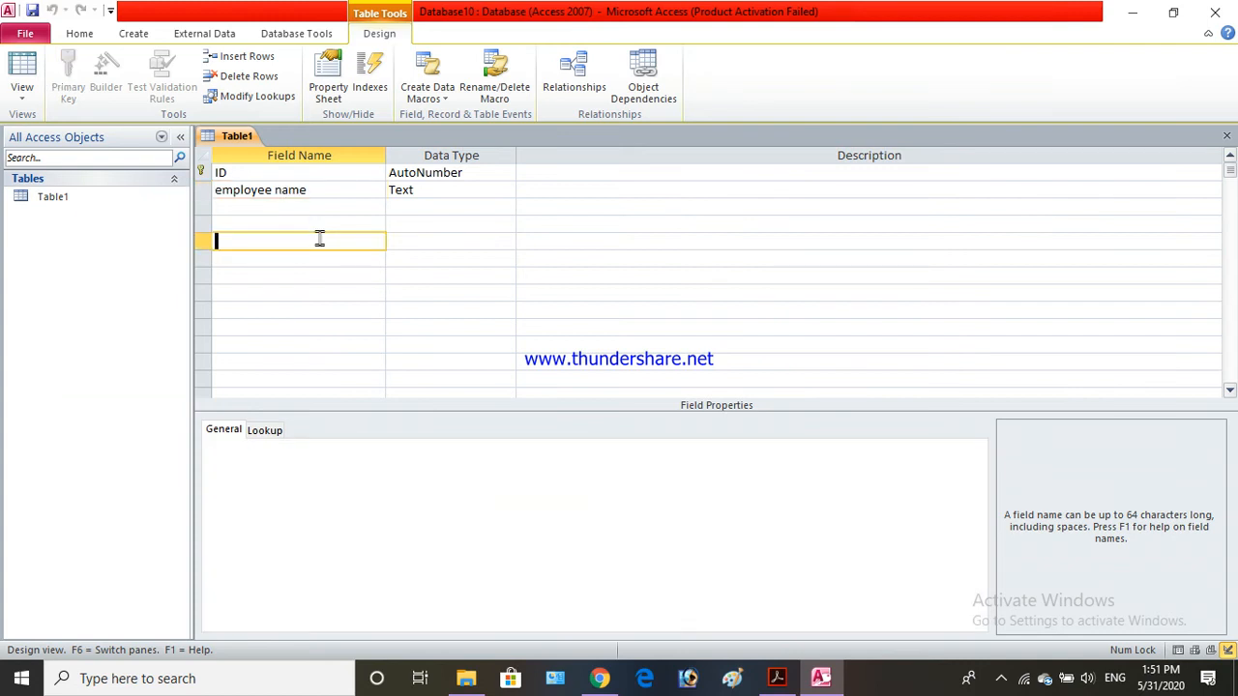
# Display Table1 in Datasheet View and examine the renamed employee name column
pyautogui.click(21, 91)
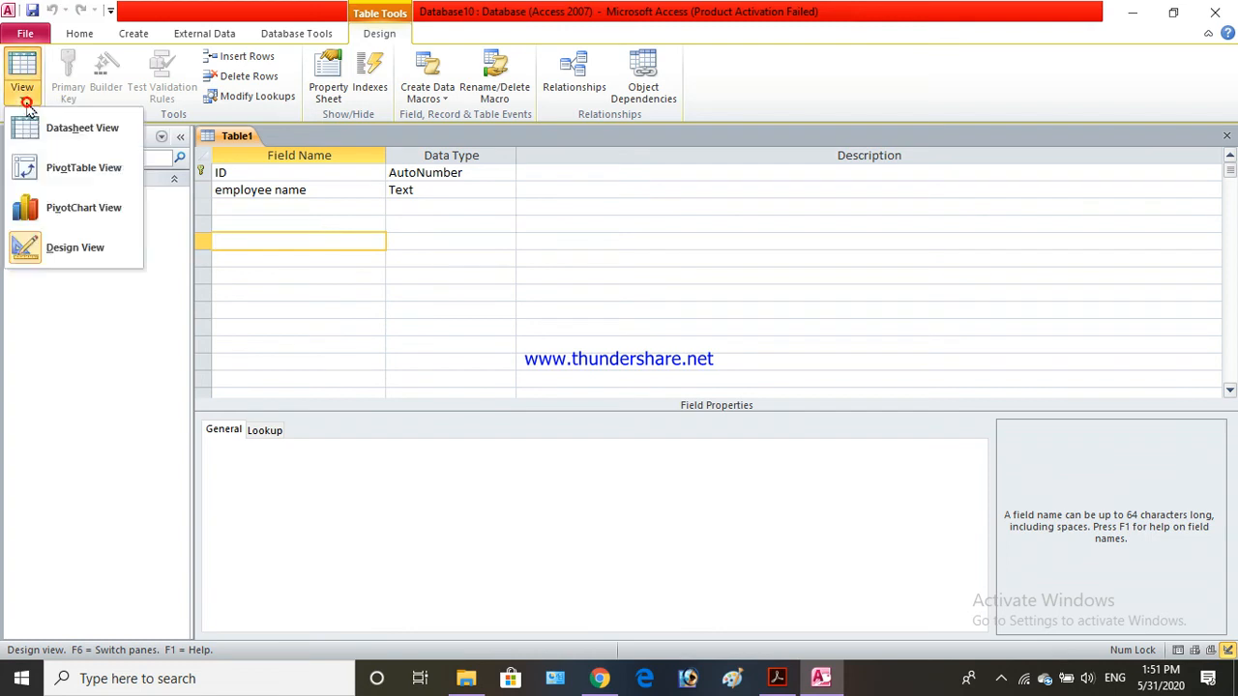
pyautogui.click(68, 132)
pyautogui.click(343, 174)
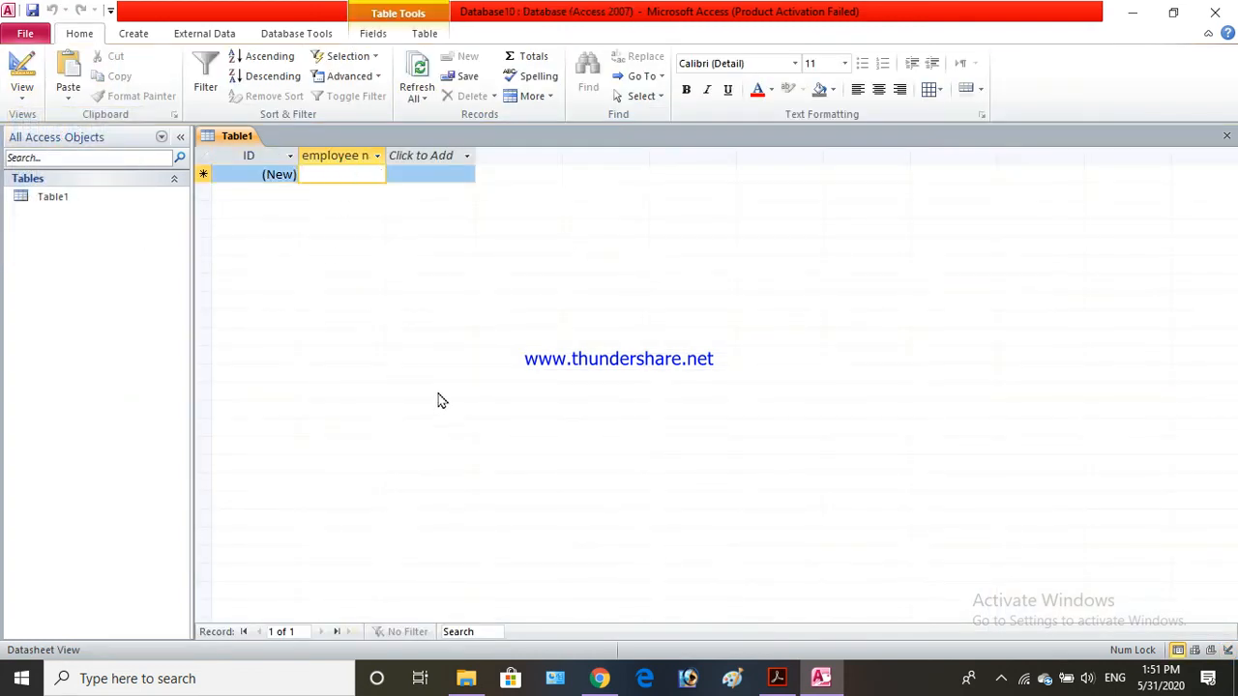
# Switch to Acrobat and read the Changing the Data Type of a Field steps
pyautogui.click(777, 677)
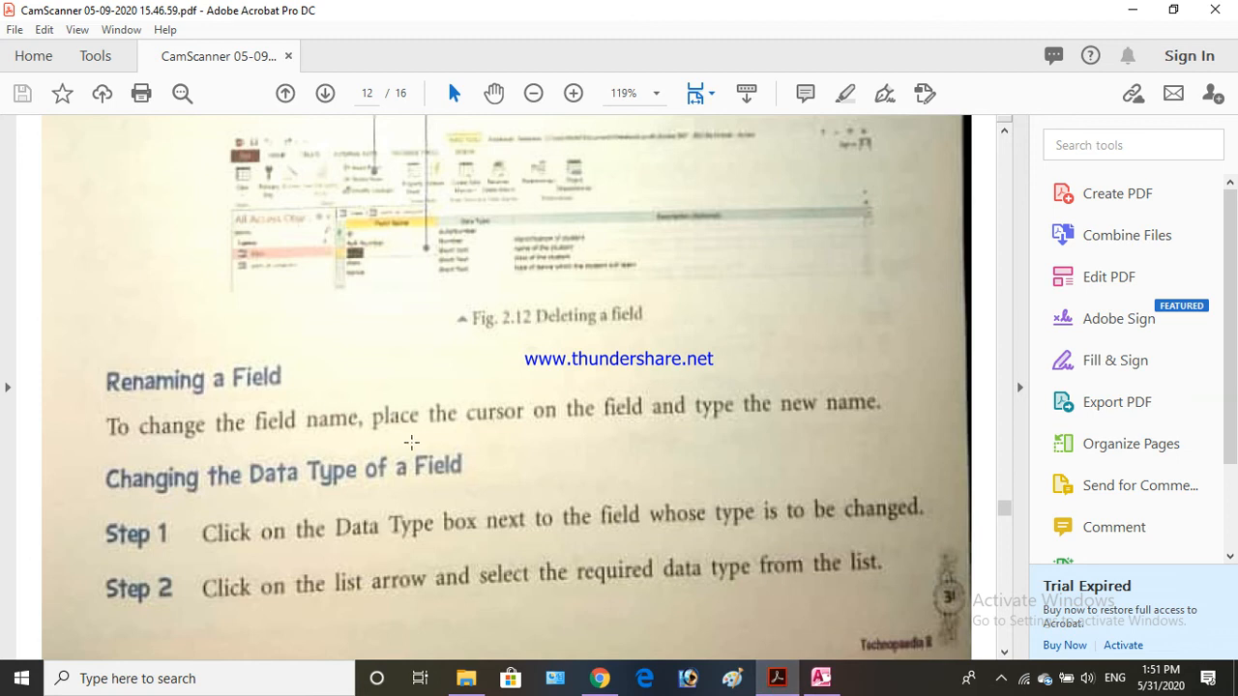
pyautogui.scroll(-1, 410, 442)
pyautogui.scroll(-1, 411, 442)
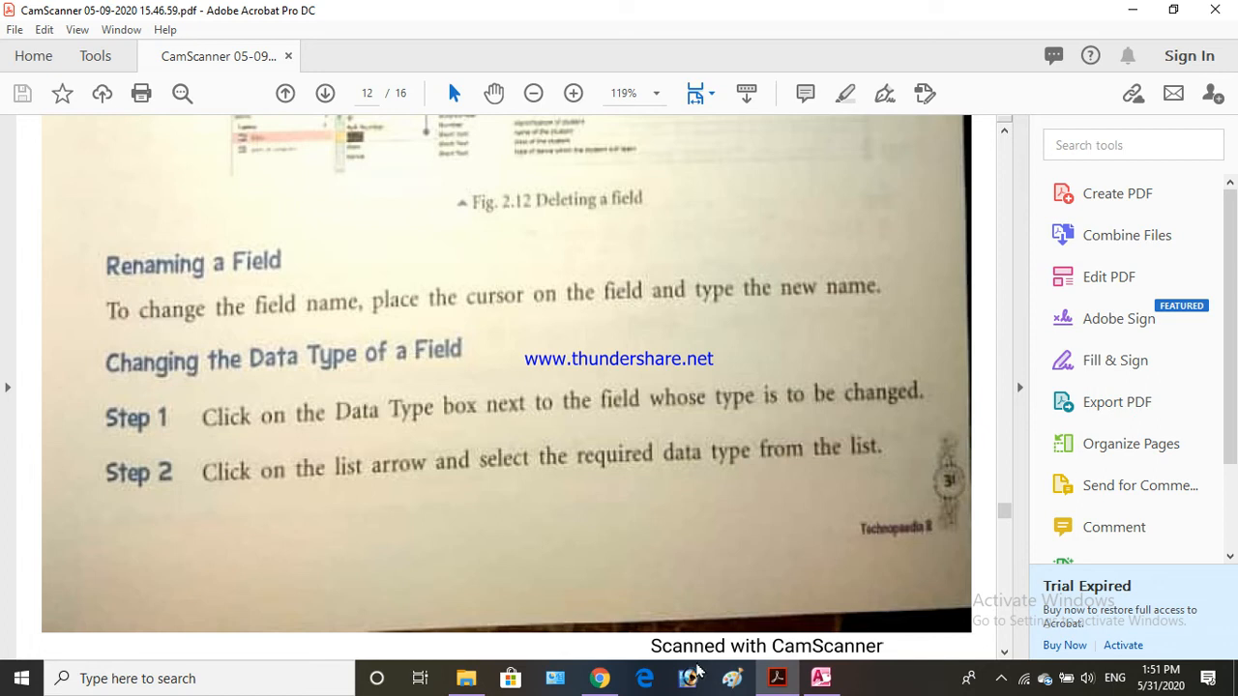
# Switch to Access and change the employee name field's data type to Memo in Table1's Design View
pyautogui.click(820, 678)
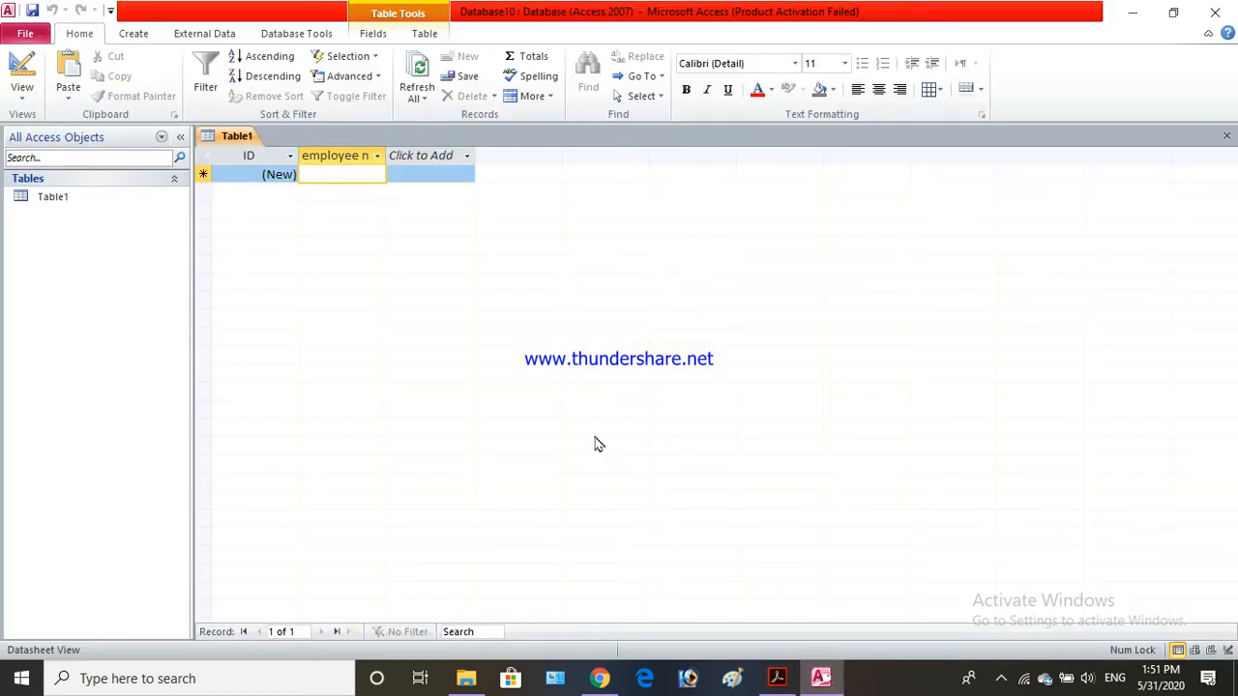
pyautogui.click(21, 89)
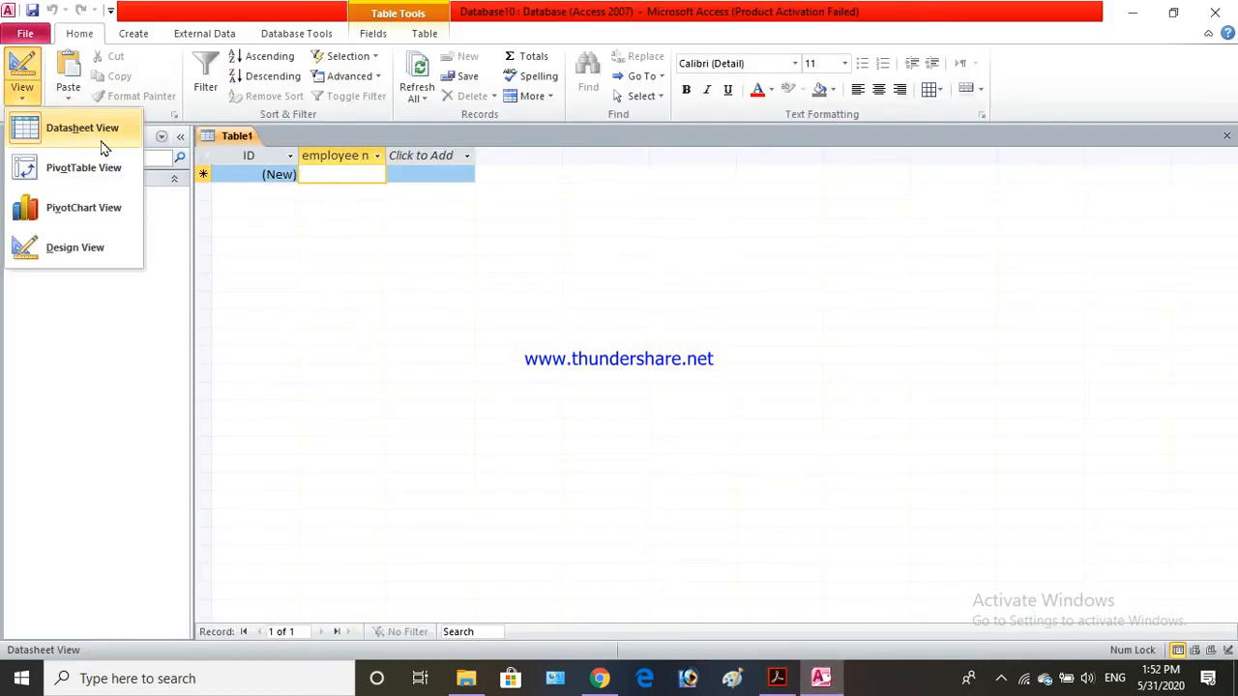
pyautogui.click(94, 252)
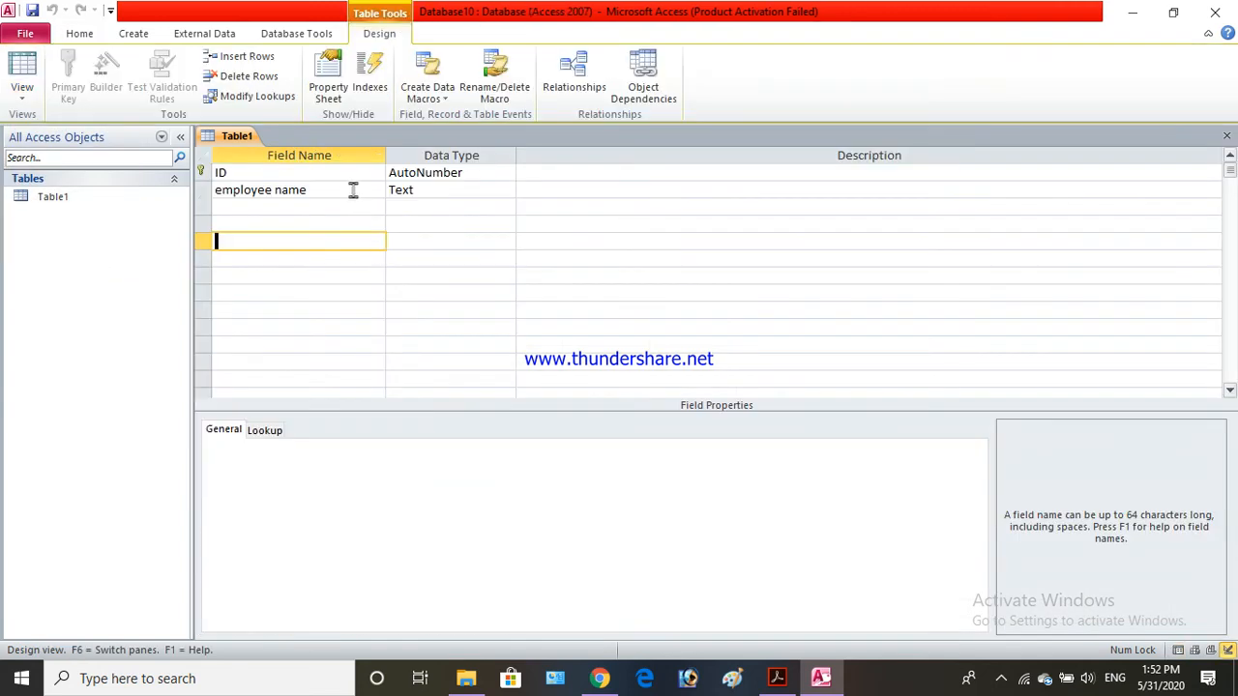
pyautogui.click(353, 192)
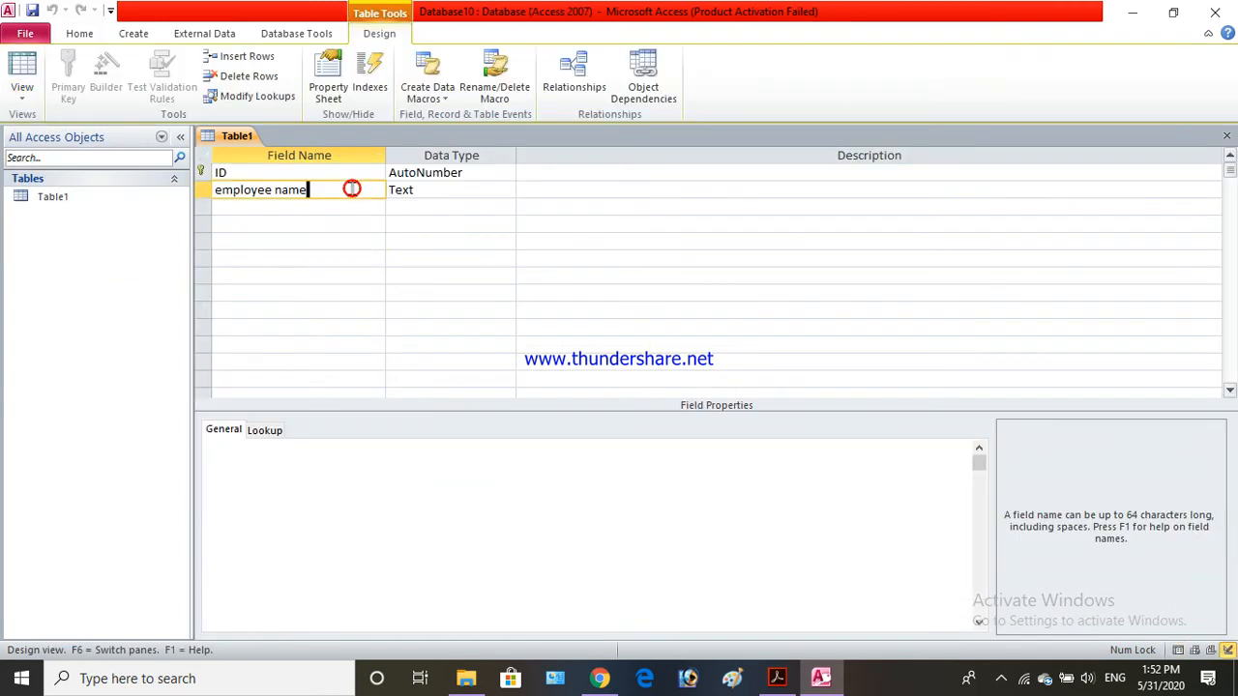
pyautogui.click(429, 189)
pyautogui.click(506, 190)
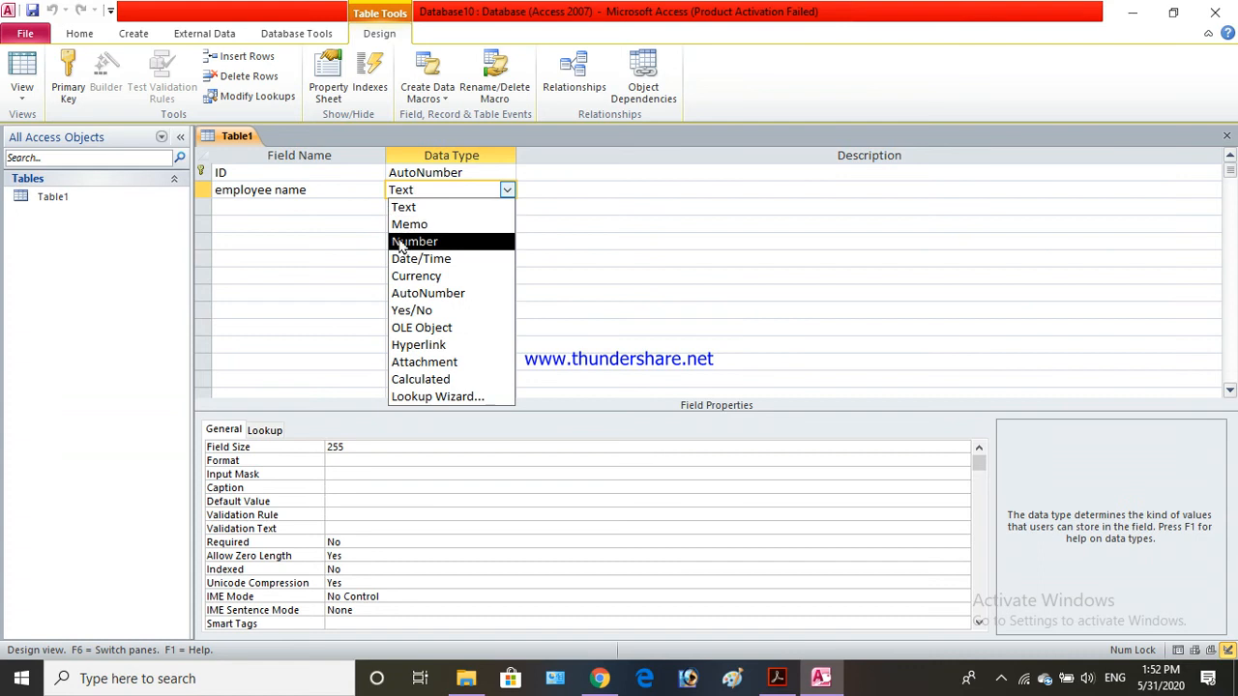
pyautogui.click(423, 225)
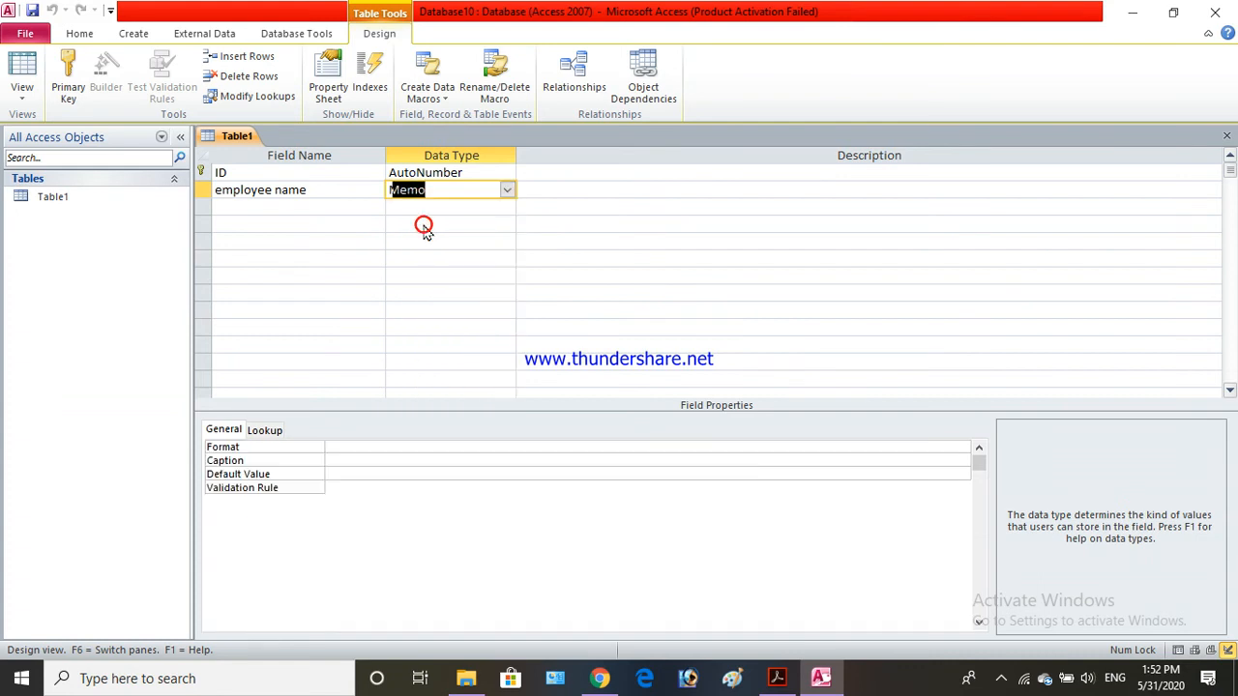
pyautogui.click(423, 223)
pyautogui.click(484, 192)
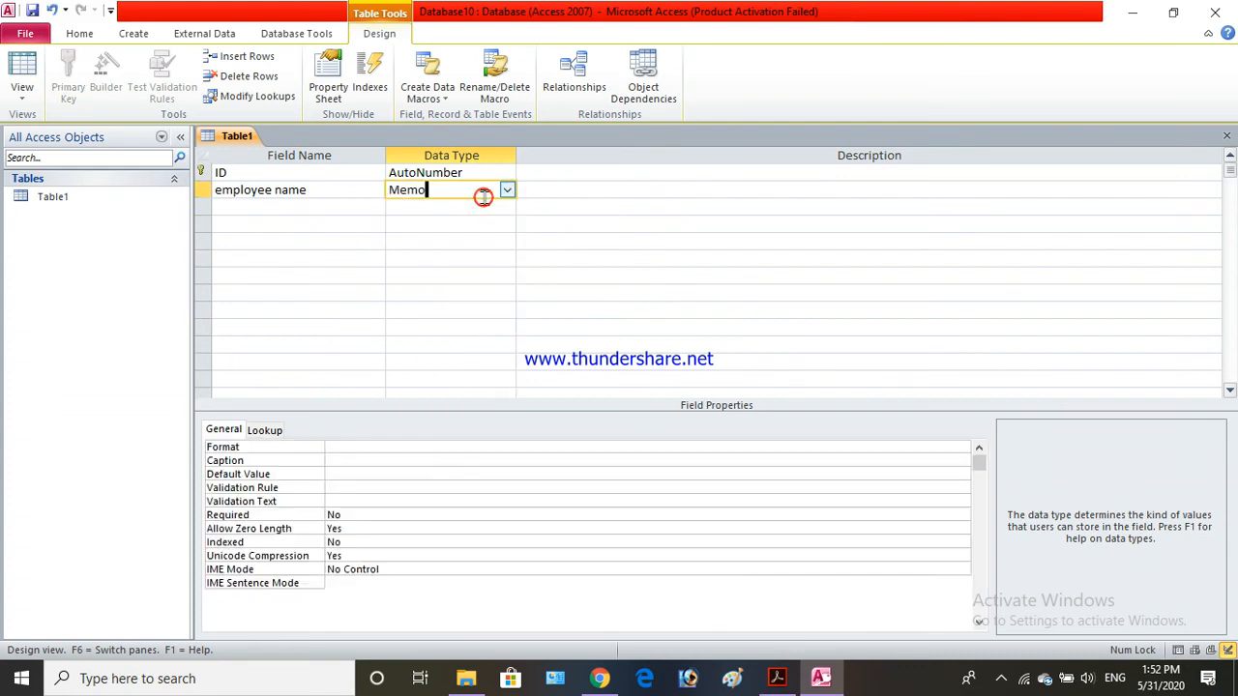
pyautogui.click(512, 193)
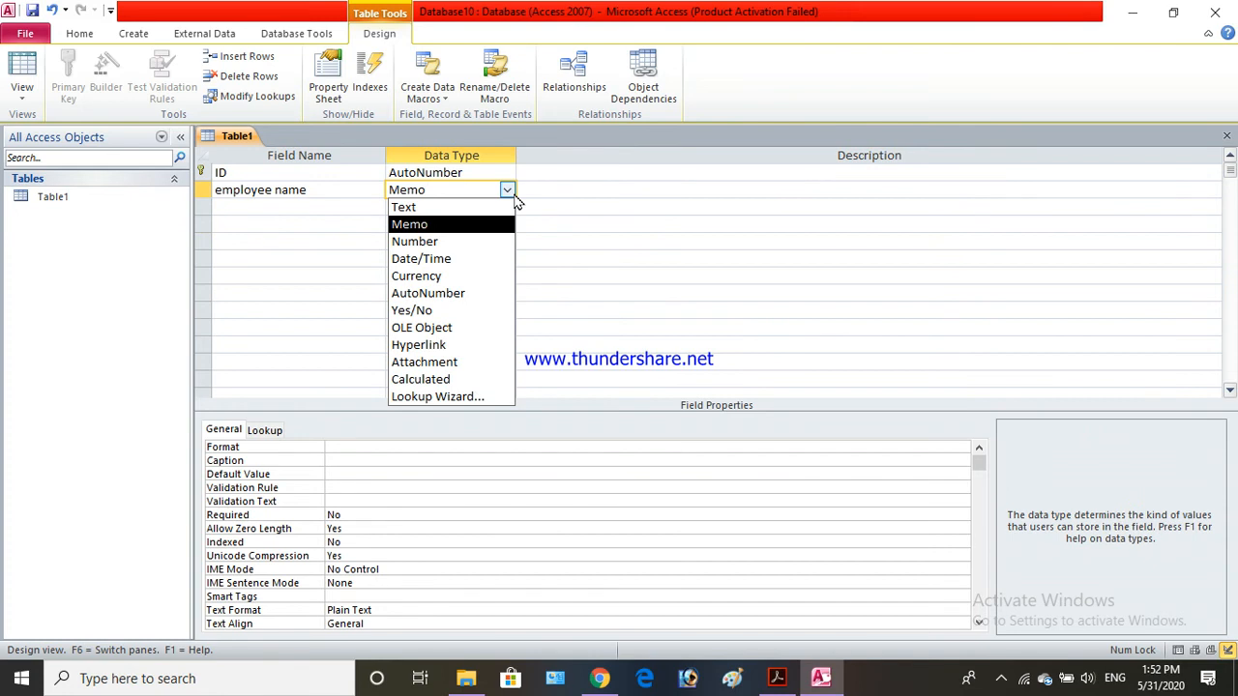
pyautogui.click(580, 203)
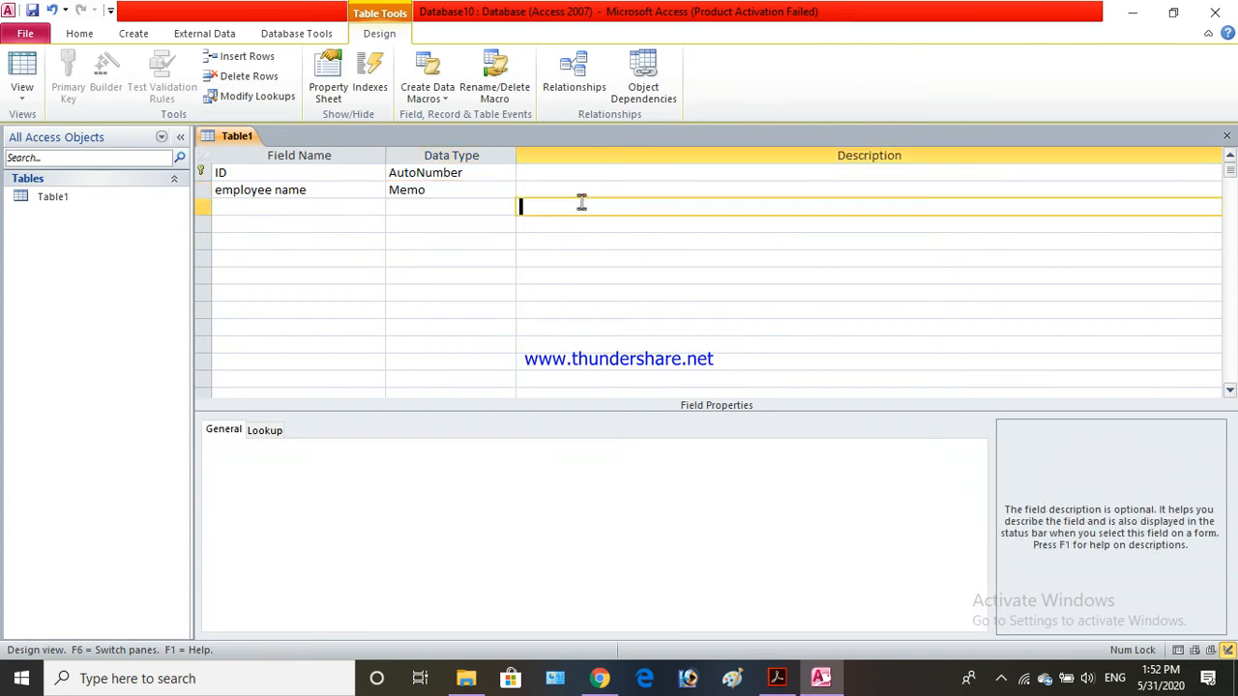
# Reread the data type steps in Acrobat, and review the employee name field's data type choices in Access, keeping Memo
pyautogui.click(777, 678)
pyautogui.scroll(-1, 194, 388)
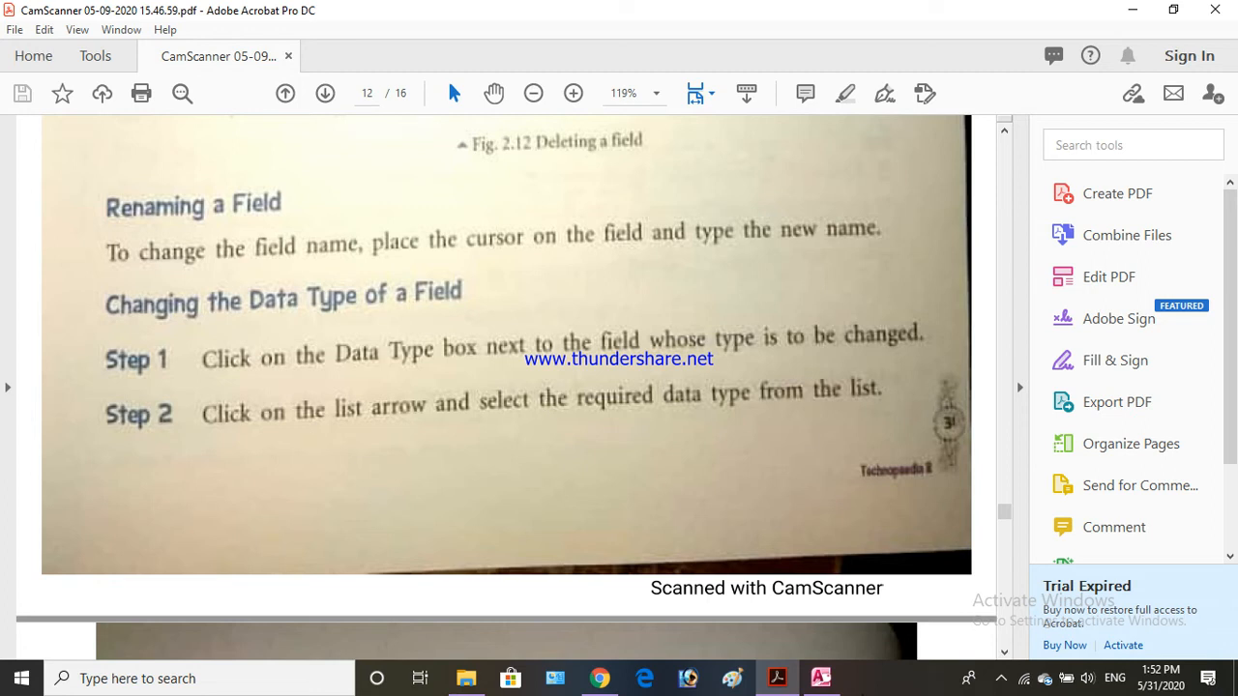
pyautogui.click(820, 679)
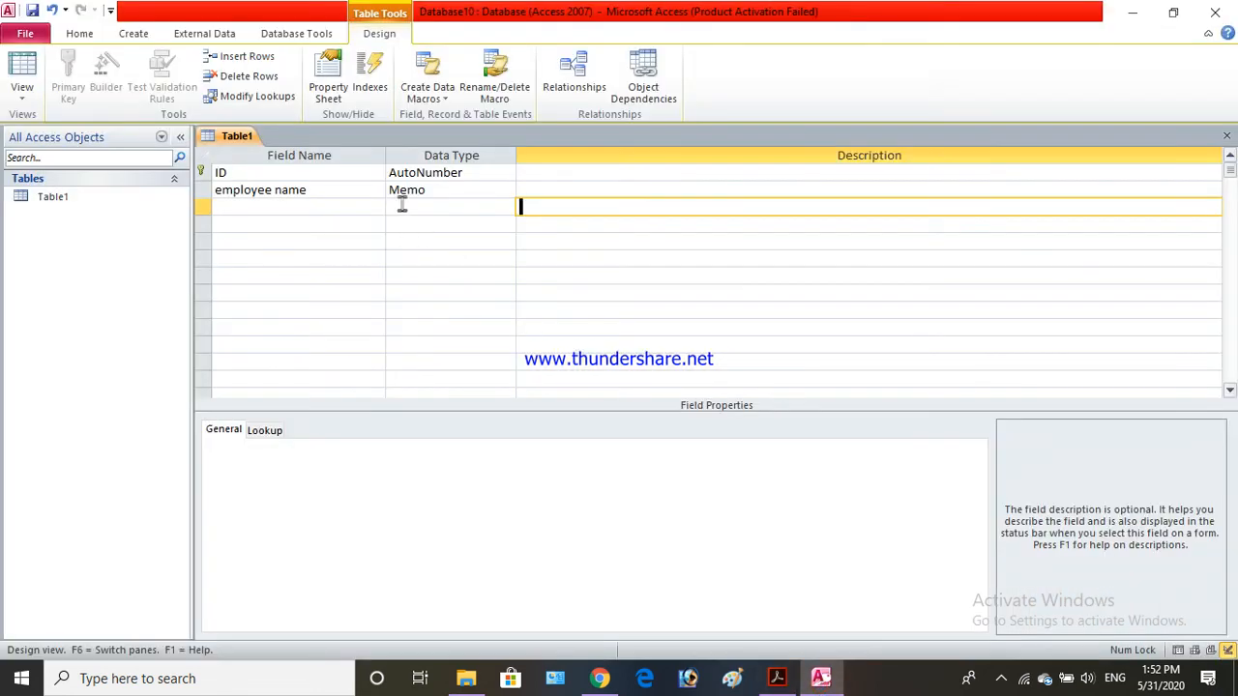
pyautogui.click(429, 189)
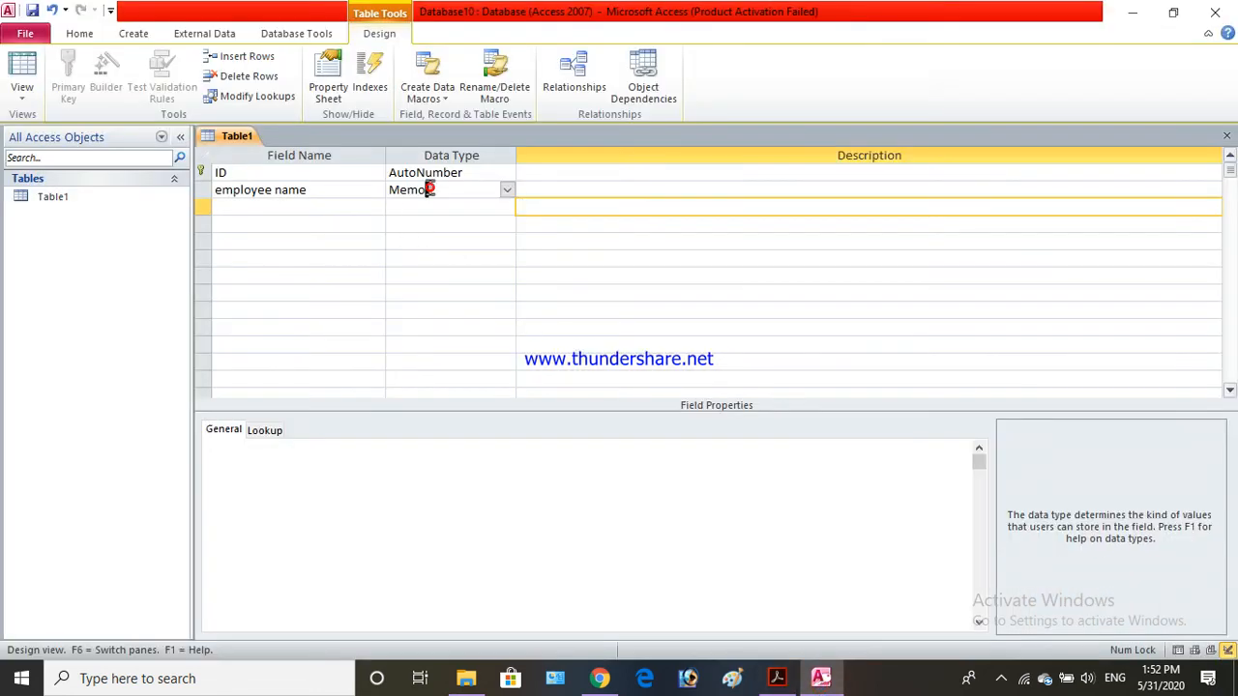
pyautogui.click(514, 193)
pyautogui.click(507, 192)
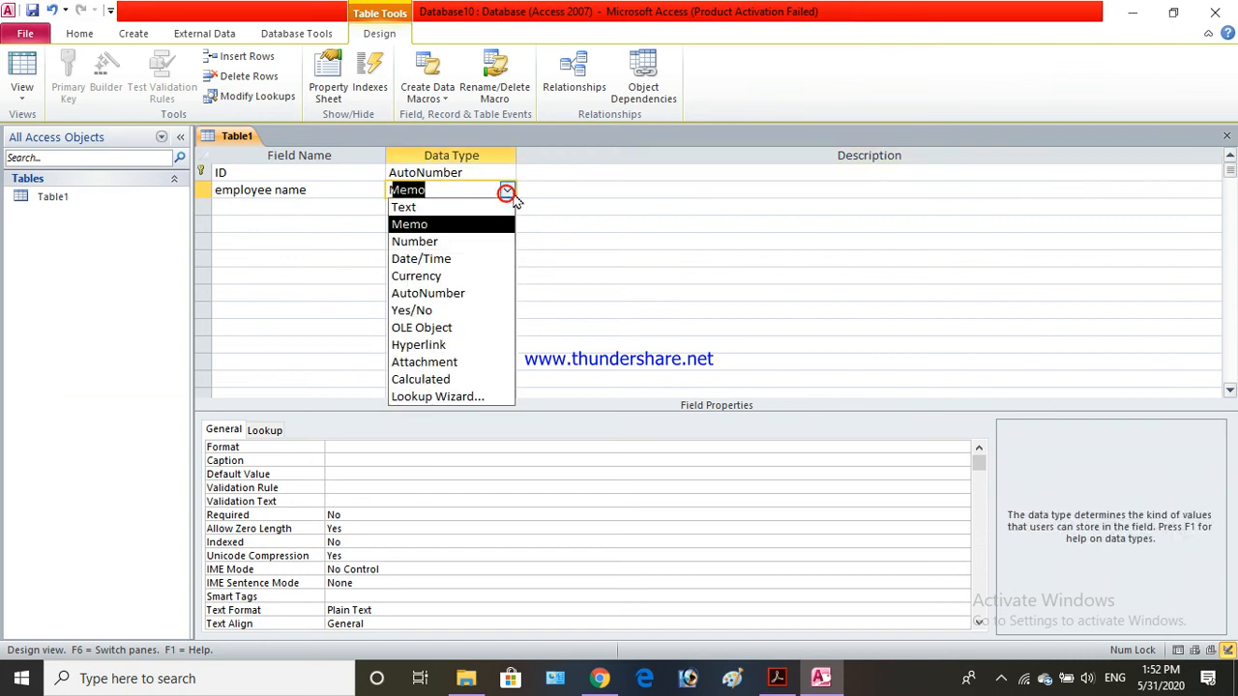
pyautogui.click(414, 228)
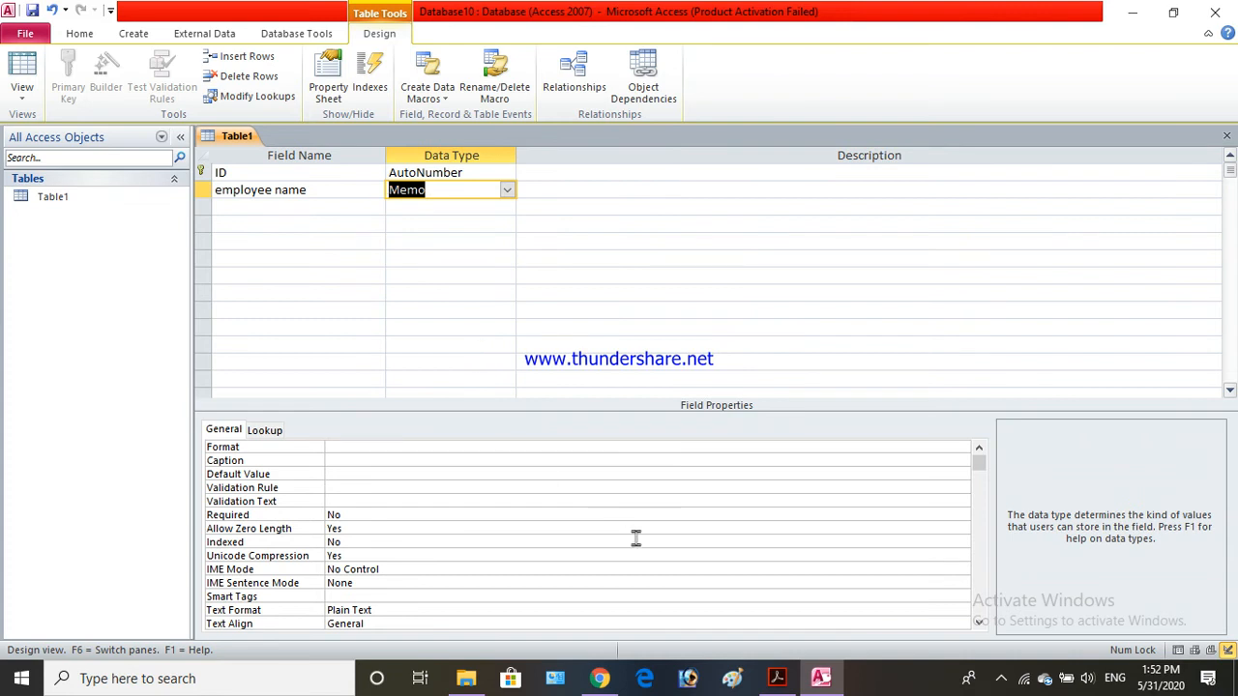
# Switch to Acrobat and read the start of the Modifying the Data of a Table section
pyautogui.click(776, 678)
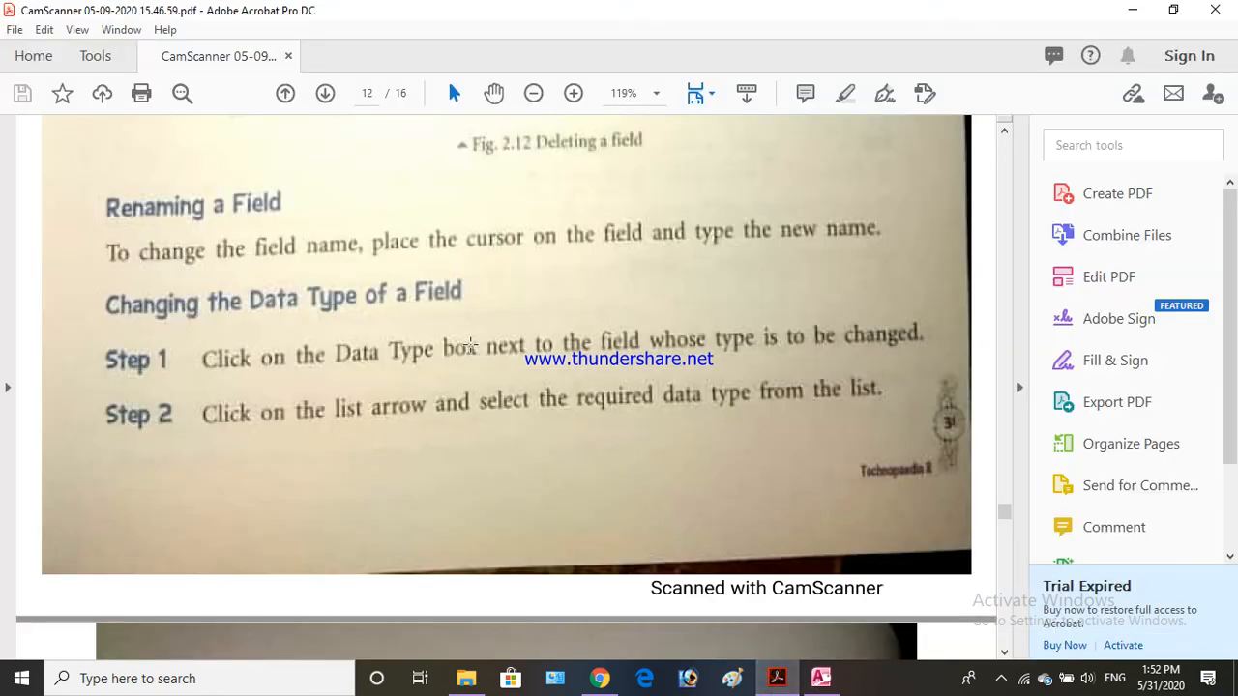
pyautogui.scroll(-4, 429, 287)
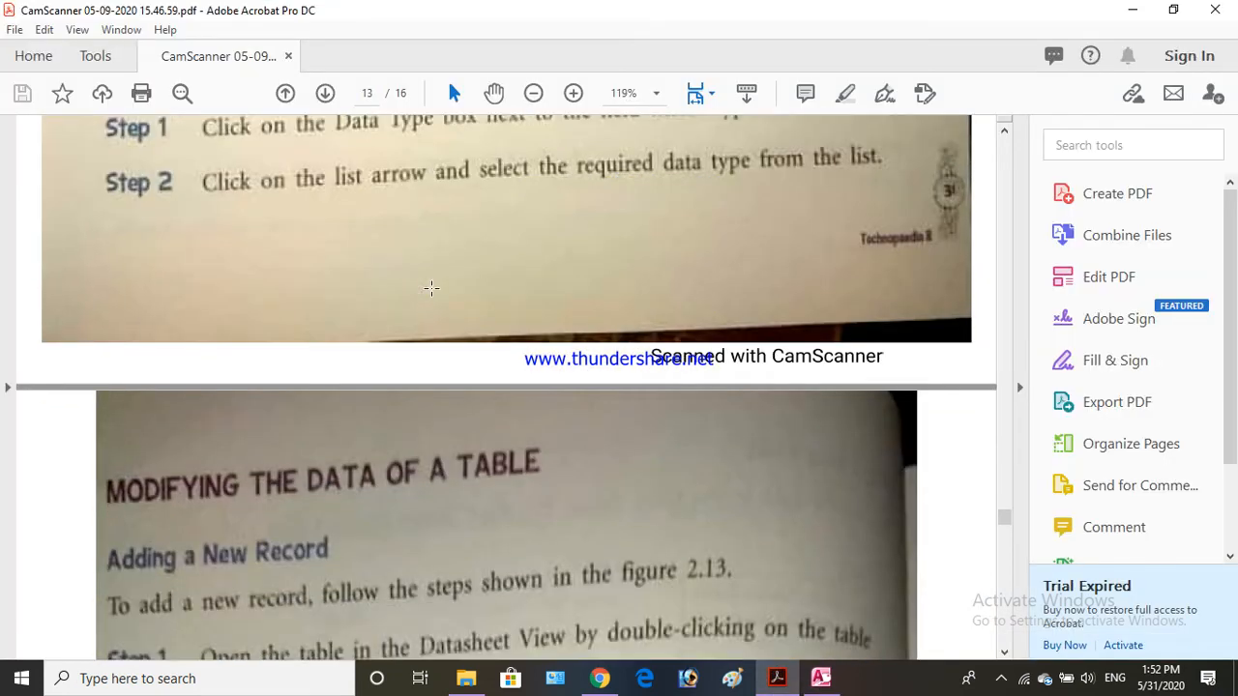
pyautogui.scroll(-1, 433, 290)
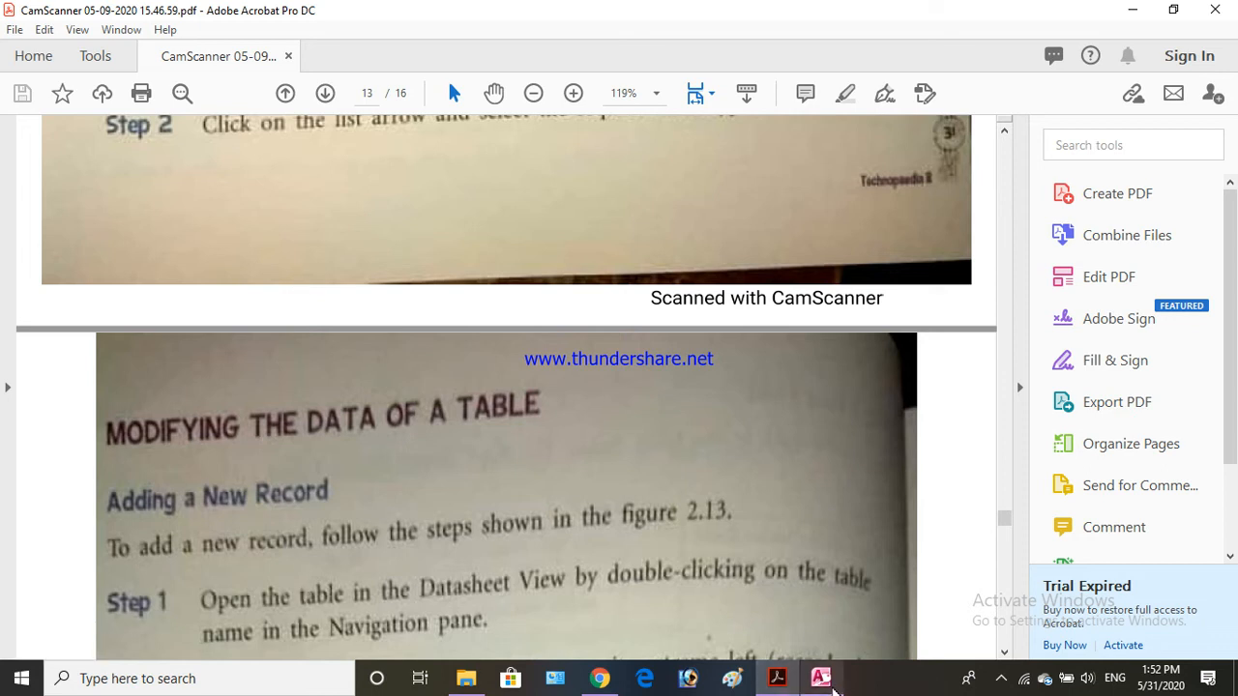
# Switch to Access, display Table1 in Datasheet View and enter an employee's name in the first record
pyautogui.click(820, 678)
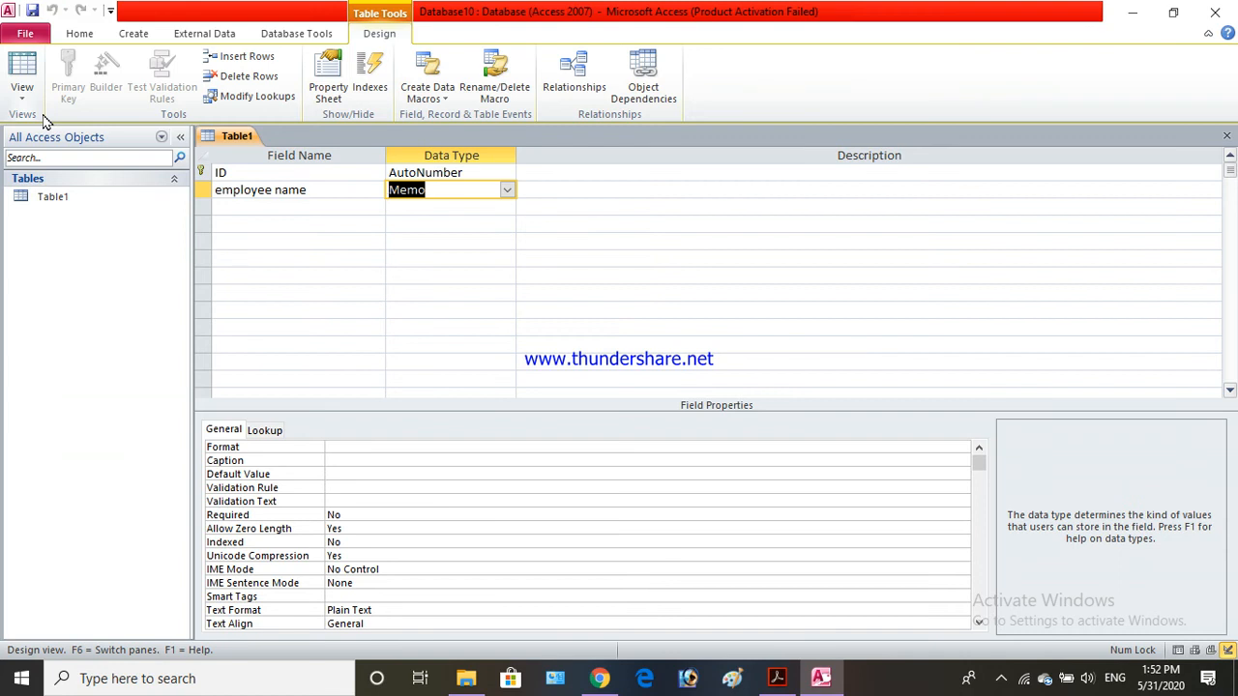
pyautogui.click(34, 95)
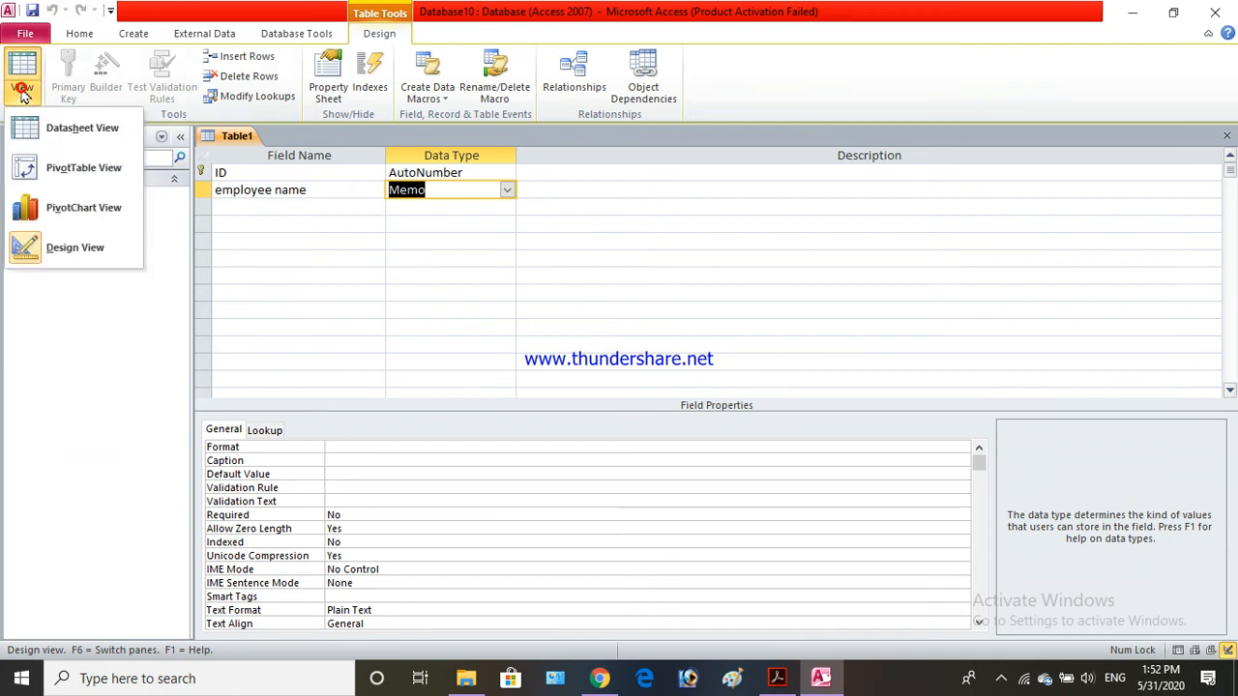
pyautogui.click(74, 135)
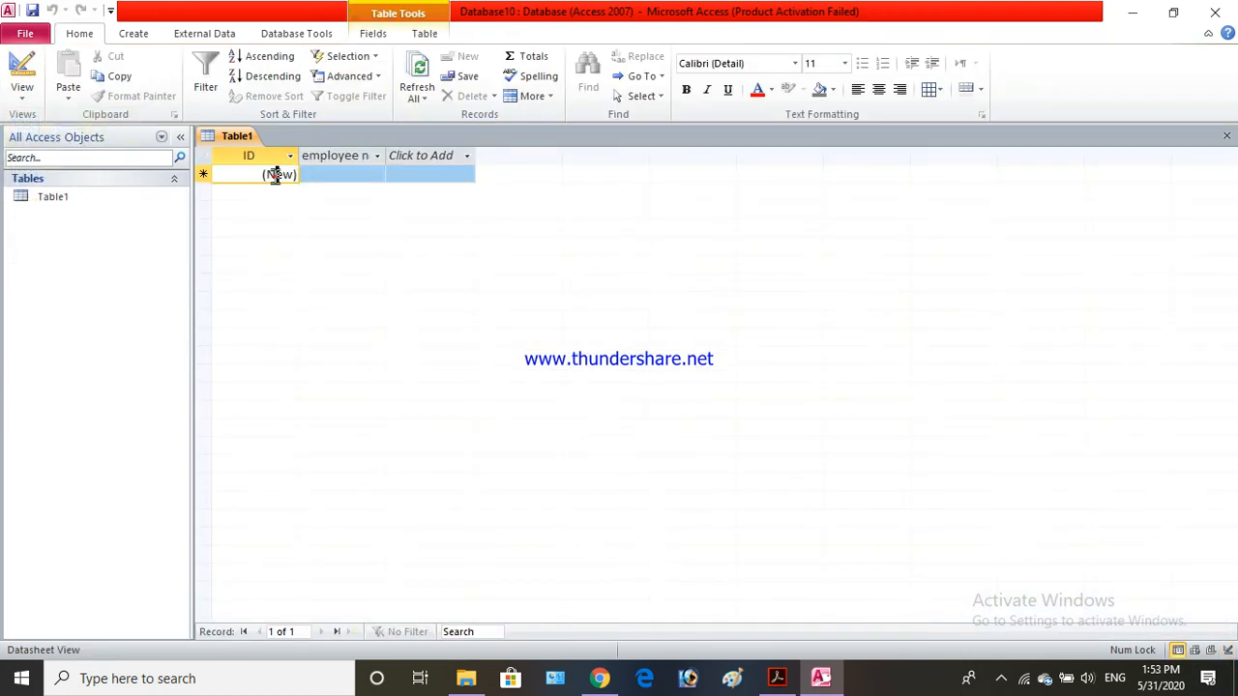
pyautogui.click(328, 174)
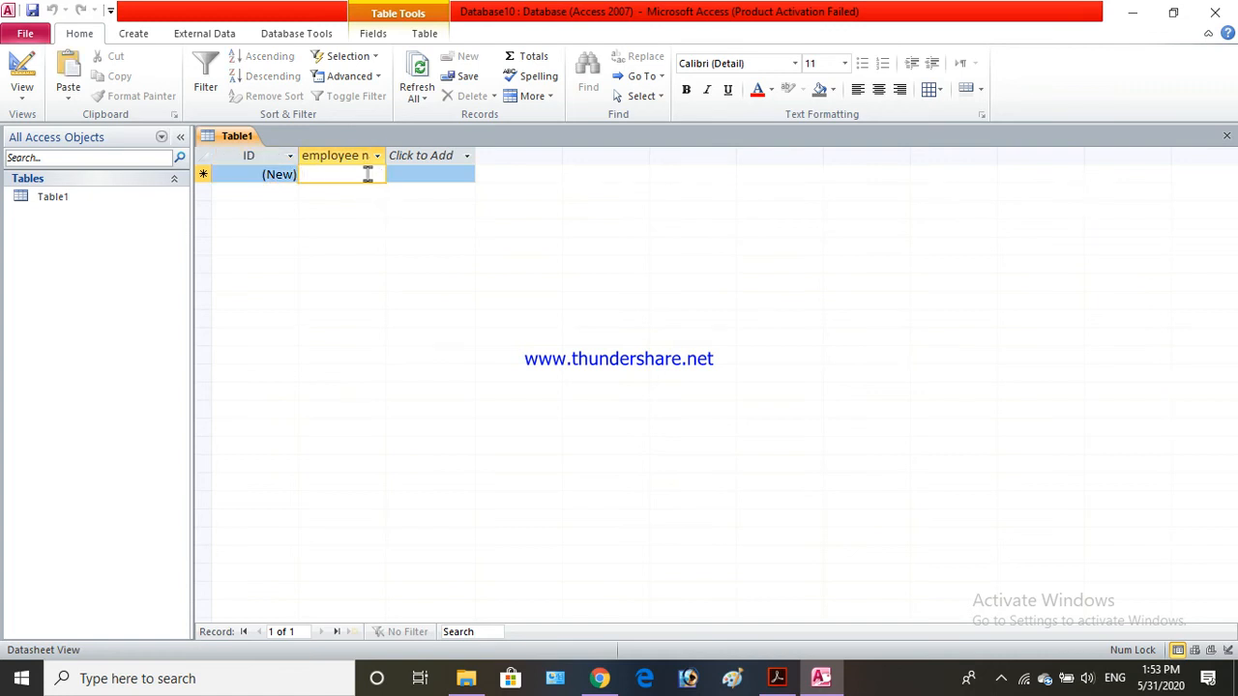
pyautogui.write('atul')
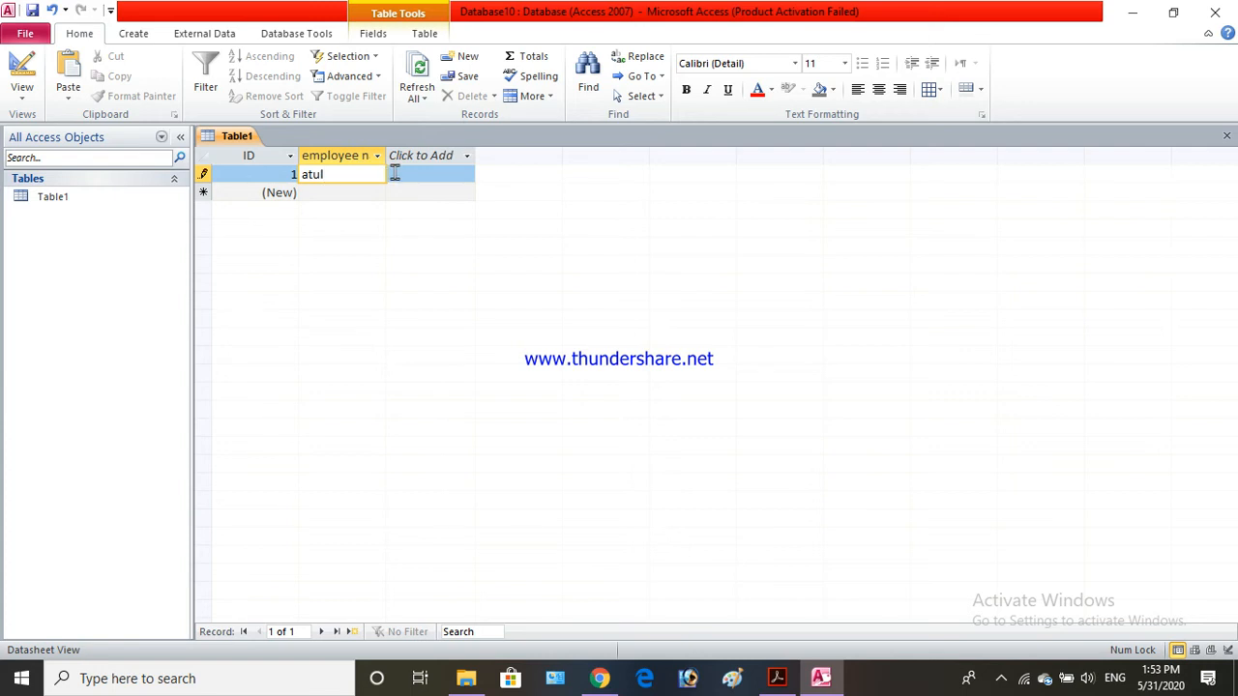
# Add two more records to Table1 by entering an employee's name in each
pyautogui.click(348, 193)
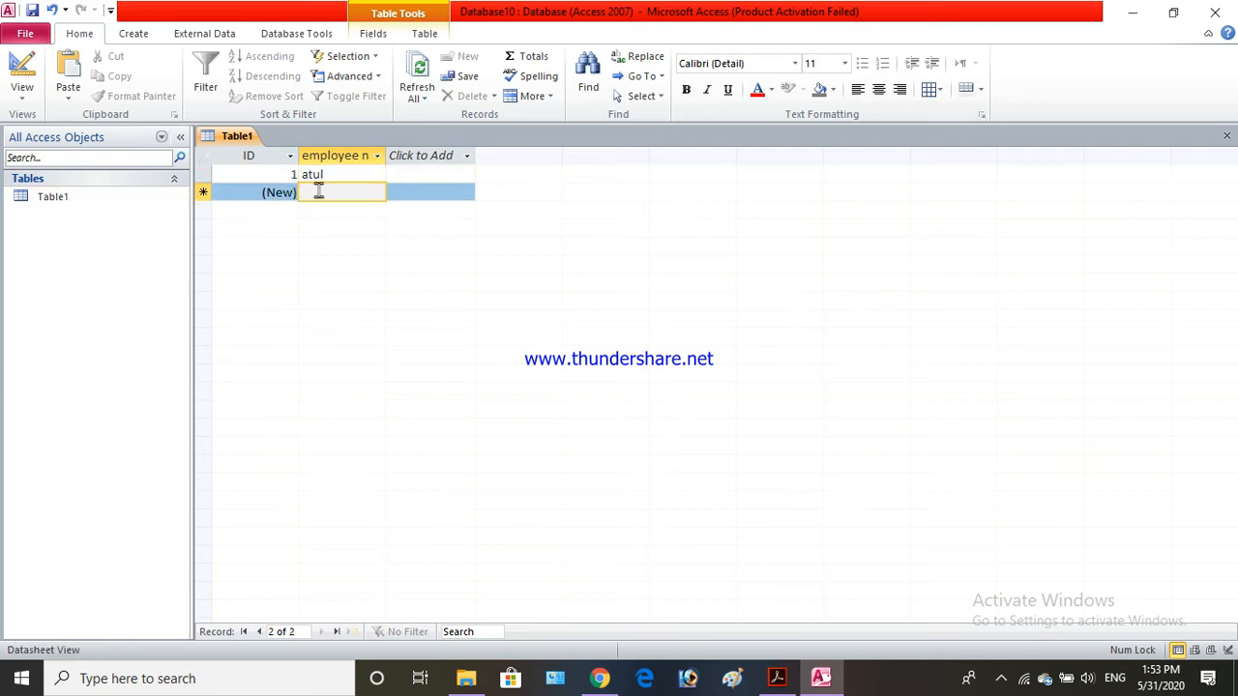
pyautogui.write('a')
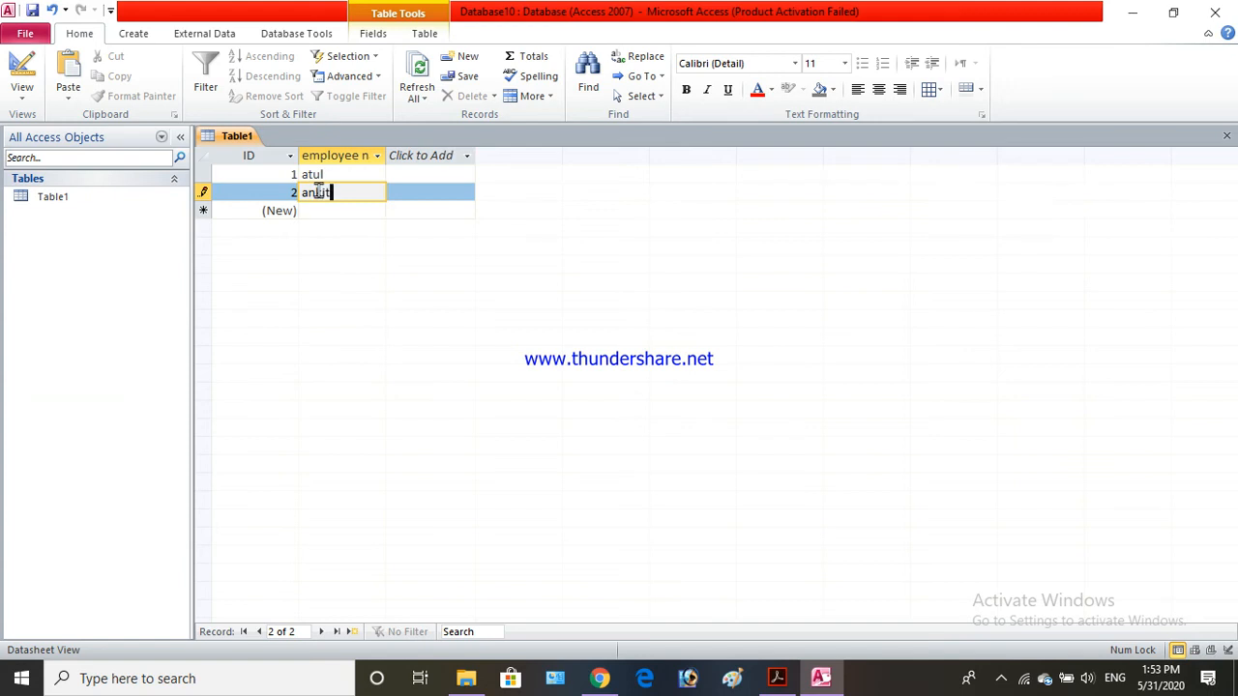
pyautogui.write('nkit')
pyautogui.click(327, 210)
pyautogui.write('s')
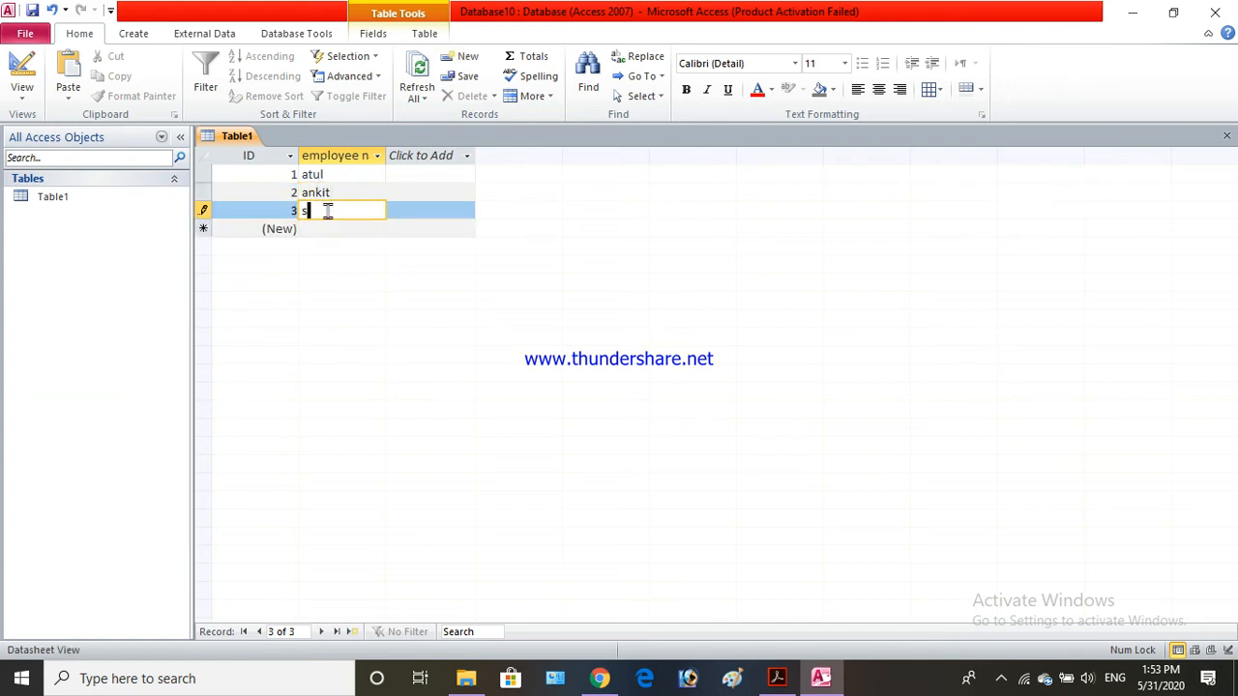
pyautogui.write('unil')
pyautogui.click(337, 229)
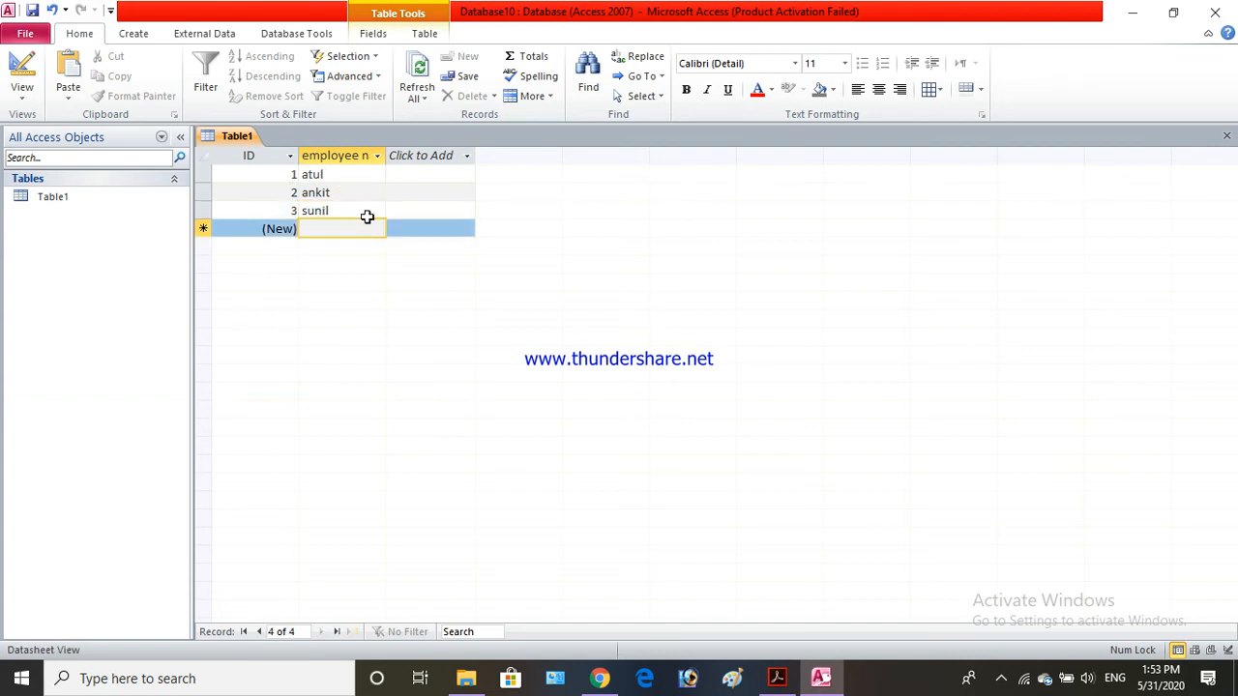
# Replace the employee name in Table1's first record with a different name
pyautogui.click(234, 181)
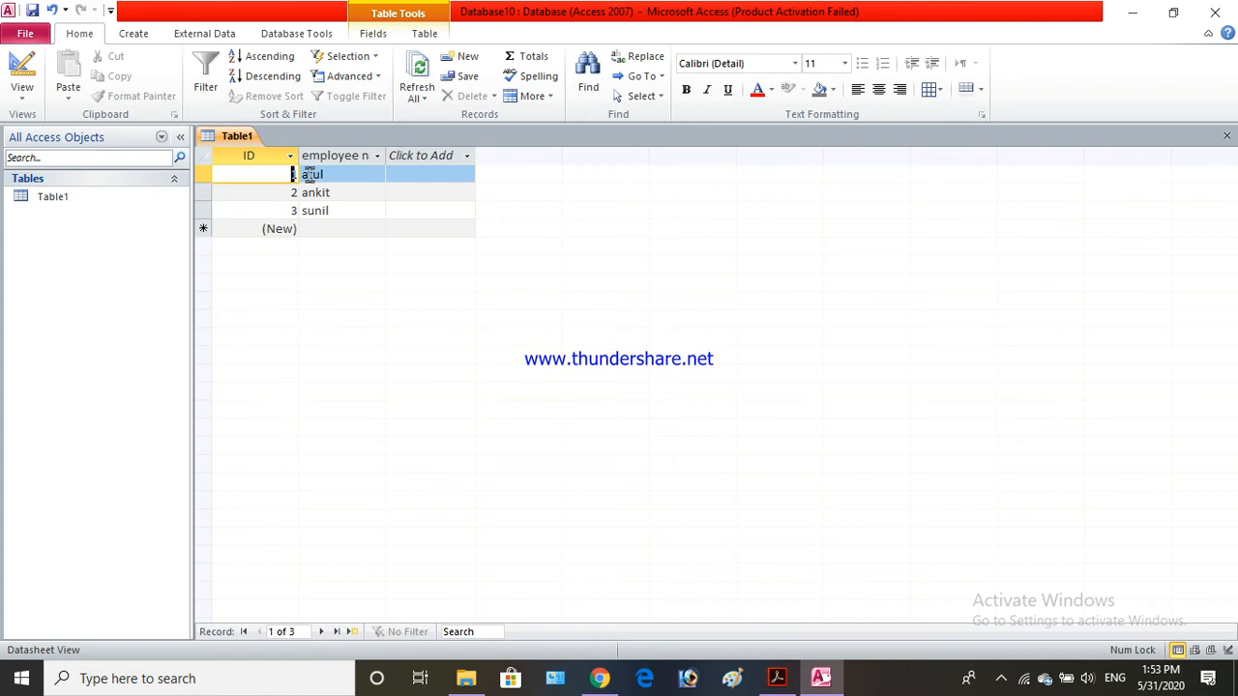
pyautogui.click(317, 175)
pyautogui.moveTo(337, 175); pyautogui.dragTo(295, 179)
pyautogui.press('Delete')
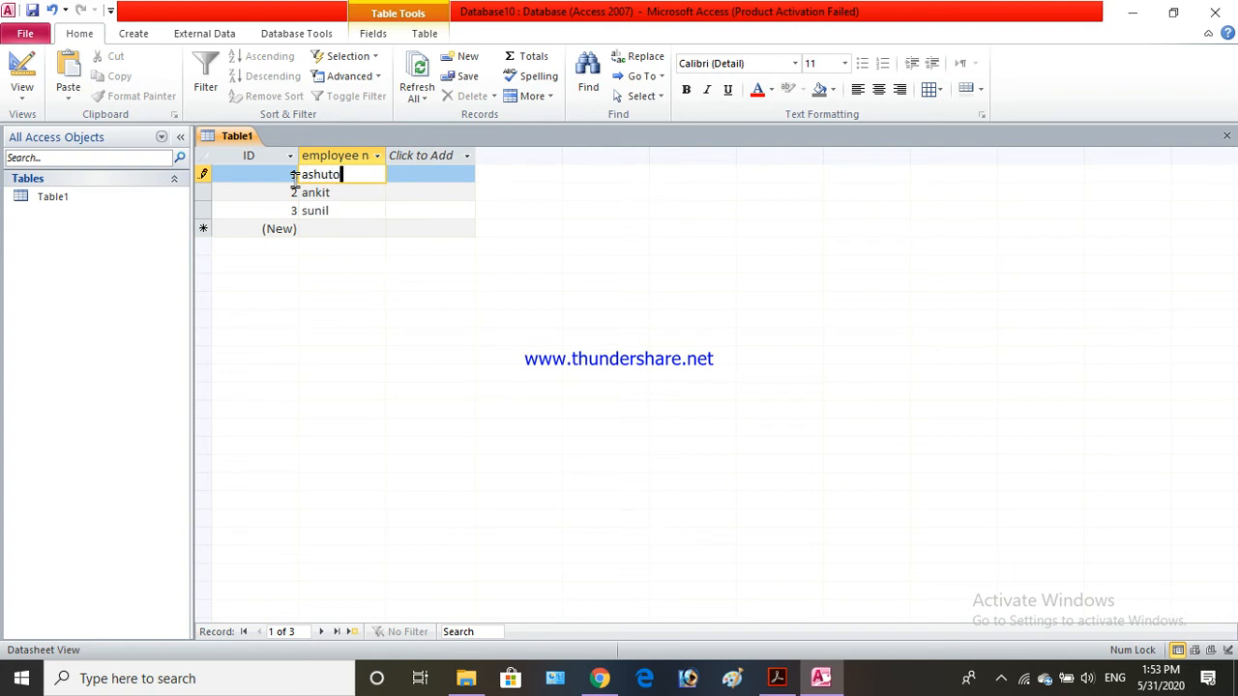
pyautogui.click(345, 212)
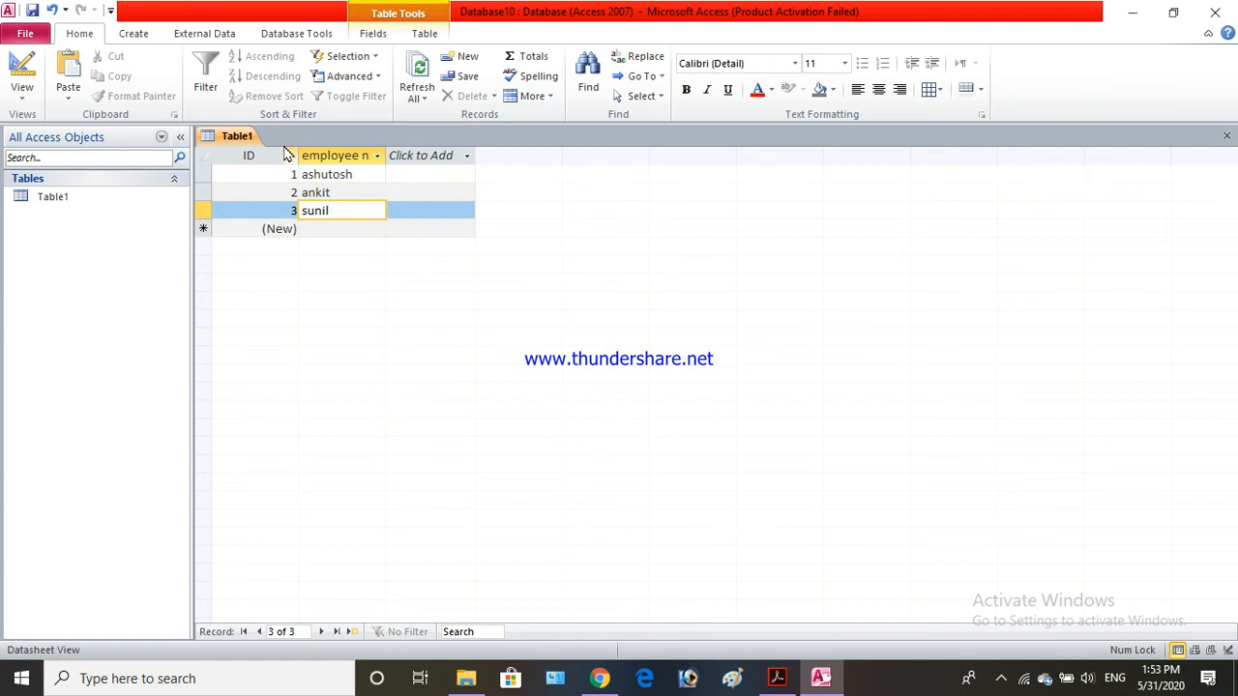
# Switch to Acrobat and read the Adding a New Record steps
pyautogui.click(776, 677)
pyautogui.click(776, 678)
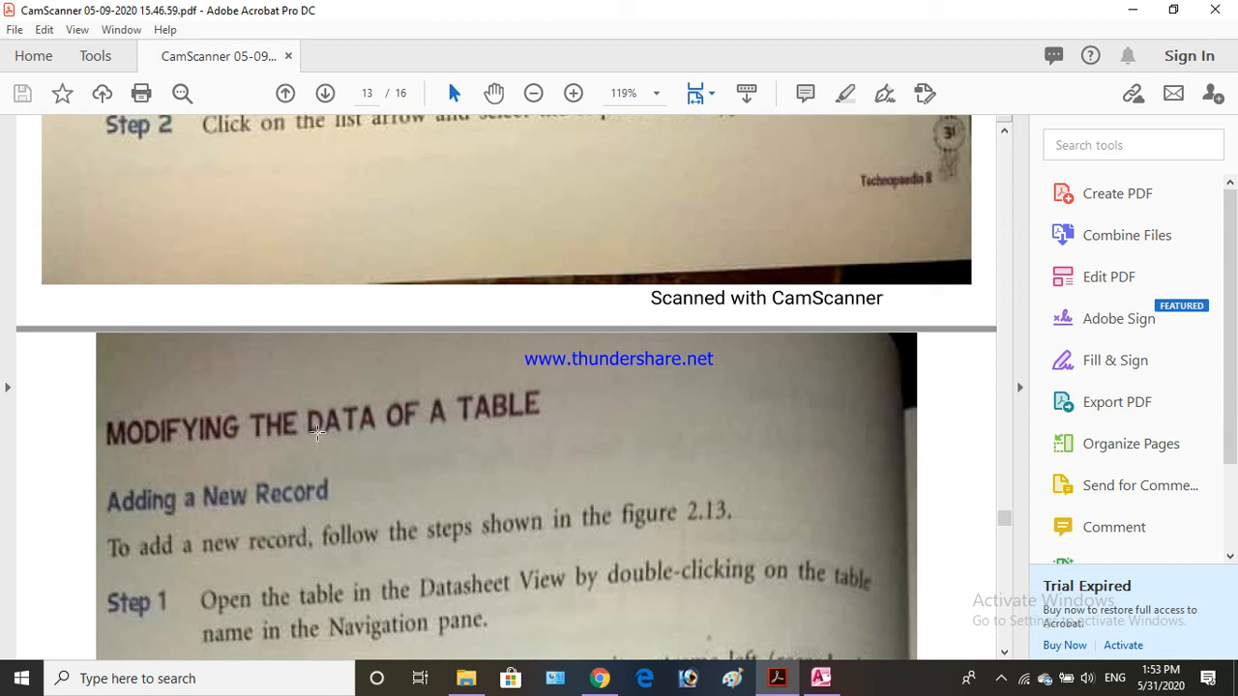
pyautogui.scroll(-1, 298, 455)
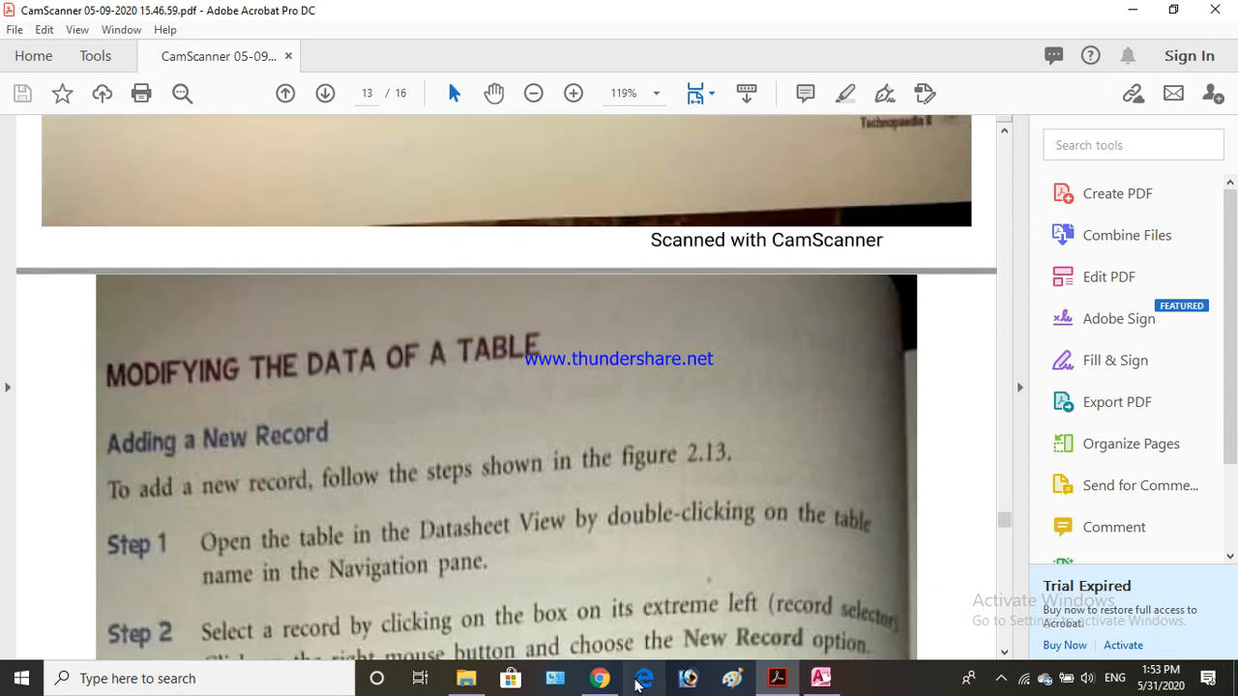
# Switch to Access and start a new record in Table1 using the second record's New Record option
pyautogui.click(821, 681)
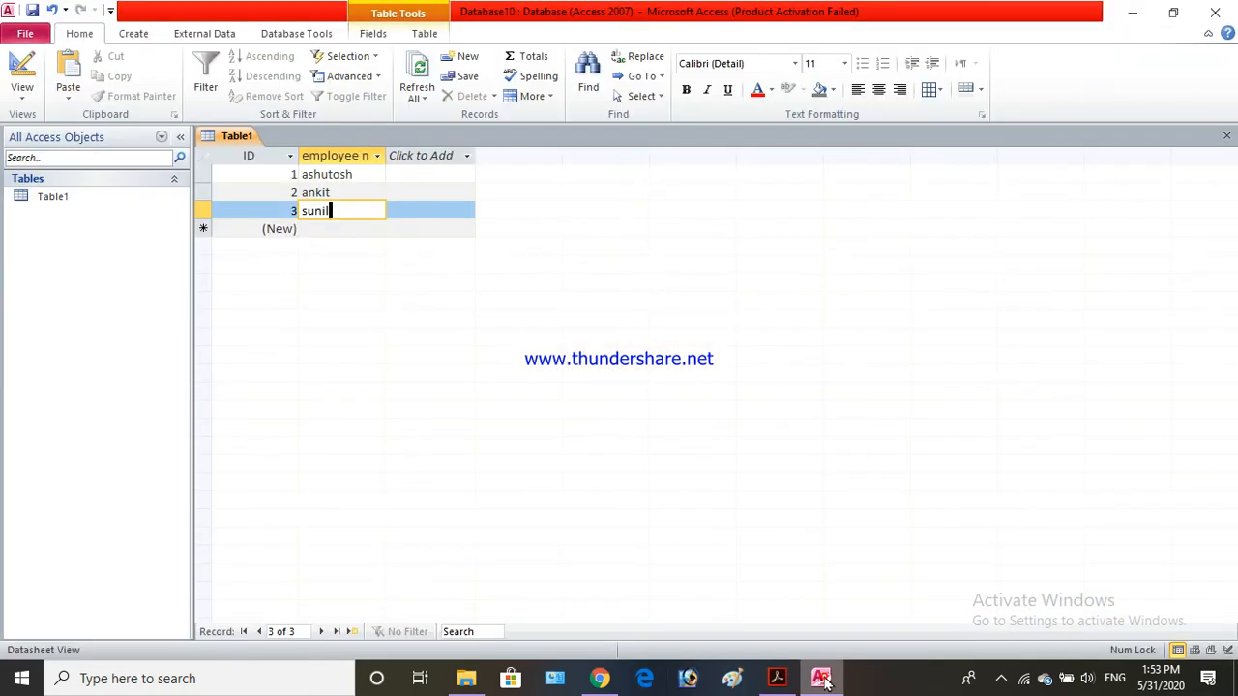
pyautogui.click(241, 233)
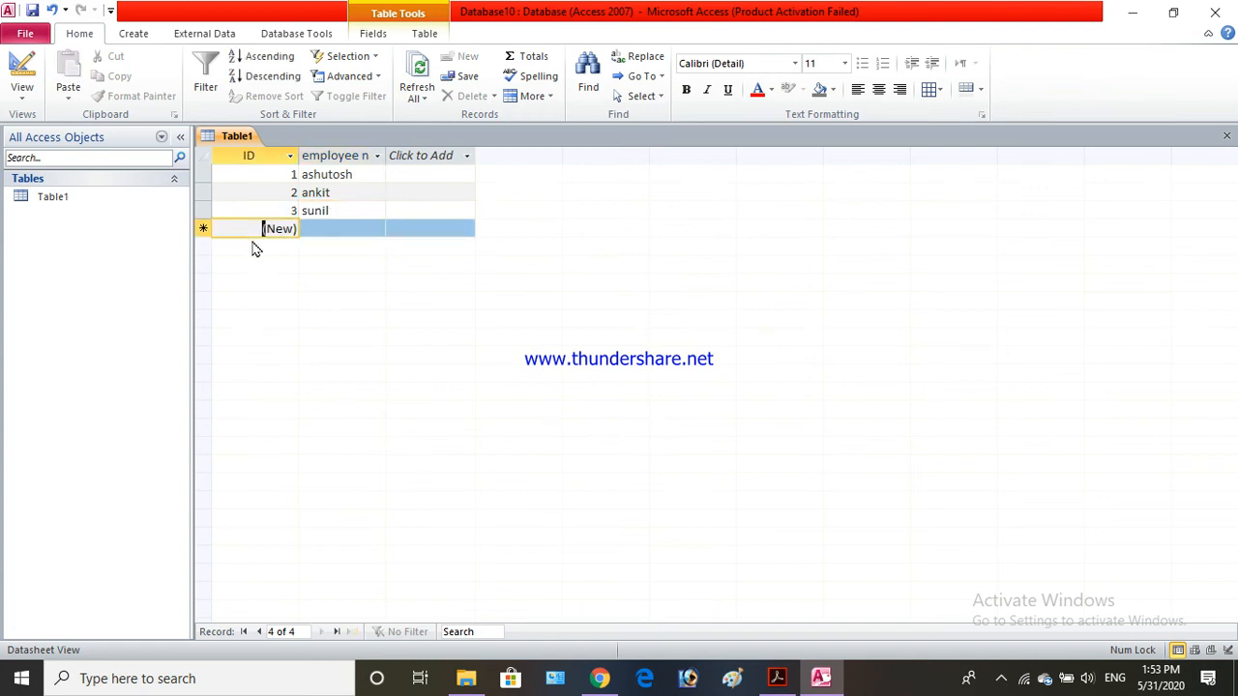
pyautogui.click(334, 228)
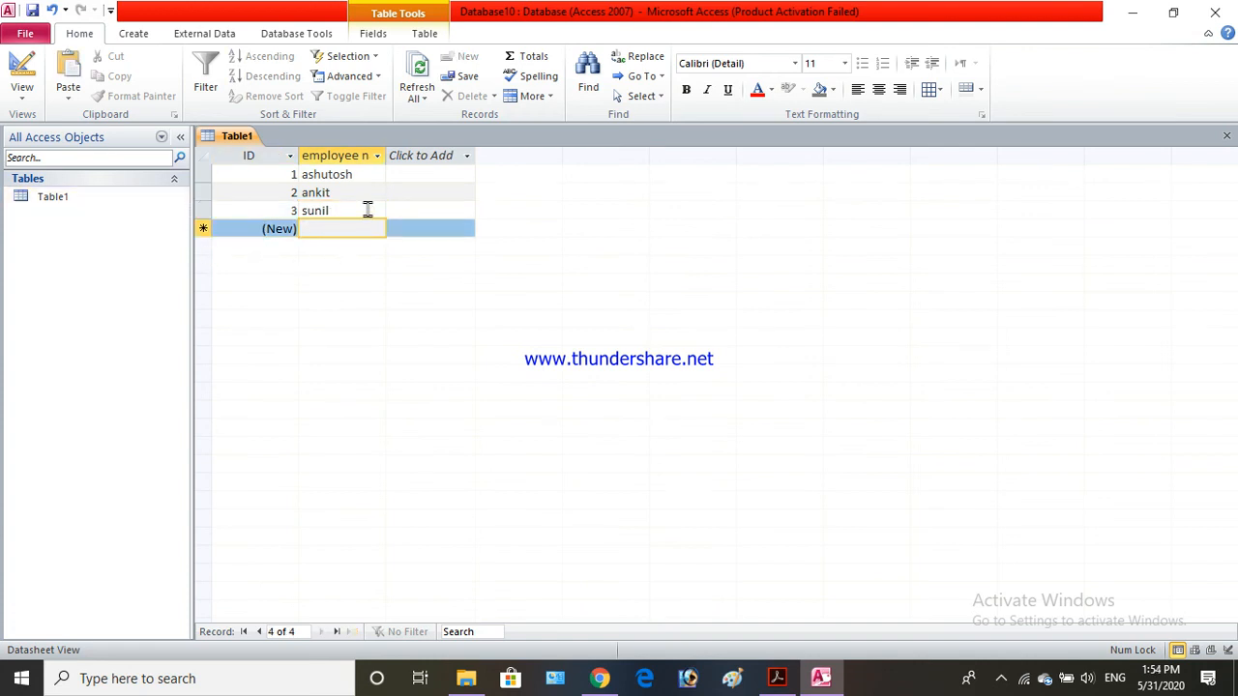
pyautogui.click(189, 192)
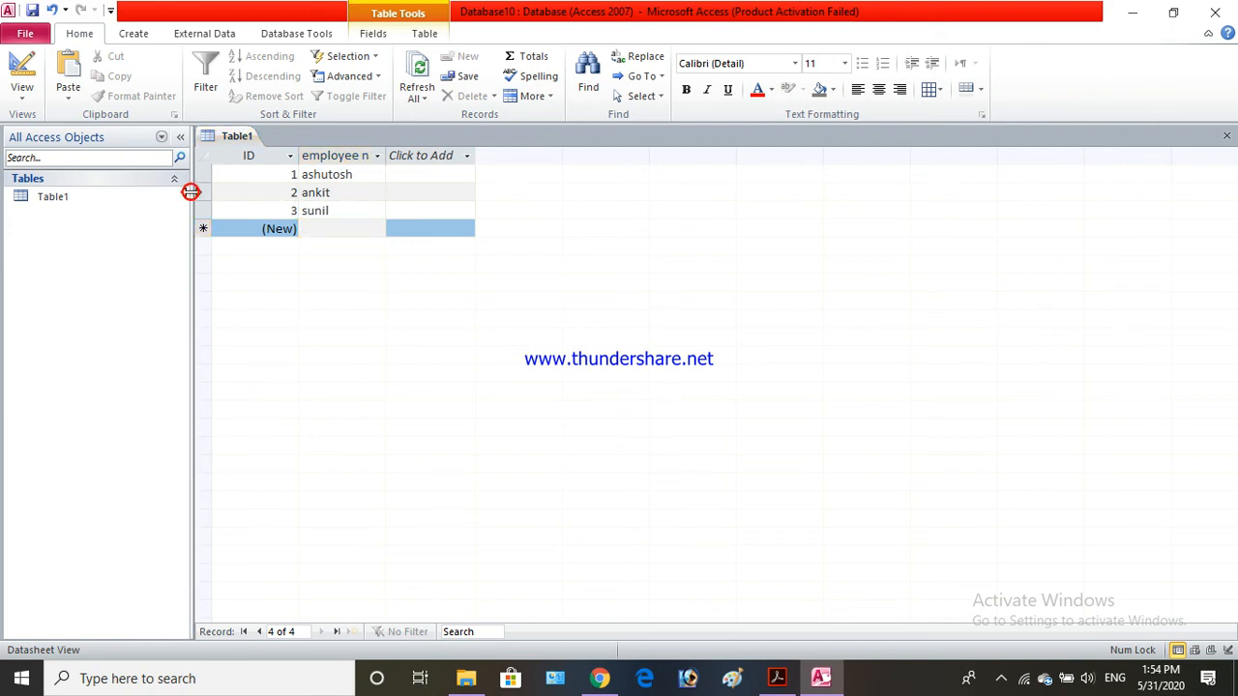
pyautogui.click(202, 191)
pyautogui.rightClick(201, 194)
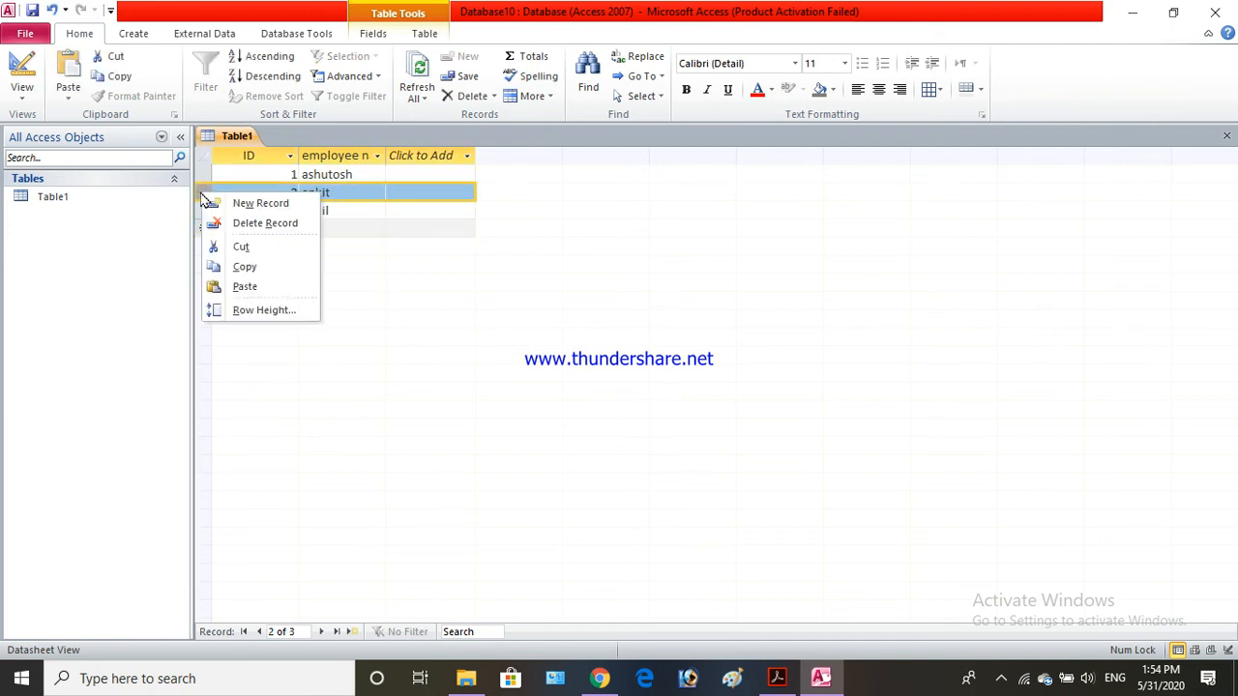
pyautogui.click(418, 190)
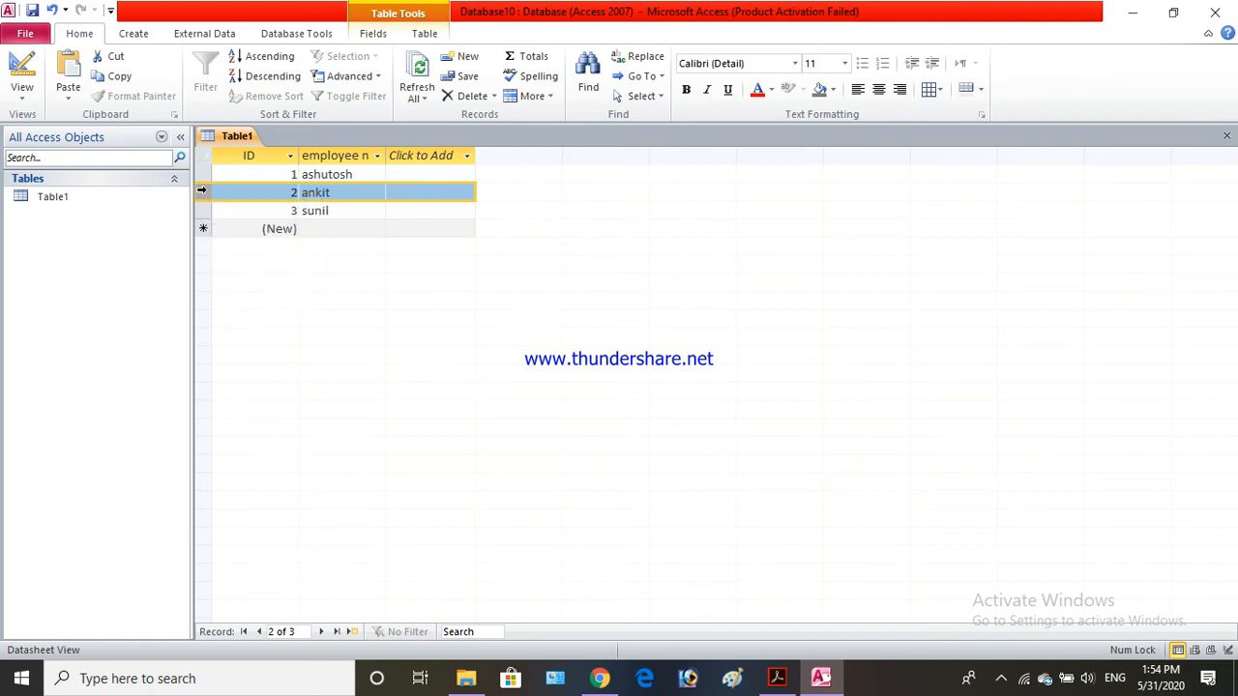
pyautogui.rightClick(201, 194)
pyautogui.click(286, 201)
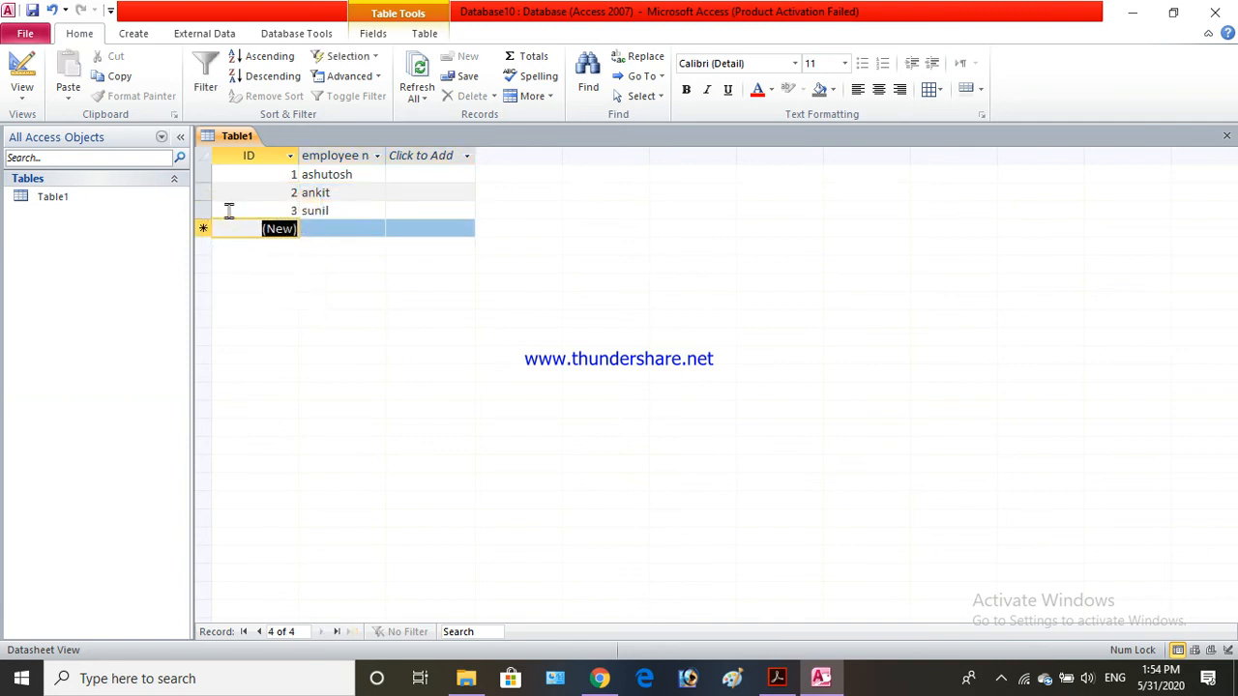
# Display the third record's available commands, dismiss them, and go through the blank new row's fields
pyautogui.rightClick(207, 207)
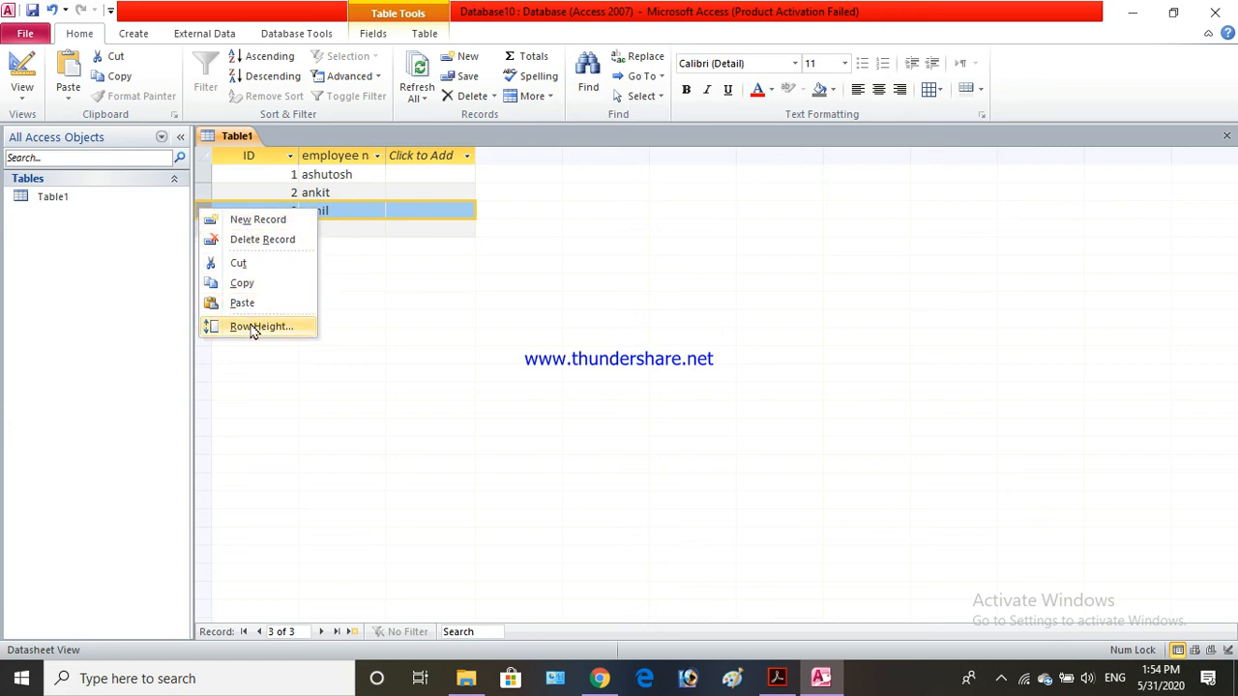
pyautogui.click(368, 290)
pyautogui.click(301, 228)
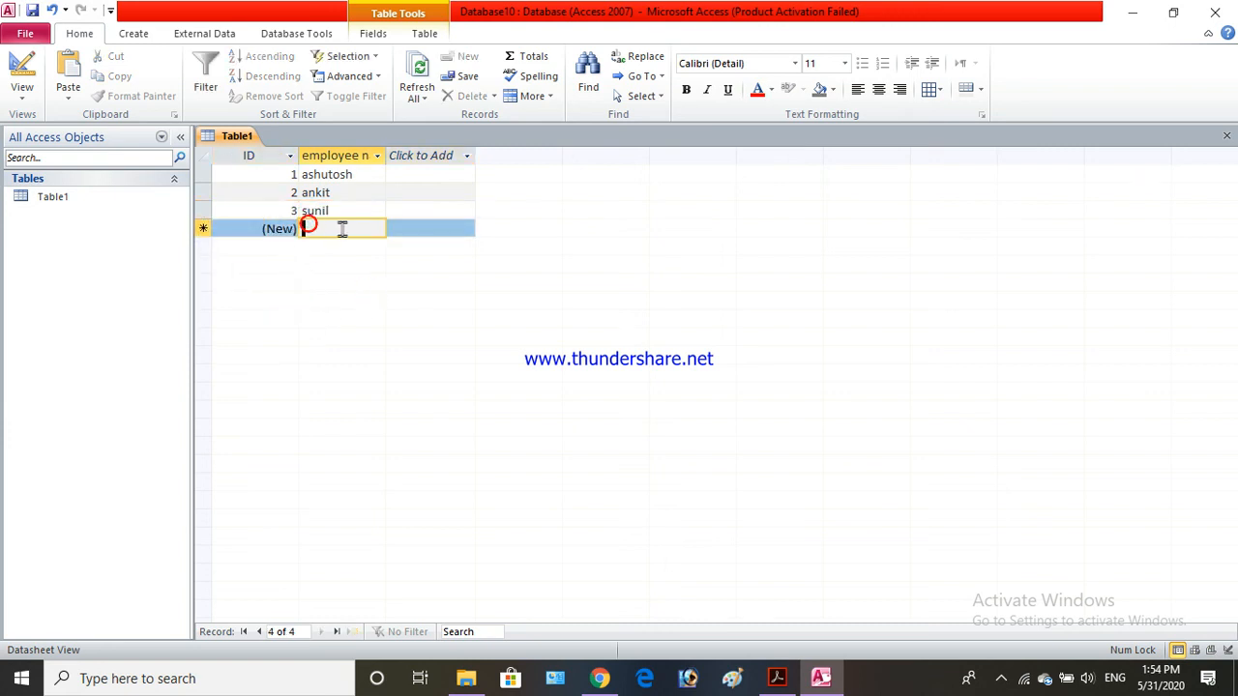
pyautogui.click(422, 228)
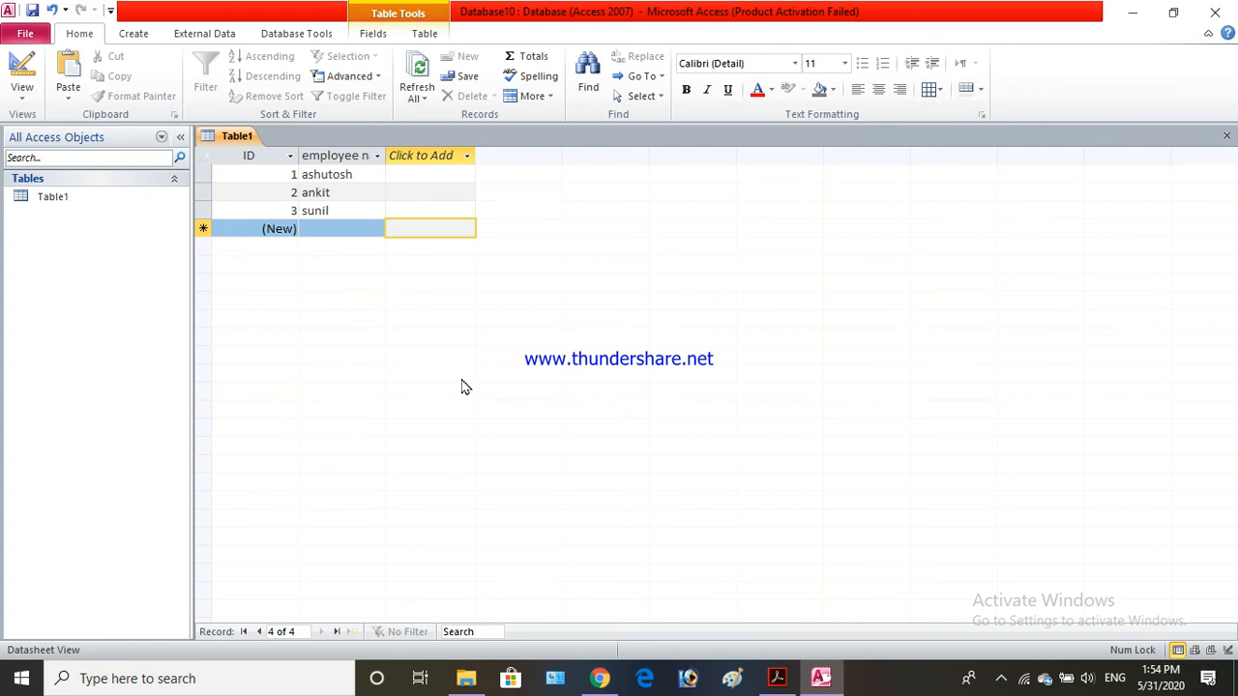
# Switch to Acrobat and read the remaining Adding a New Record steps and the Deleting a Record instructions
pyautogui.click(788, 684)
pyautogui.scroll(-3, 668, 318)
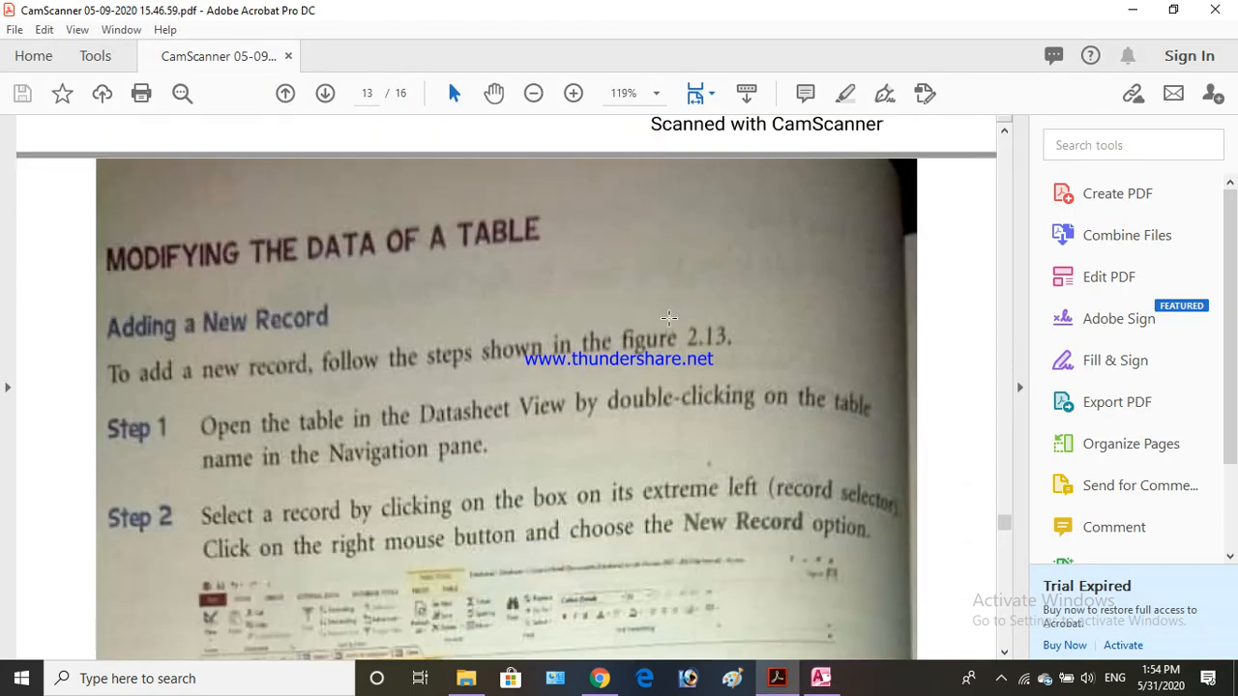
pyautogui.scroll(-3, 669, 318)
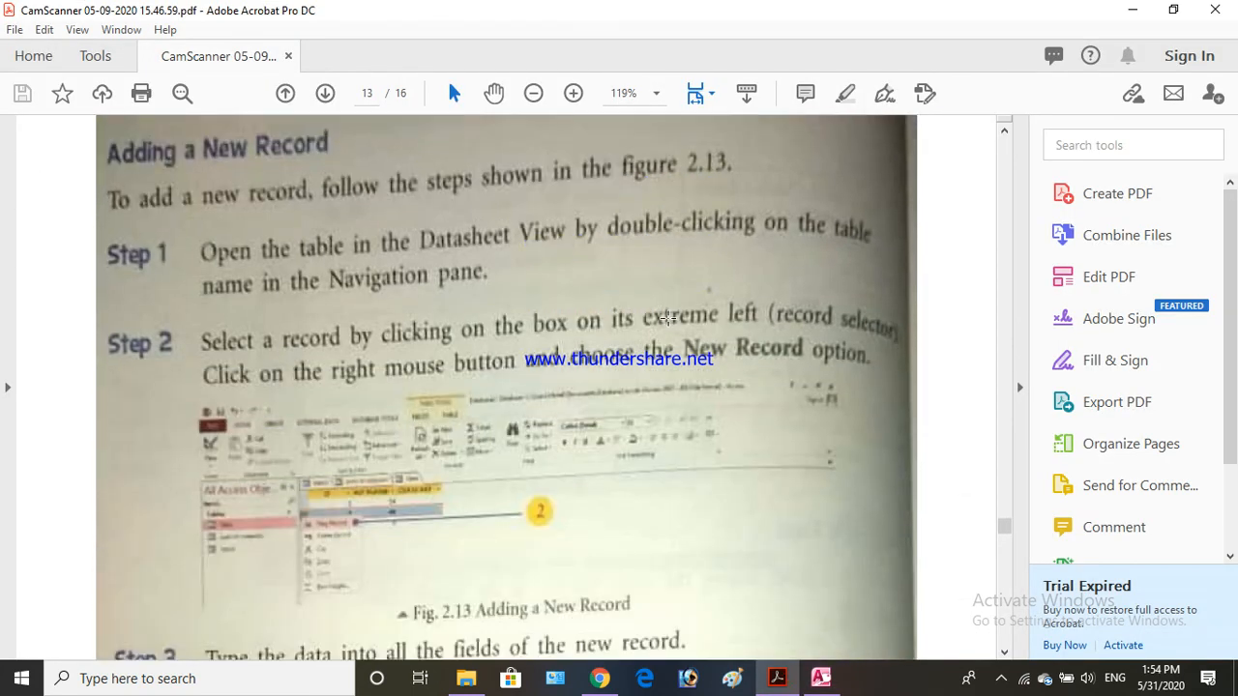
pyautogui.scroll(-2, 666, 316)
pyautogui.scroll(6, 666, 316)
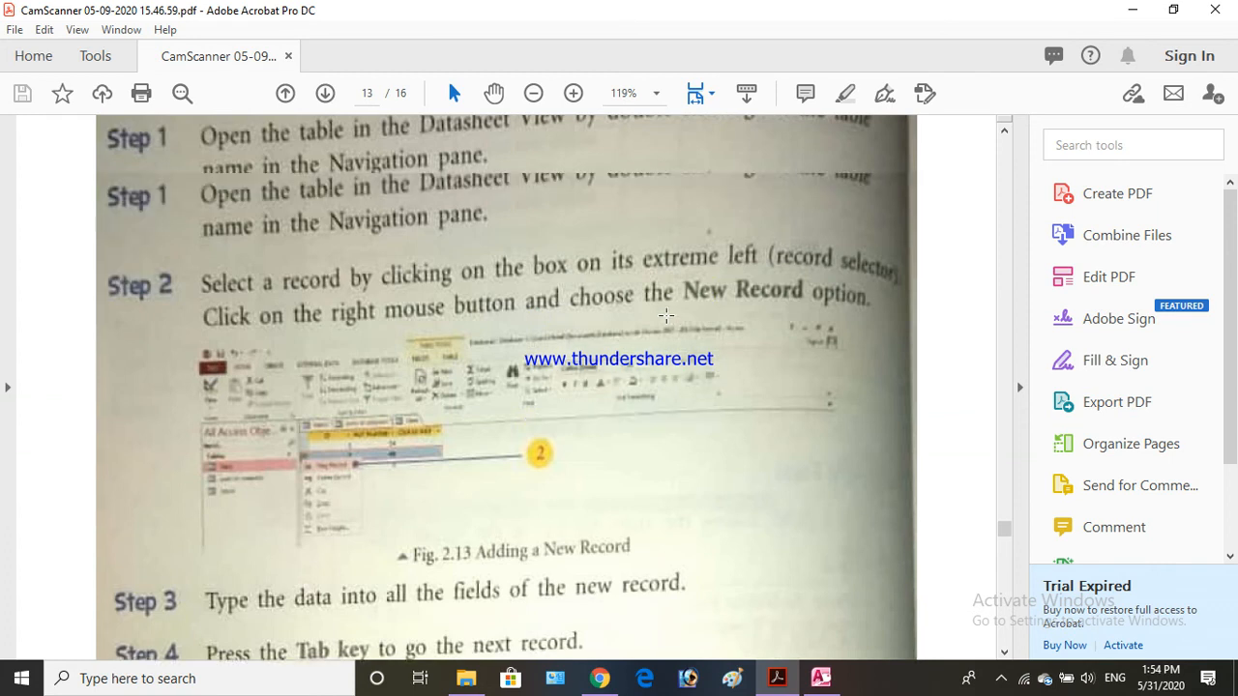
pyautogui.scroll(-3, 666, 316)
pyautogui.scroll(-10, 666, 315)
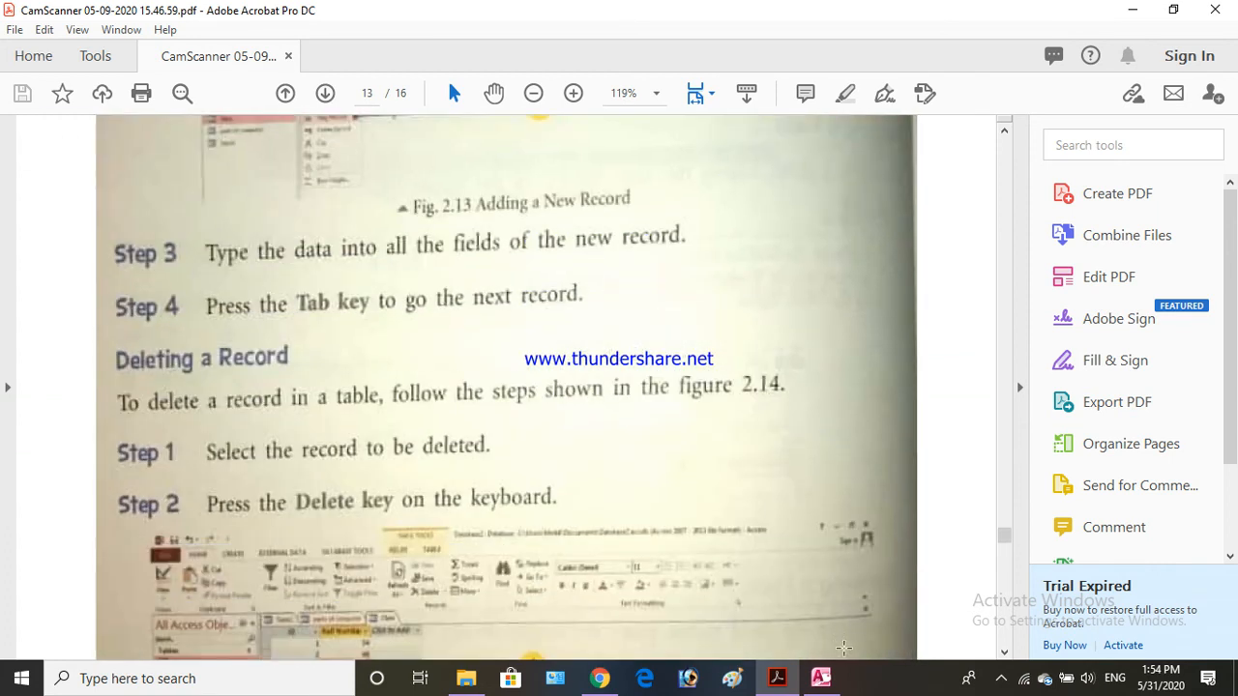
# Switch to Access and delete the first record of Table1, confirming the deletion
pyautogui.click(823, 679)
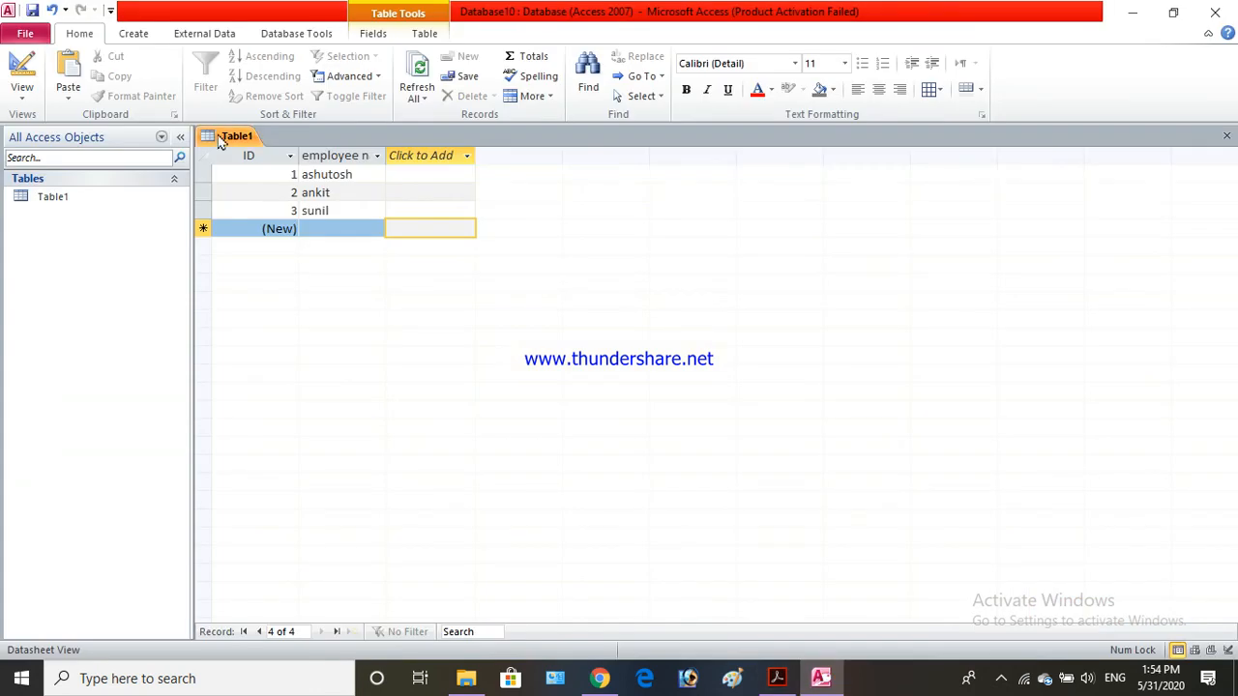
pyautogui.click(324, 192)
pyautogui.click(338, 176)
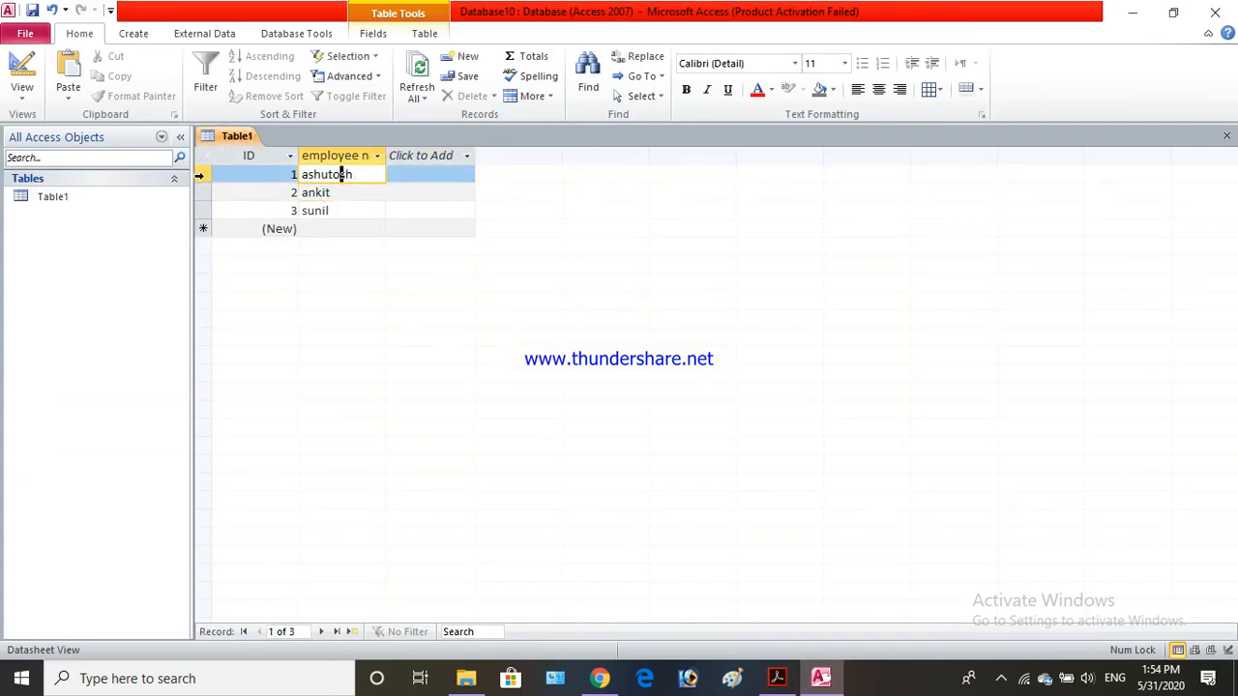
pyautogui.click(196, 174)
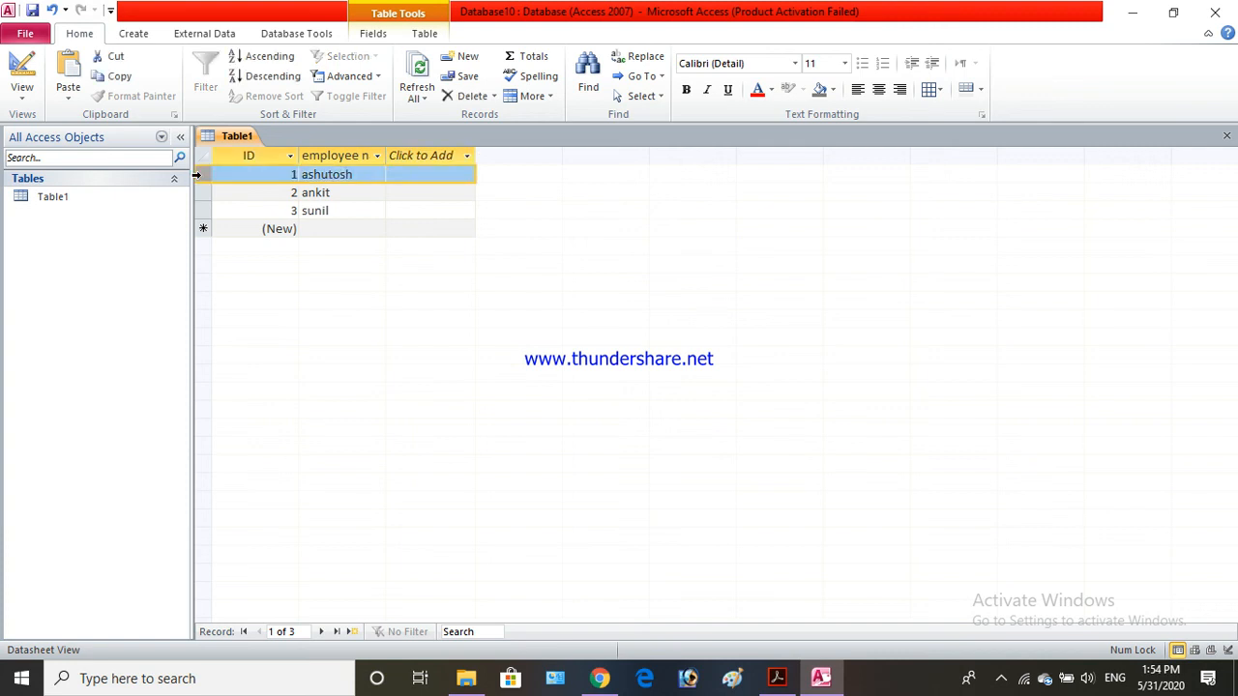
pyautogui.rightClick(197, 174)
pyautogui.click(271, 210)
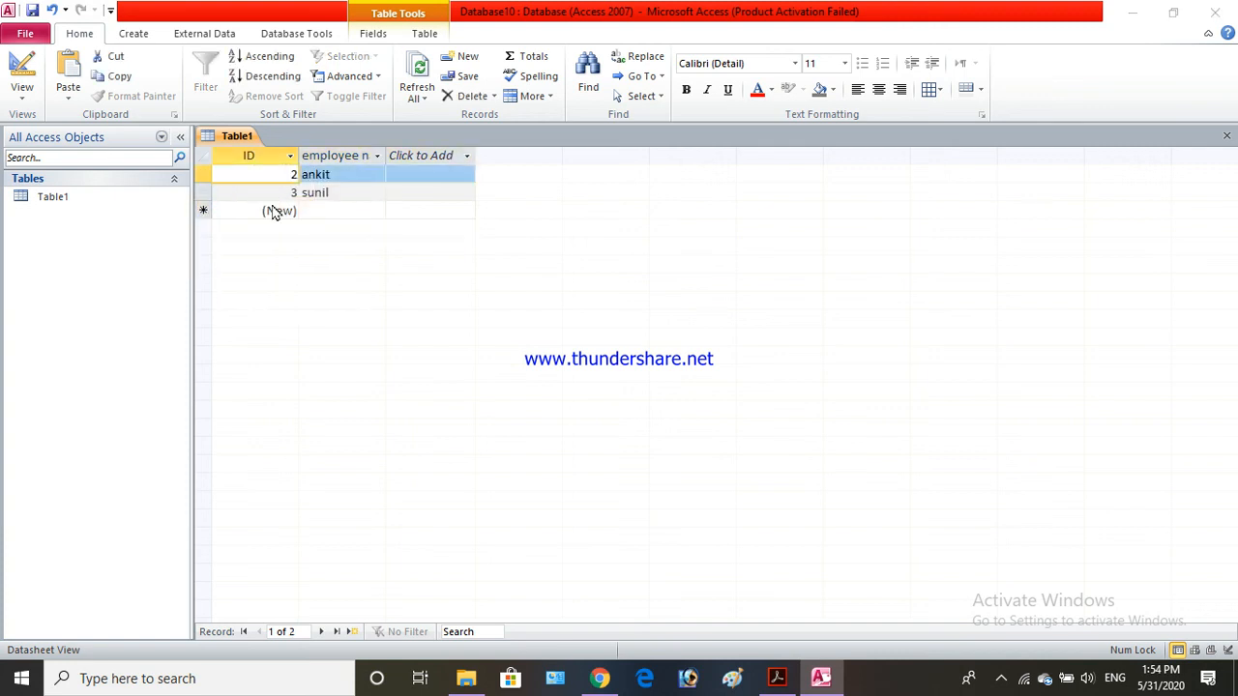
pyautogui.click(585, 398)
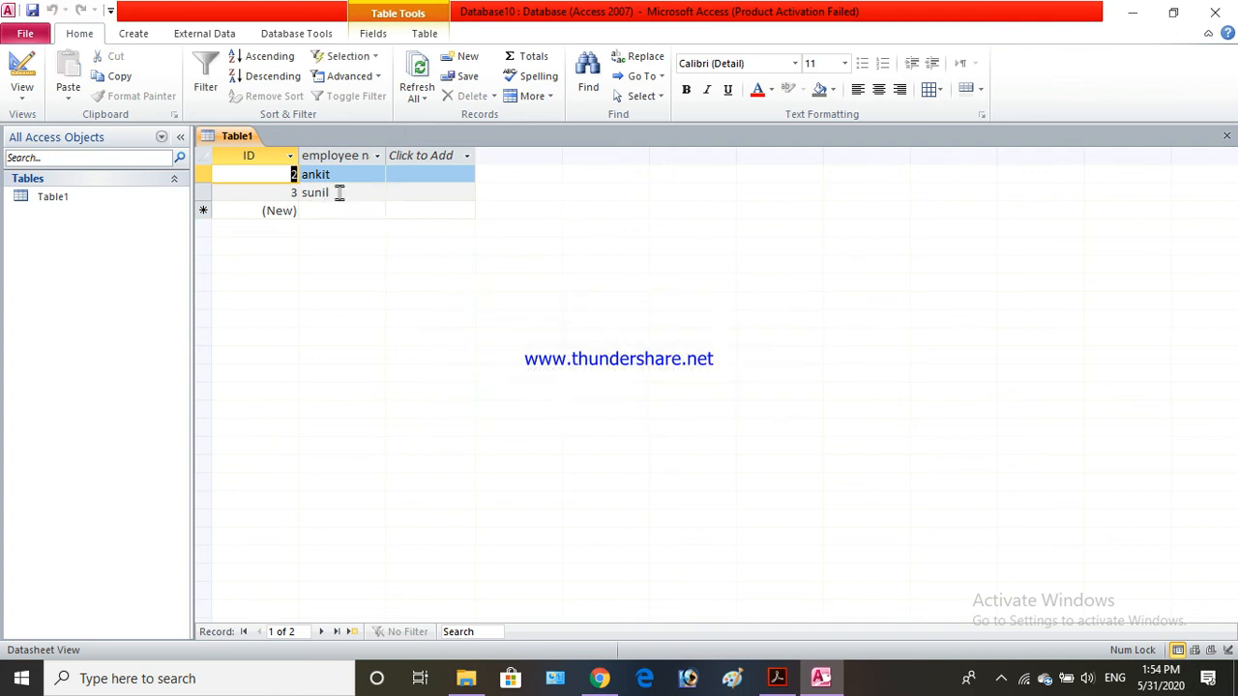
pyautogui.click(330, 193)
pyautogui.click(426, 176)
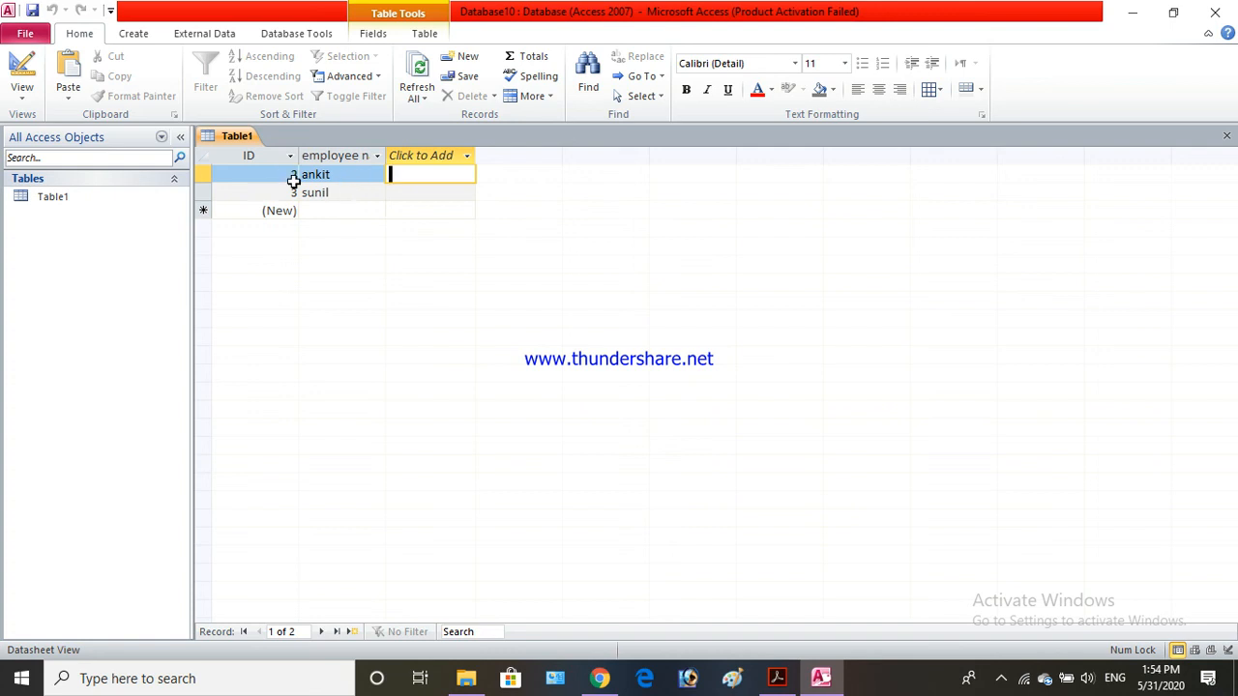
# Switch to Acrobat and read the Deleting a Record figure and the Editing Data in a Record section
pyautogui.click(778, 678)
pyautogui.scroll(-2, 415, 331)
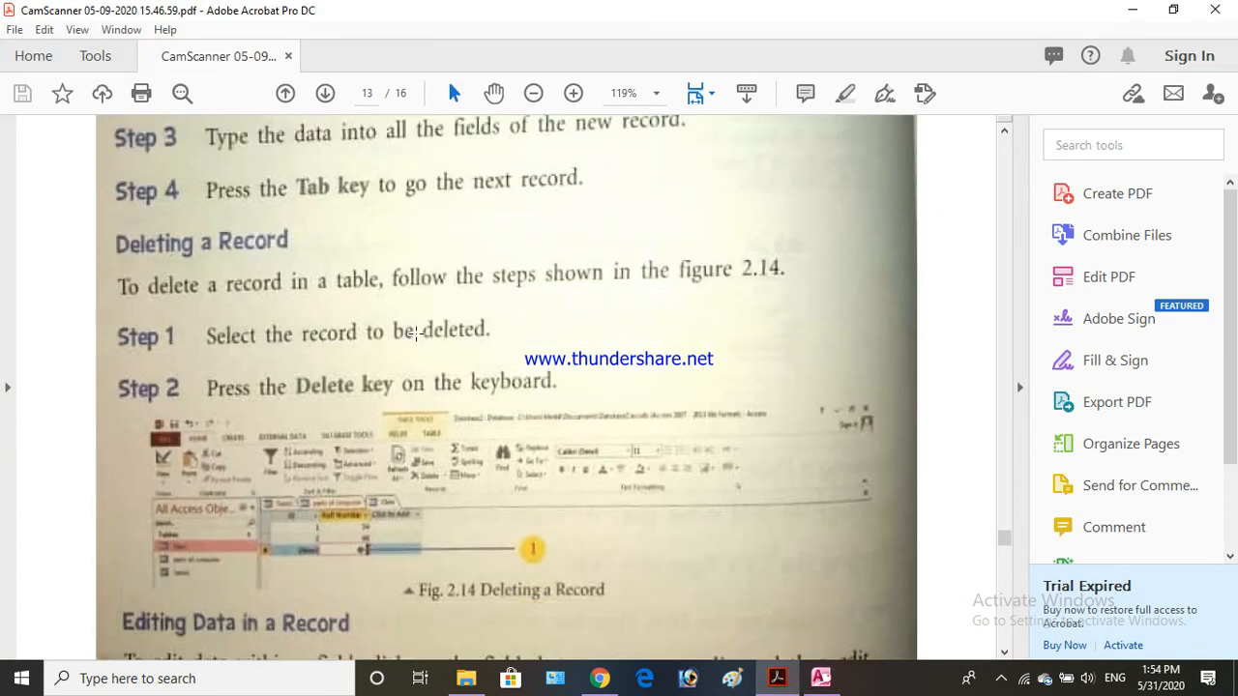
pyautogui.scroll(-4, 415, 332)
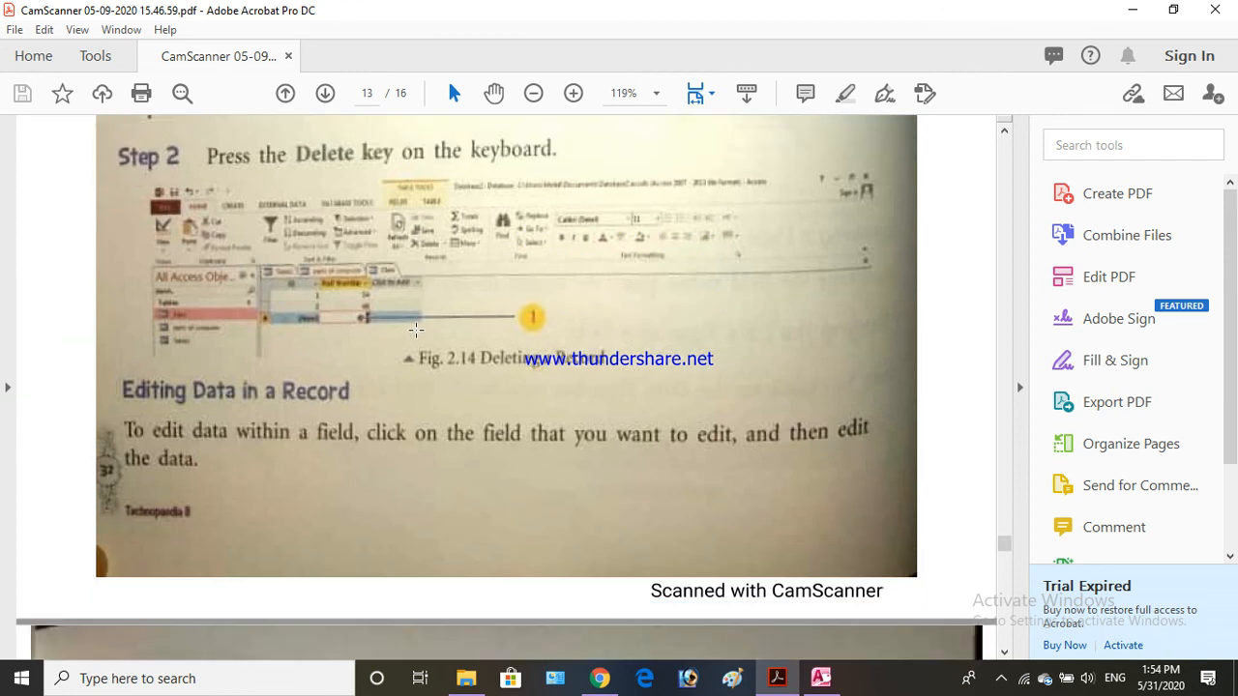
pyautogui.scroll(-6, 417, 328)
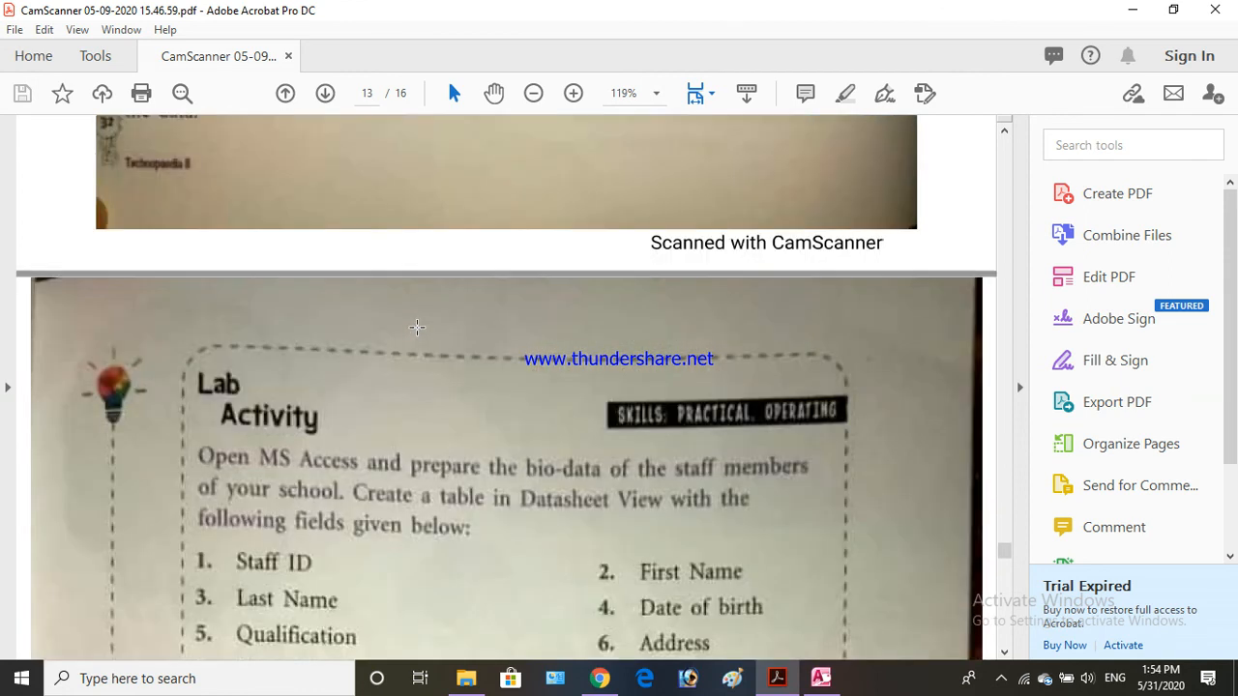
pyautogui.scroll(5, 417, 328)
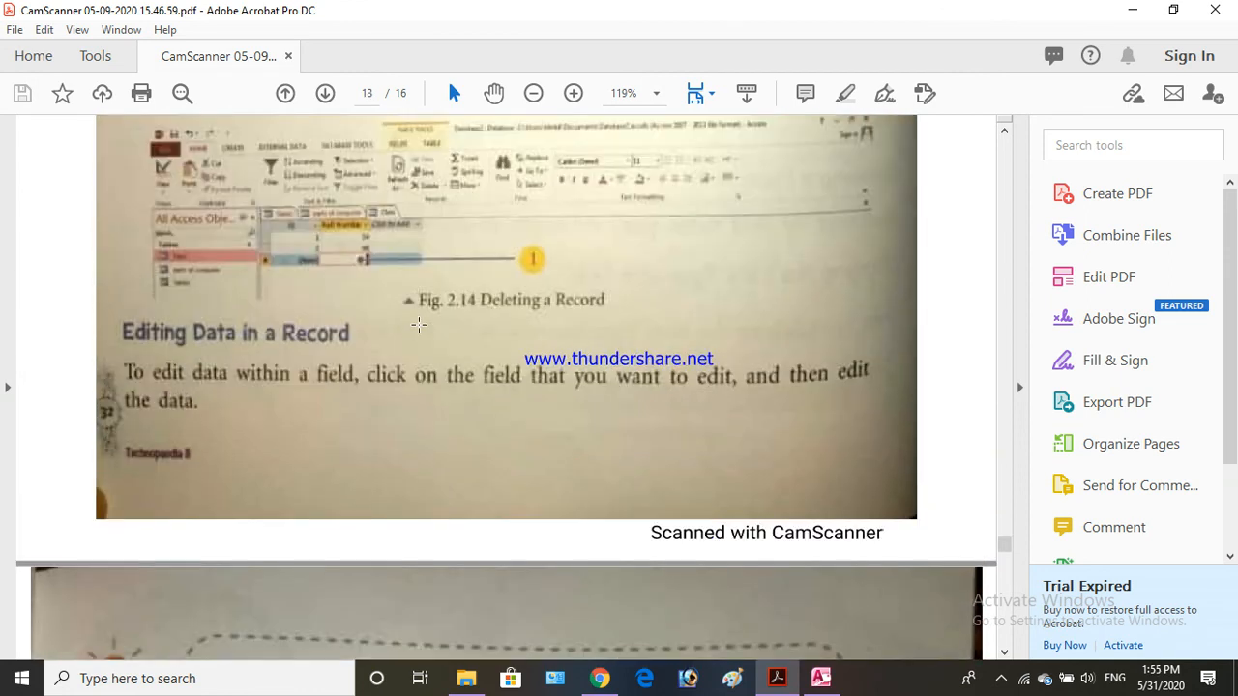
pyautogui.click(1003, 679)
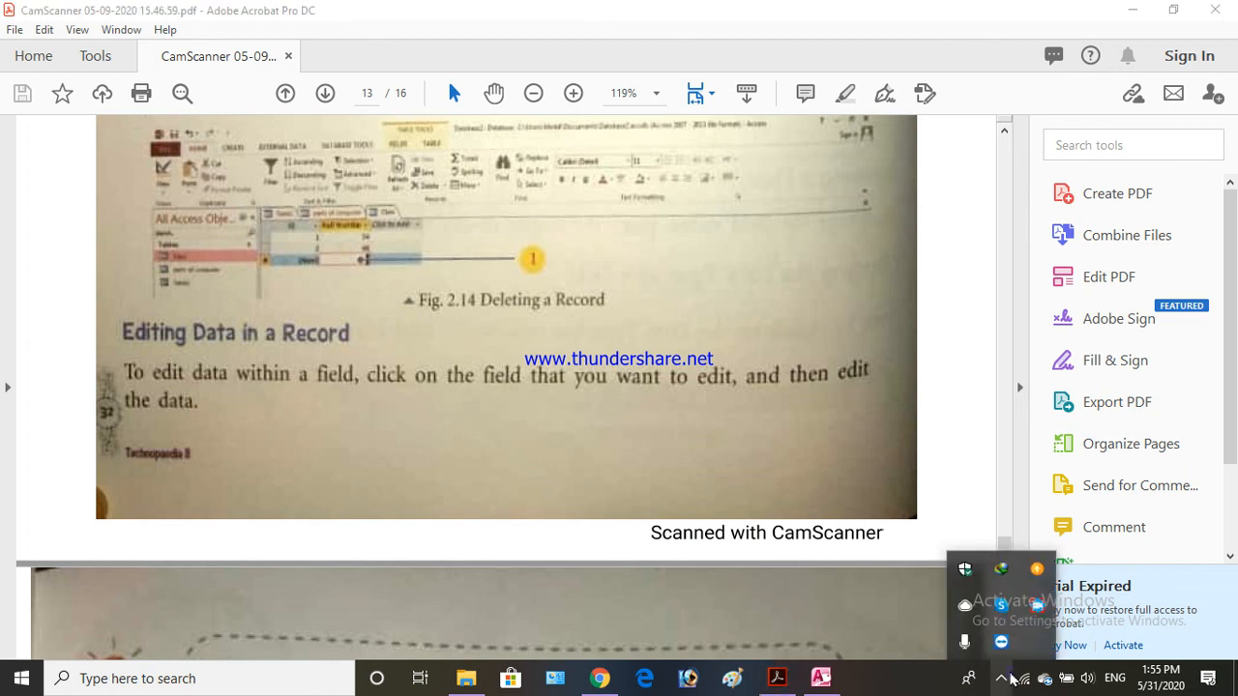
pyautogui.click(1034, 604)
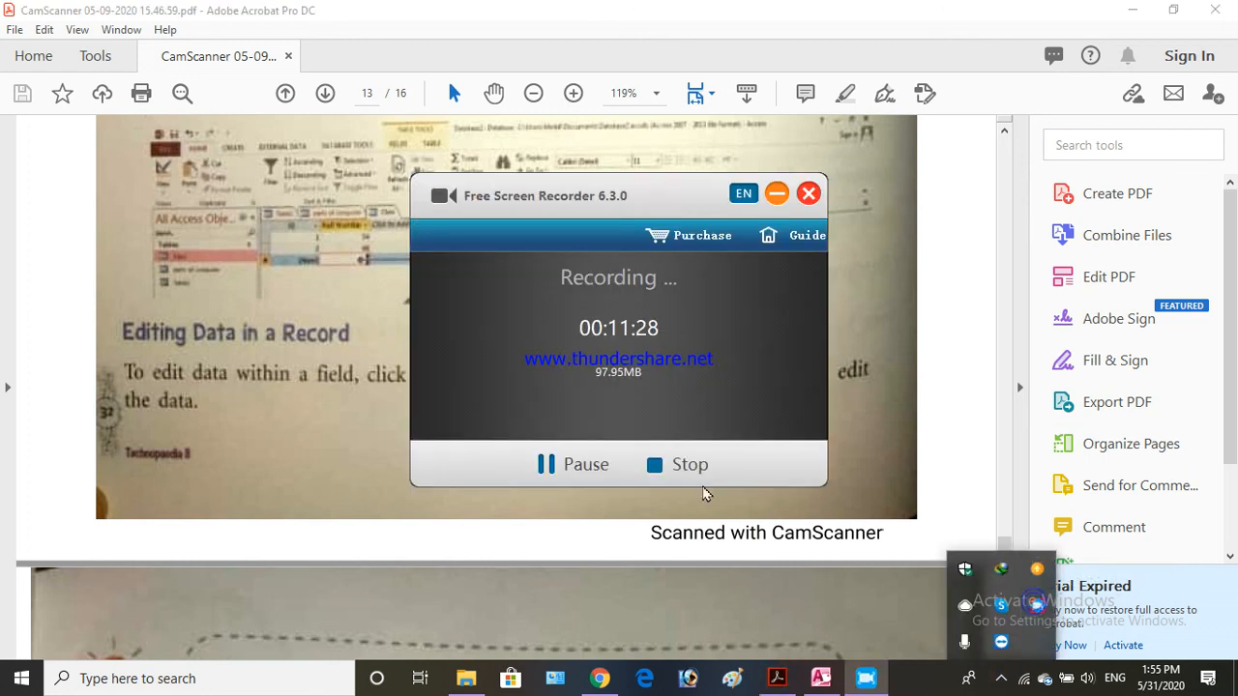
pyautogui.click(776, 193)
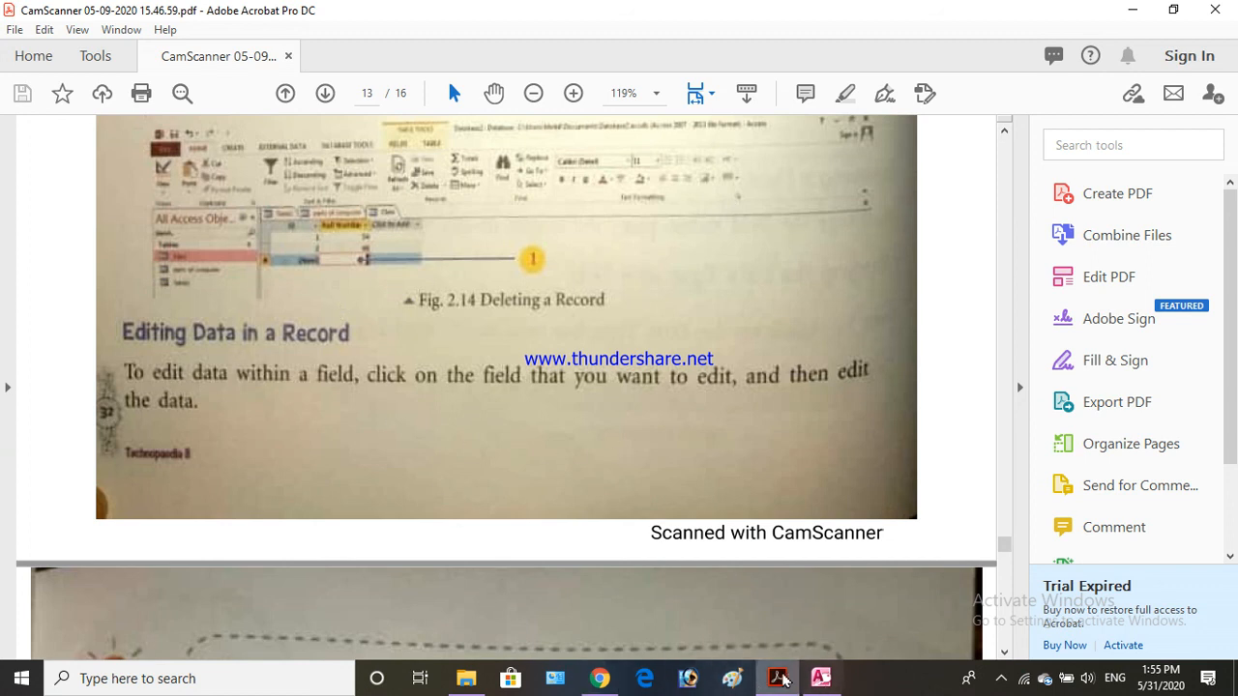
# Switch to Access and replace the employee name in the record with ID 3 with a different name
pyautogui.moveTo(779, 679)
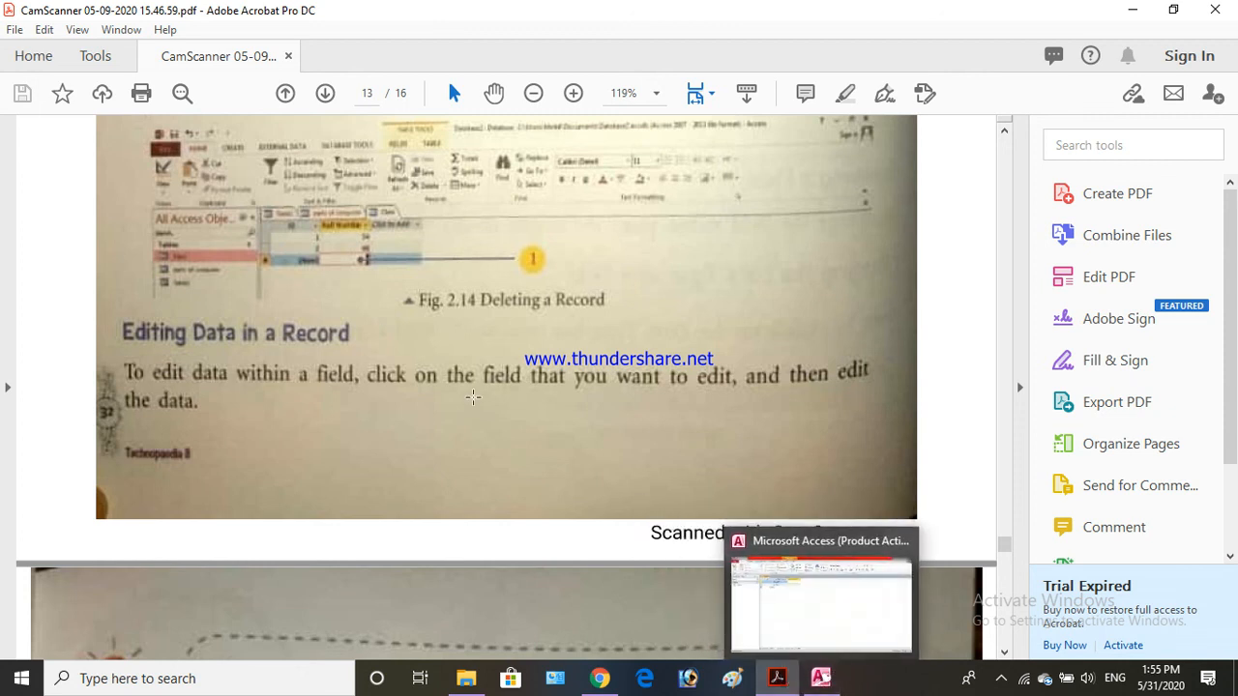
pyautogui.click(820, 677)
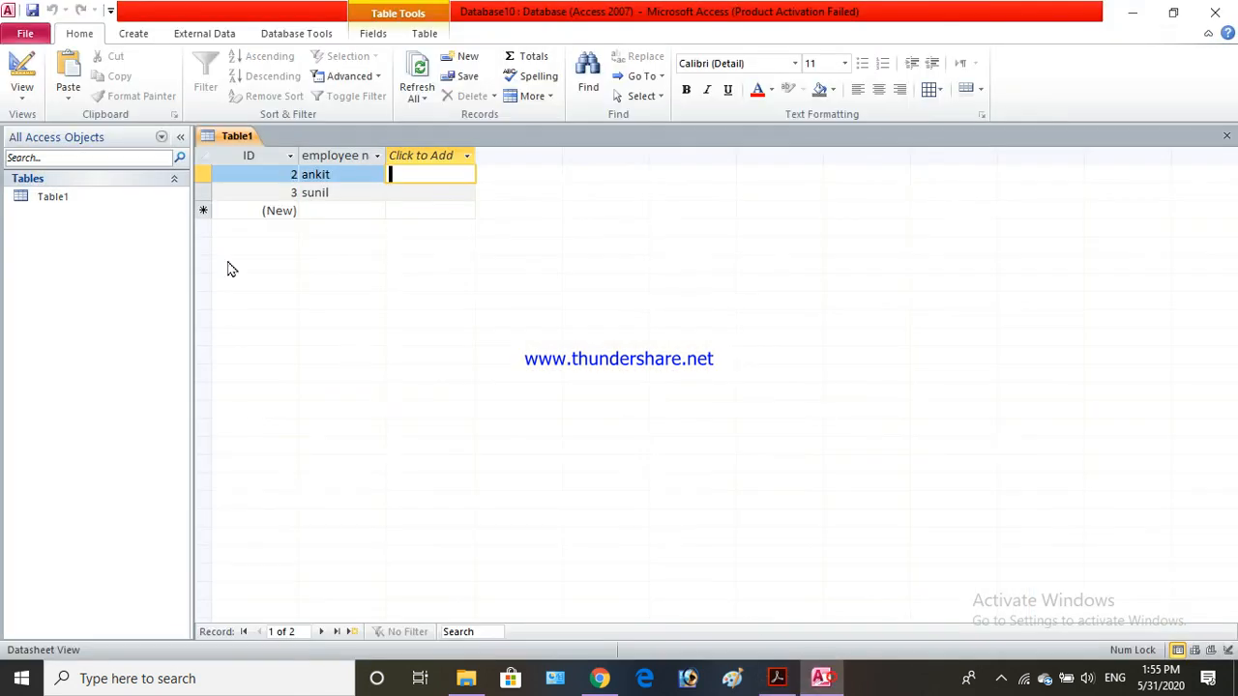
pyautogui.click(330, 193)
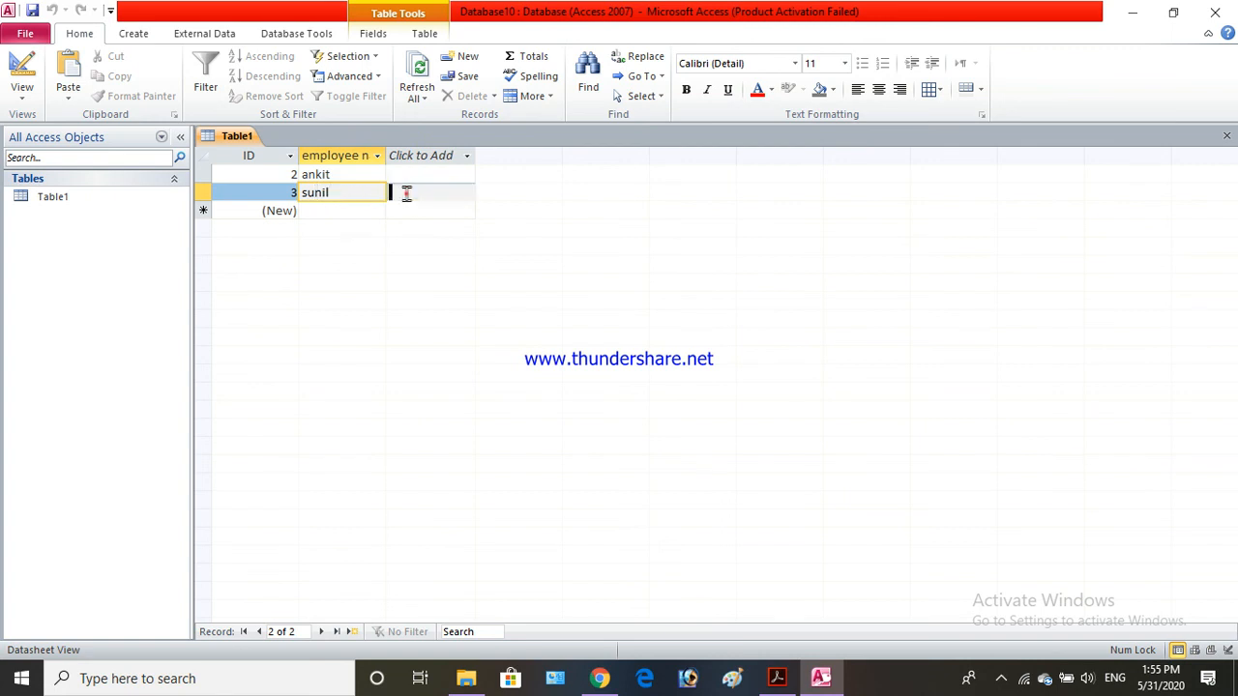
pyautogui.click(406, 193)
pyautogui.click(346, 187)
pyautogui.moveTo(346, 188); pyautogui.dragTo(306, 194)
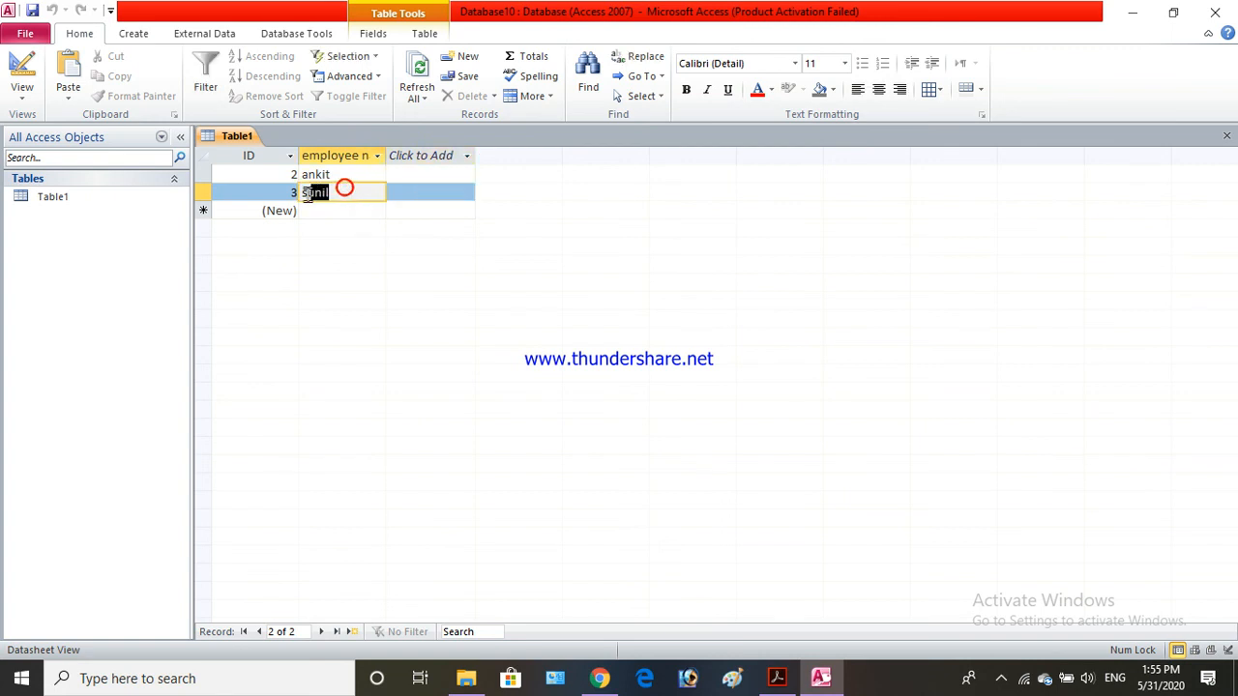
pyautogui.write('subh')
pyautogui.click(339, 213)
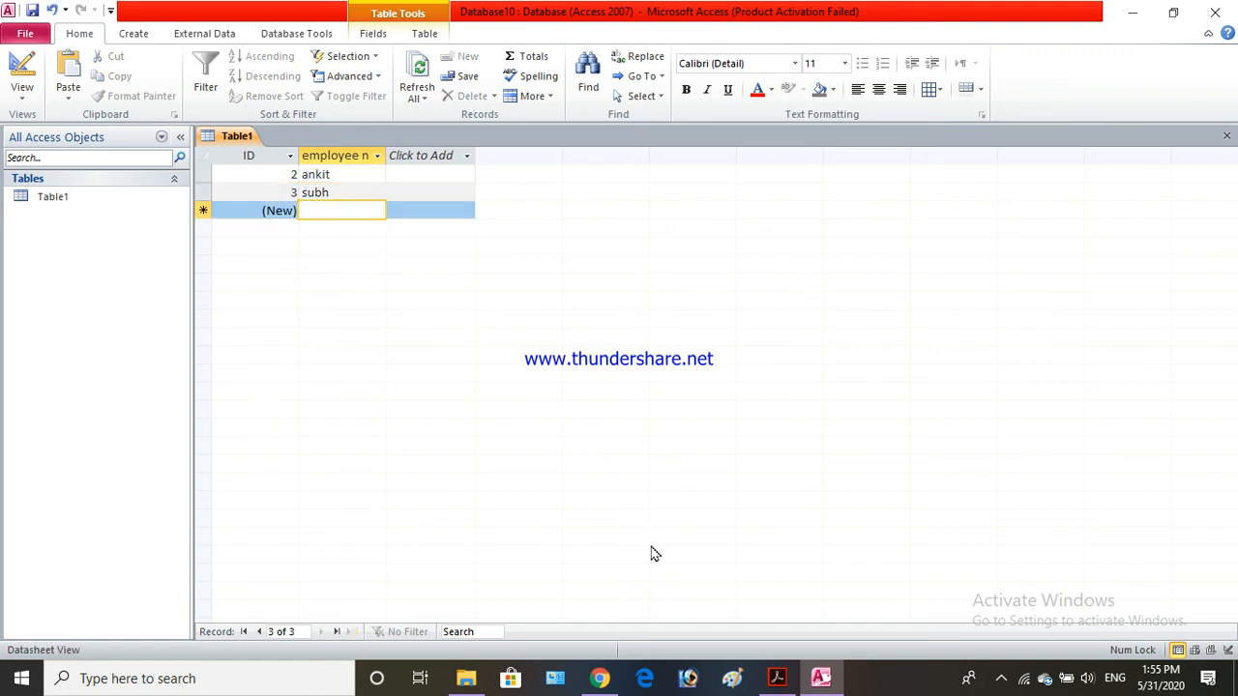
# Switch to Acrobat and read the Editing Data in a Record section and the Lab Activity's staff bio-data field list
pyautogui.click(776, 678)
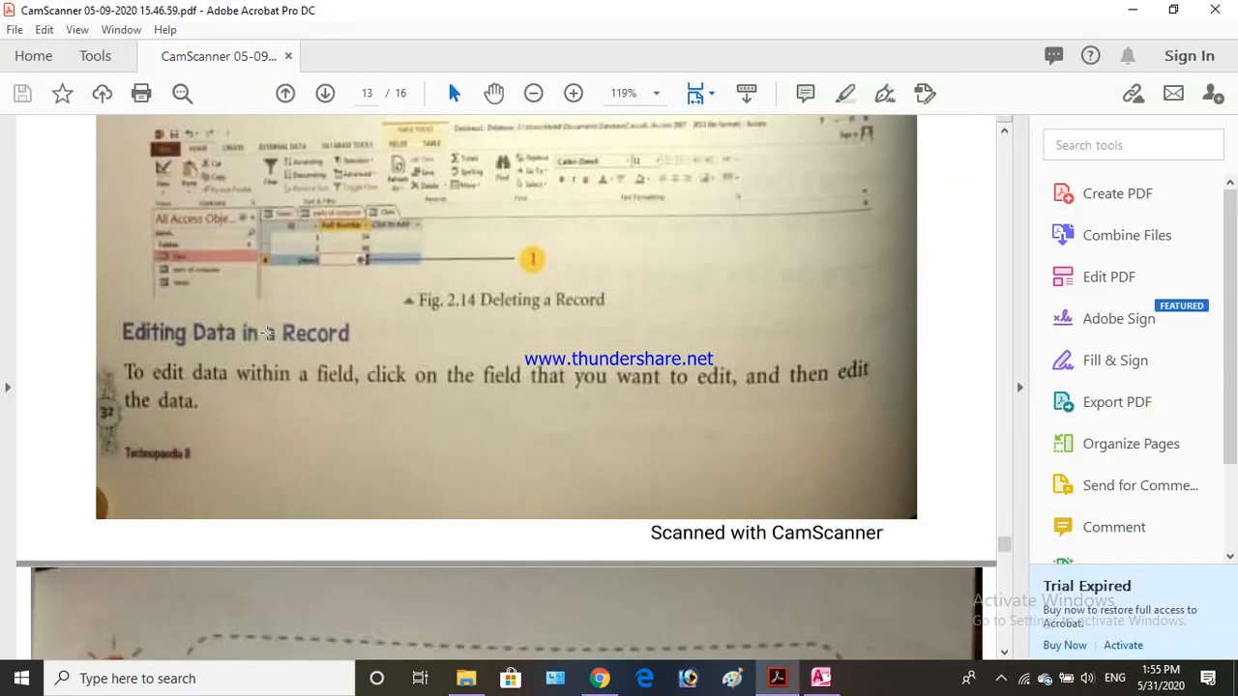
pyautogui.scroll(-6, 268, 333)
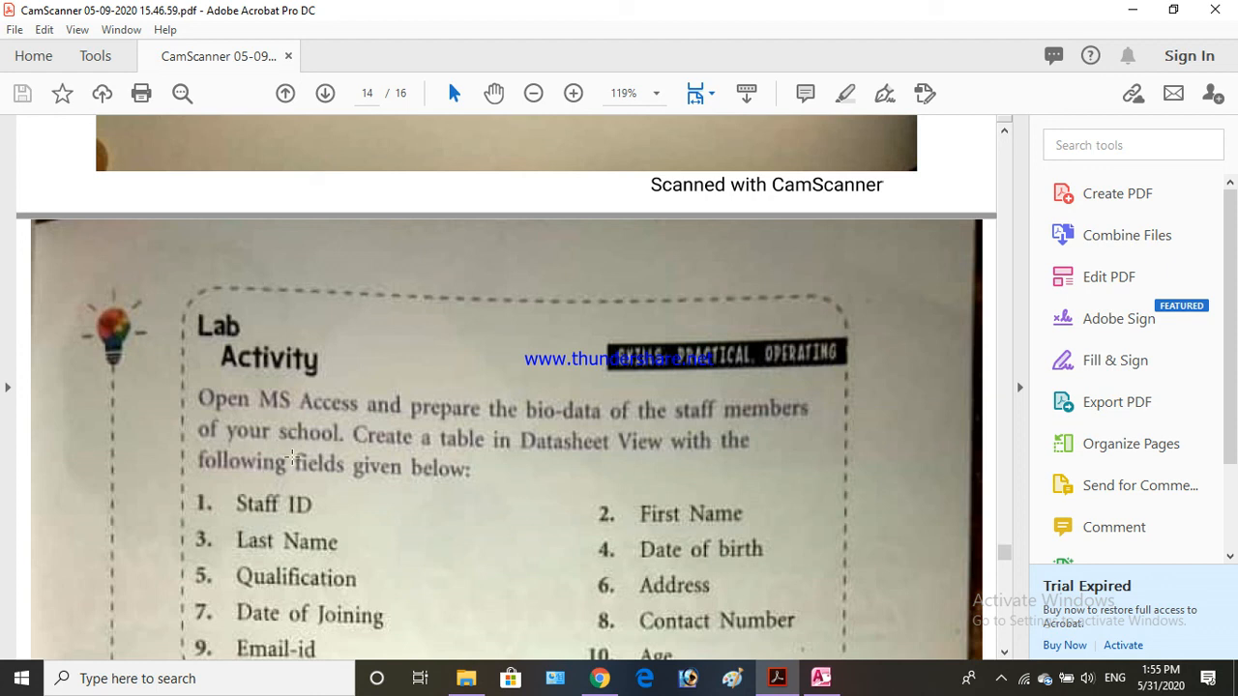
pyautogui.scroll(-3, 292, 458)
pyautogui.scroll(1, 294, 464)
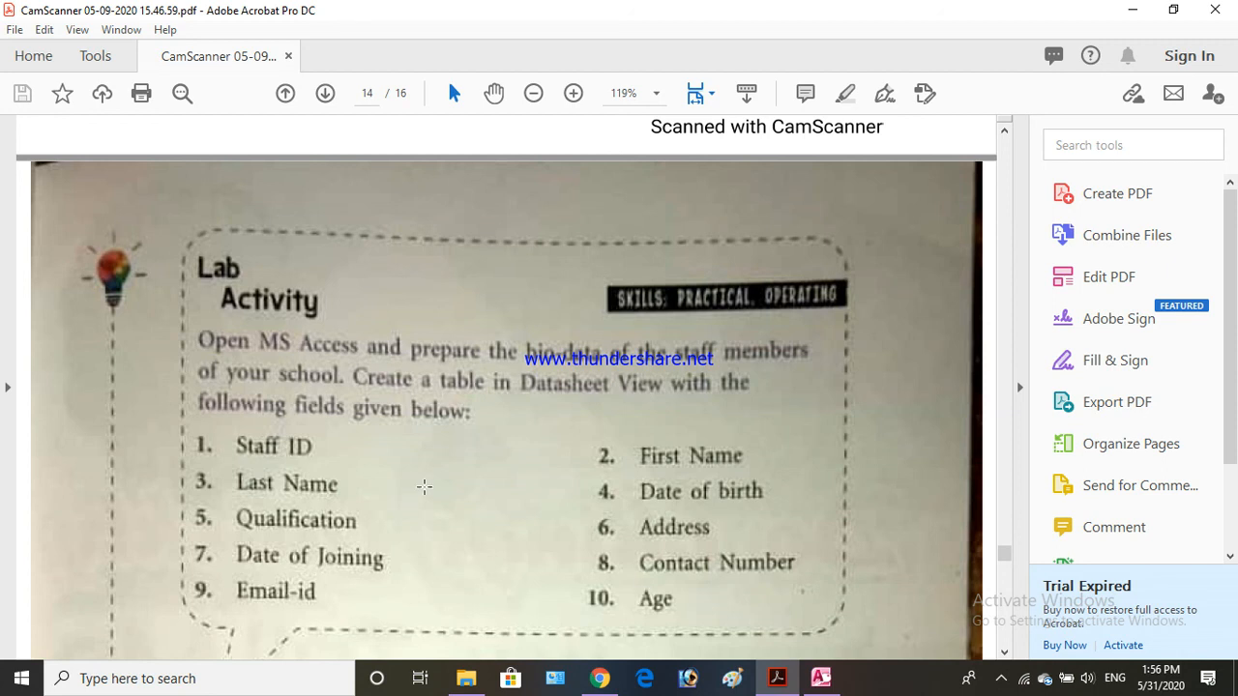
pyautogui.scroll(-3, 405, 472)
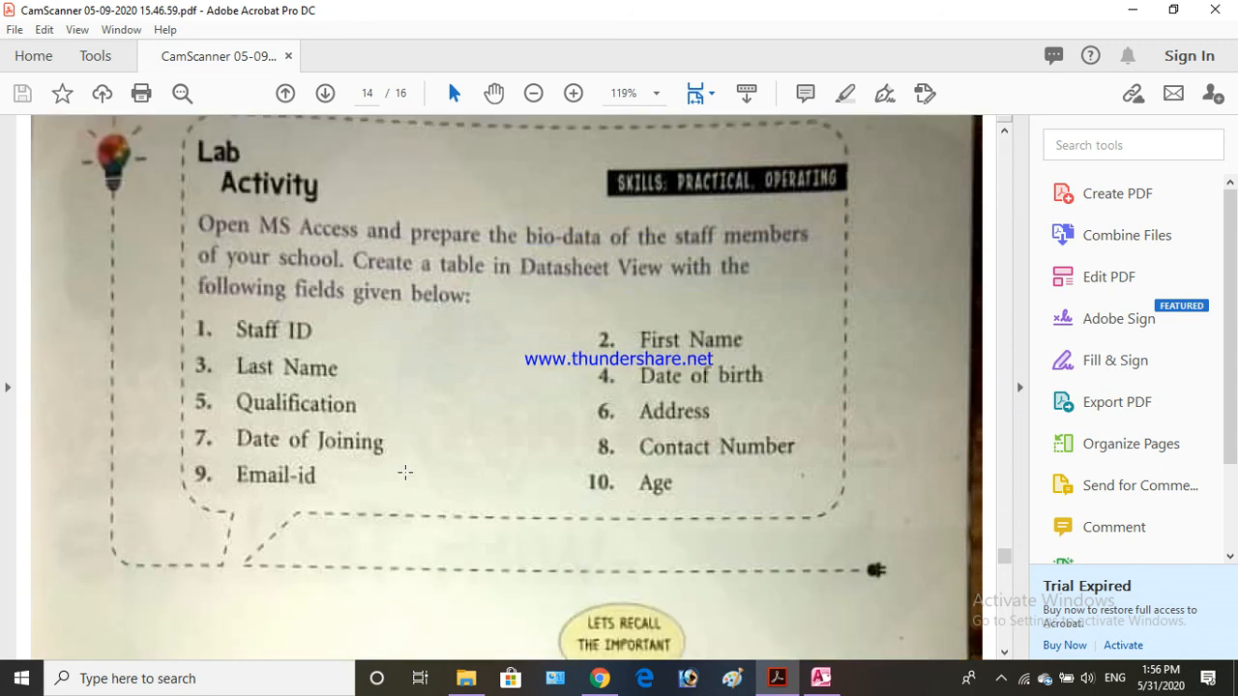